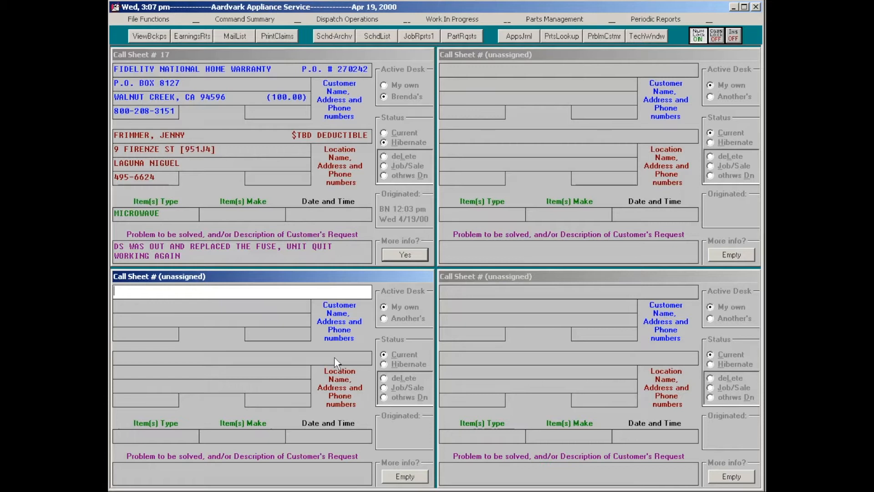
Open the current job records and browse back from the newest invoice through the earlier ones
key("F7")
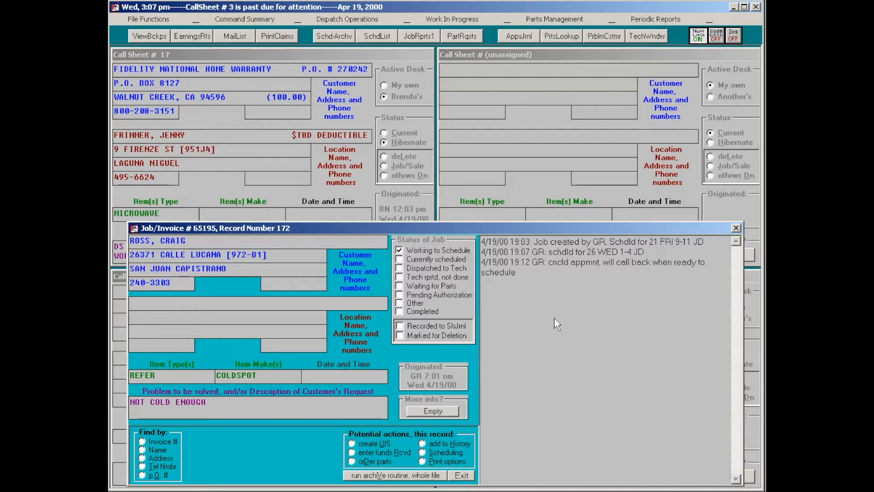
key("Page_Up")
key("Page_Up")
key("Page_Up")
key("Page_Up")
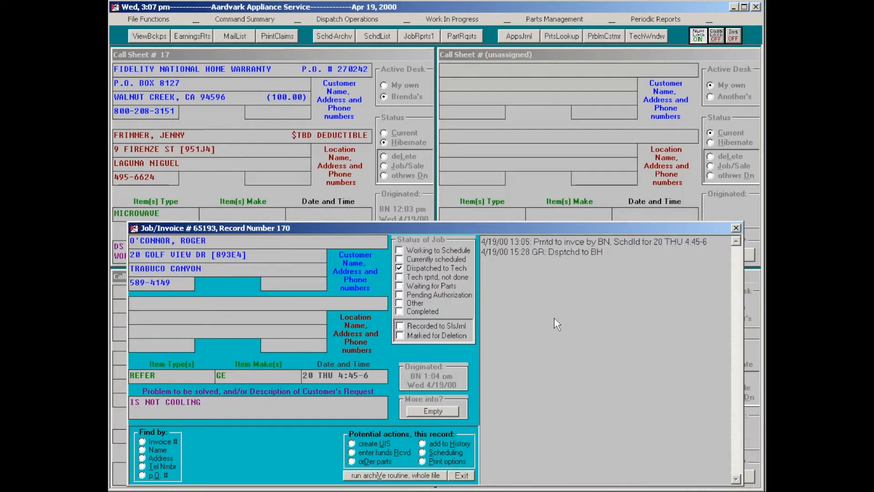
key("Page_Up")
key("Page_Up")
key("Page_Up")
key("Page_Up")
key("Page_Up")
key("Page_Up")
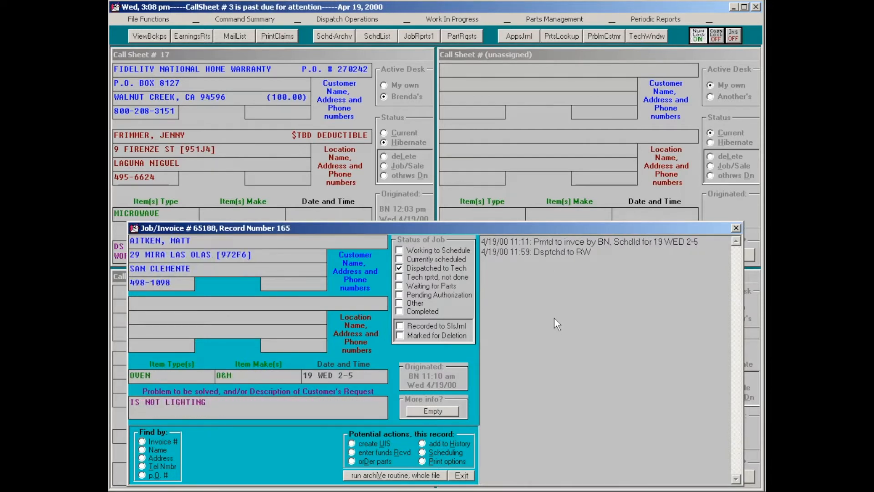
key("Page_Up")
key("Page_Up")
key("Page_Up")
key("Page_Up")
key("Page_Up")
key("Page_Up")
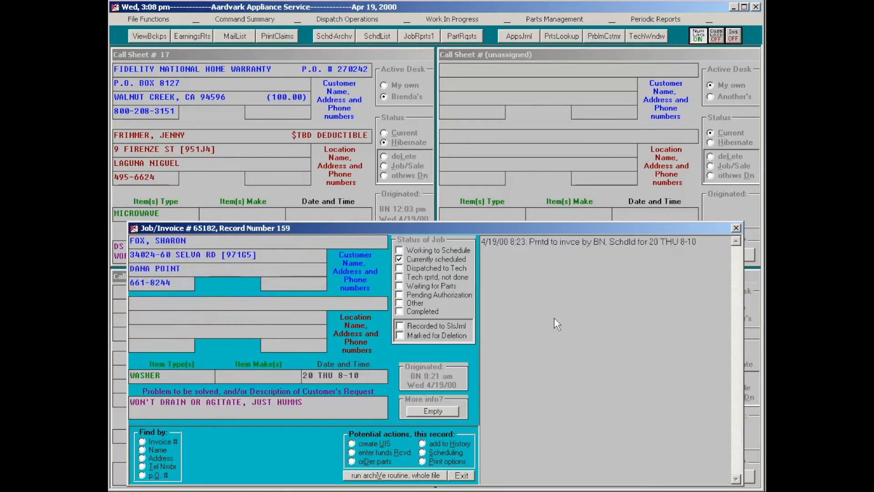
key("Page_Up")
key("Page_Up")
key("Page_Up")
key("Page_Up")
key("Page_Up")
key("Page_Up")
key("Page_Up")
key("Page_Up")
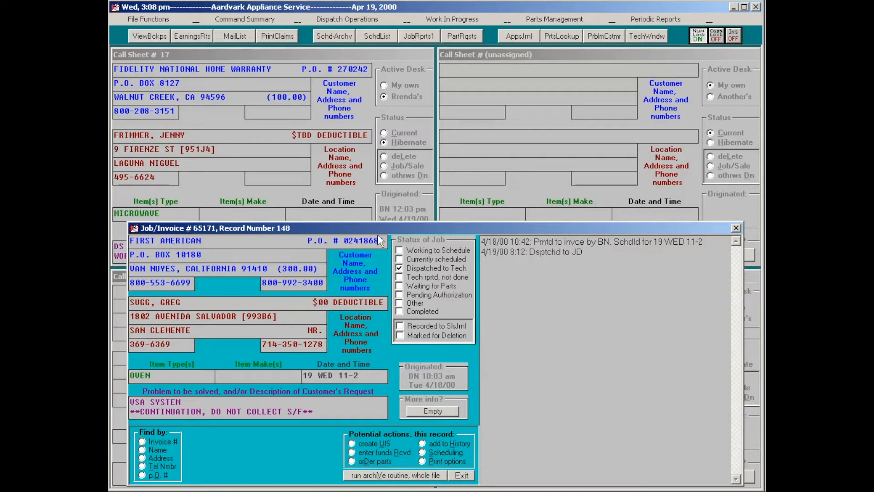
key("Page_Up")
key("Page_Up")
key("Page_Up")
key("Page_Up")
key("Page_Up")
key("Page_Up")
Browse forward through the job records, and view the first and last records in the file
key("Page_Down")
key("Page_Down")
key("Page_Down")
key("Page_Down")
key("Page_Down")
key("Page_Down")
key("Page_Down")
key("Page_Down")
key("Page_Down")
key("Page_Down")
key("Page_Down")
key("Page_Down")
key("Page_Down")
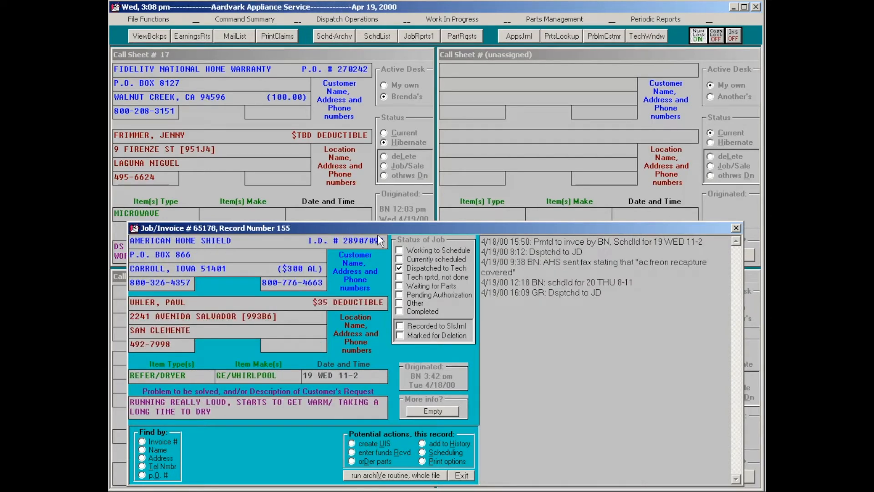
key("Page_Down")
key("Page_Down")
key("Page_Down")
key("Page_Down")
key("Page_Down")
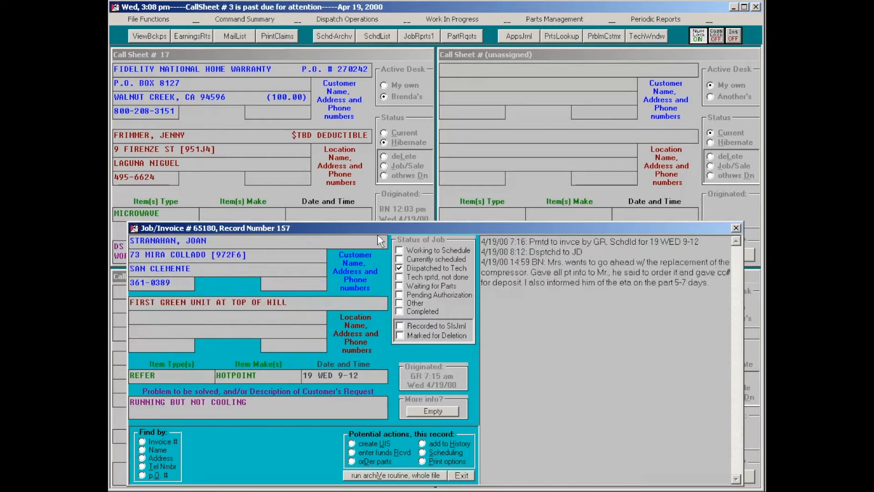
key("Page_Down")
key("Page_Down")
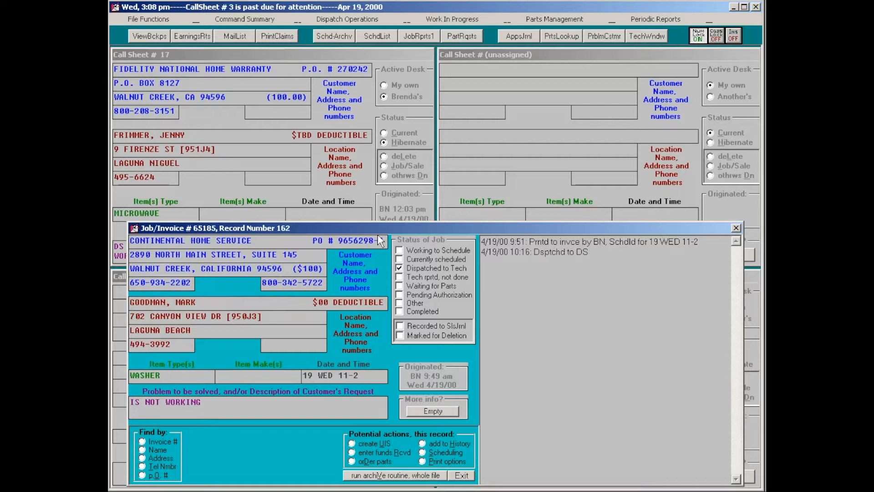
key("ctrl+Home")
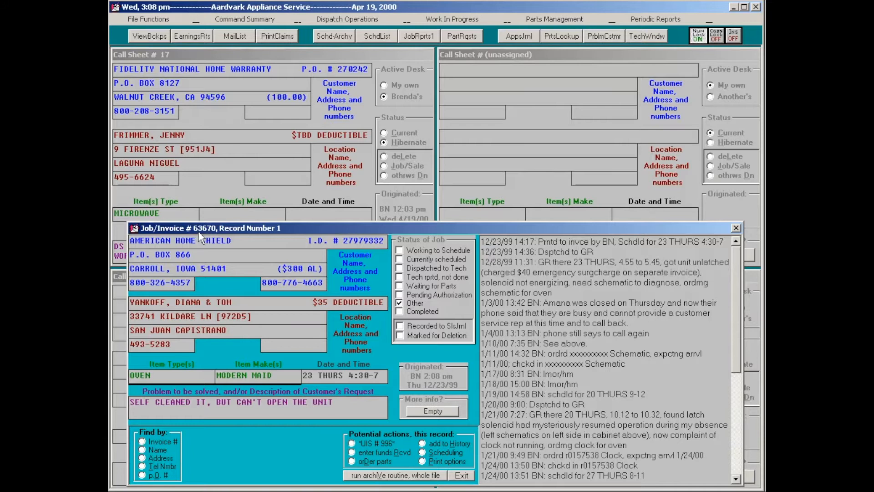
key("End")
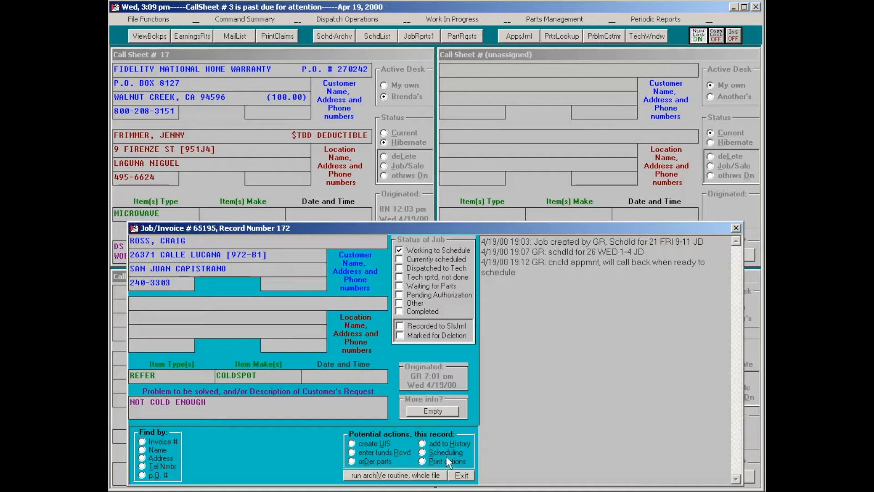
Search the job records by the customer's surname and go through the next two matching jobs
left_click(154, 448)
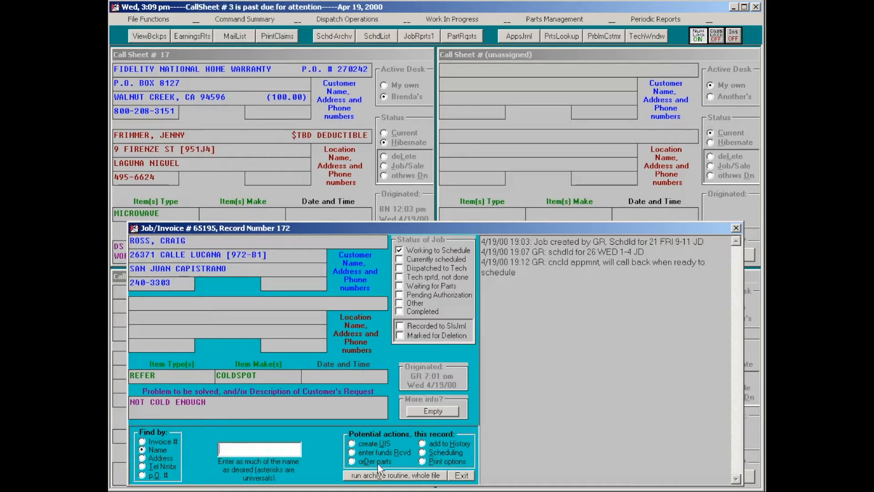
type("smith")
key("Return")
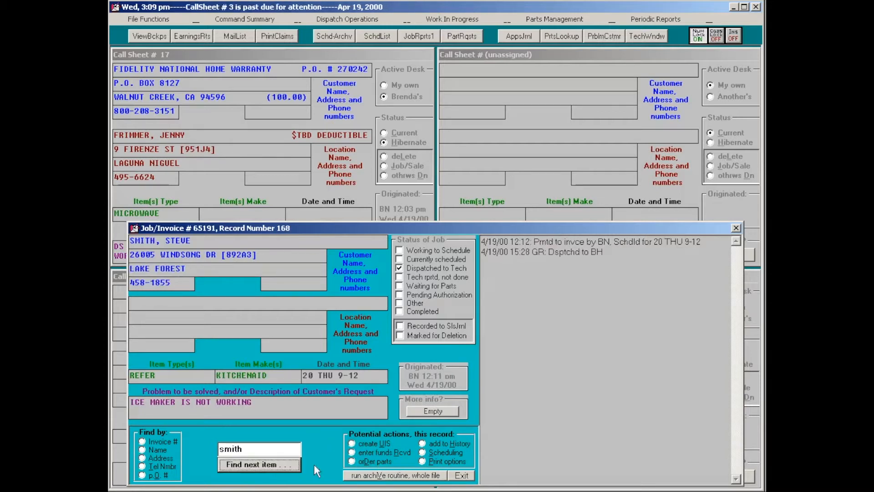
key("Return")
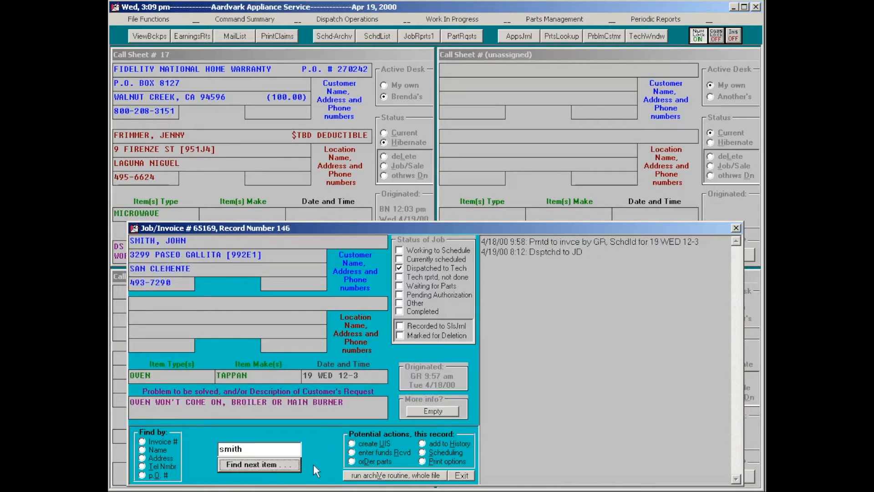
left_click(290, 463)
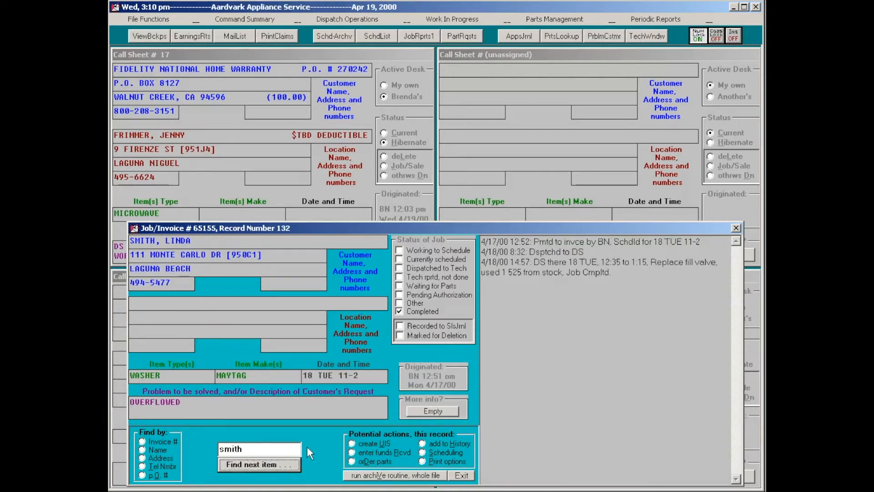
key("Escape")
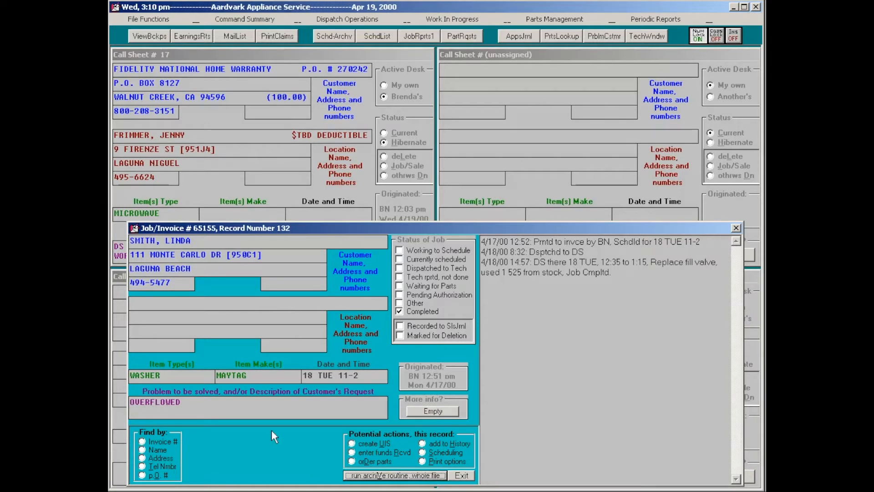
Search the job records by the first three letters of the customer's surname, and close the records
key("n")
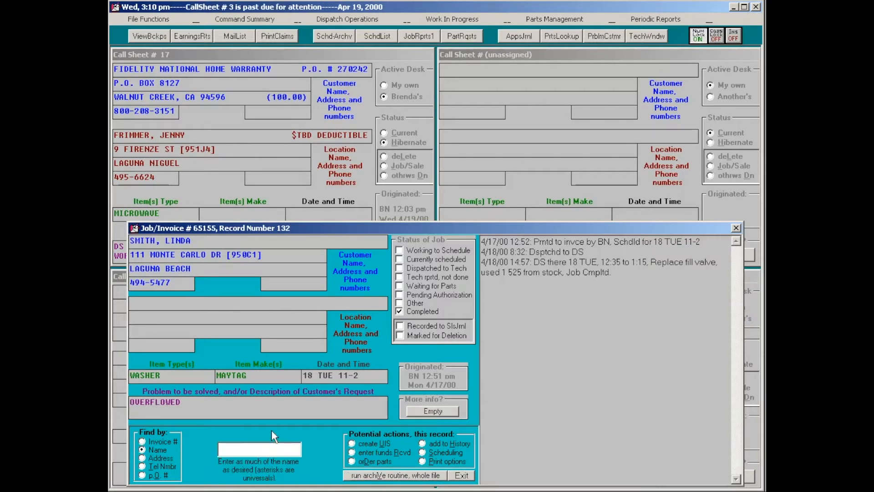
type("smih")
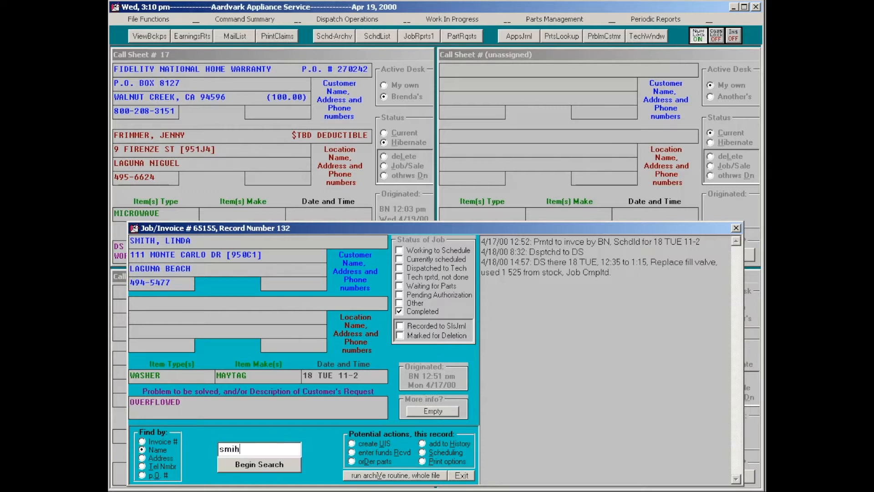
key("Return")
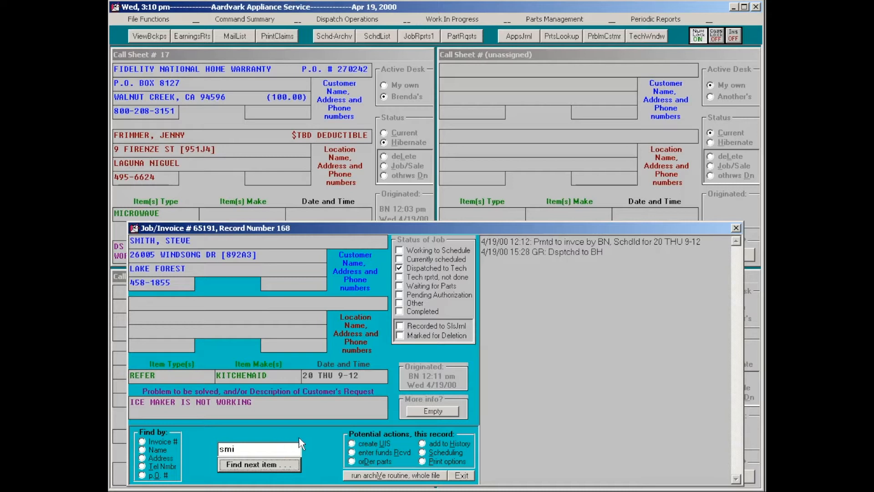
key("Escape")
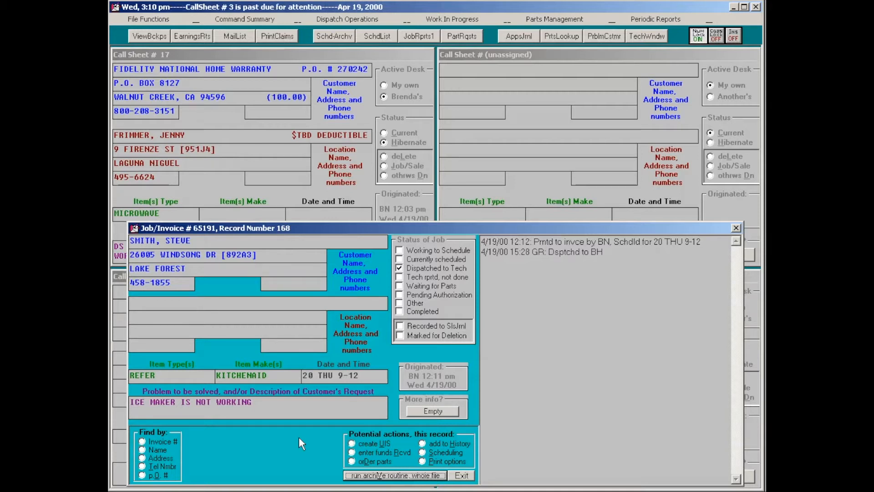
key("Escape")
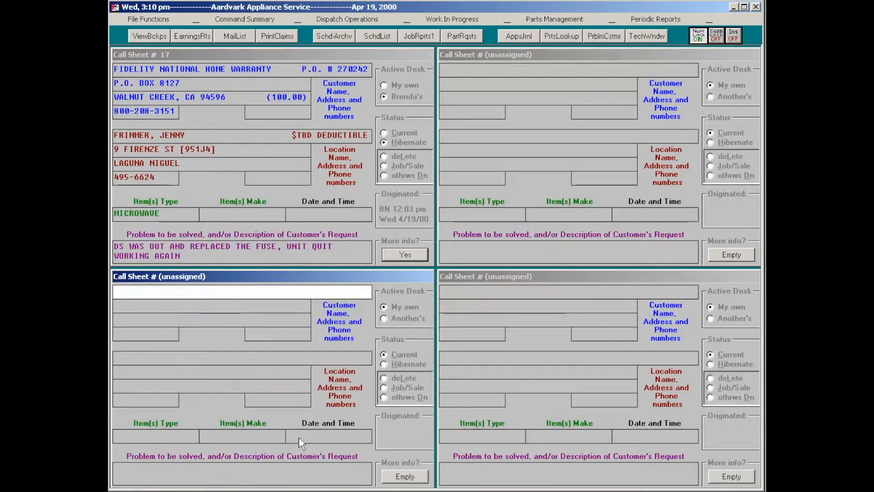
Review the jobs in the Working to Schedule category of Jobs Perusal, going back and forth through all of them
key("Caps_Lock")
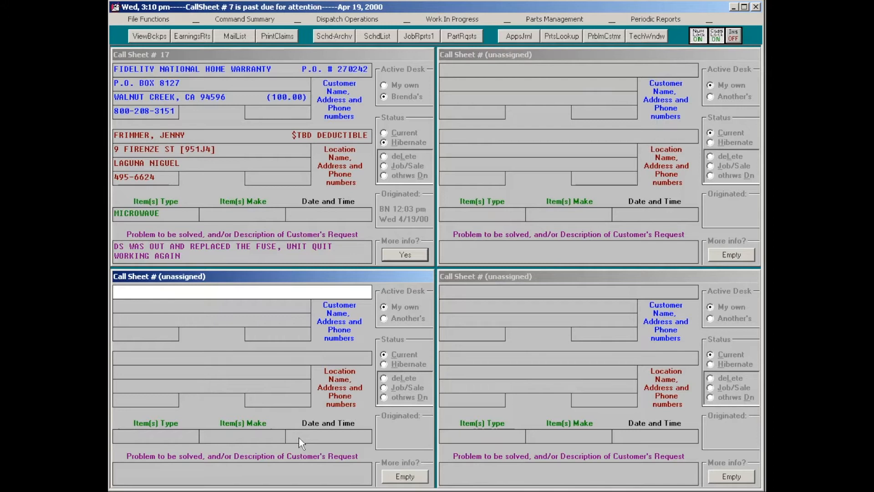
key("shift+F7")
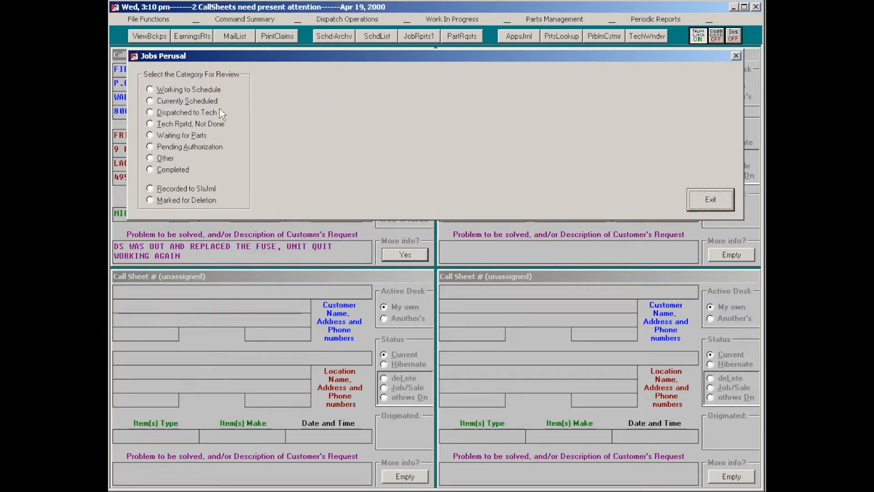
left_click(166, 90)
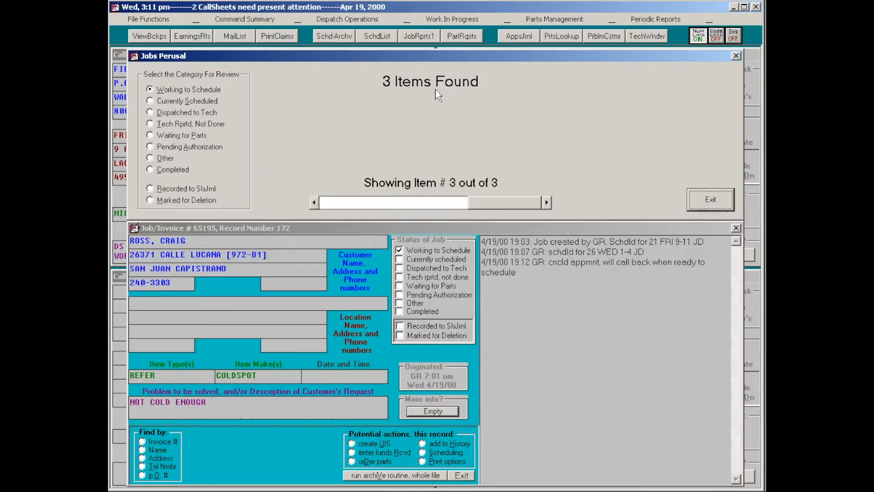
left_click(384, 206)
left_click(385, 206)
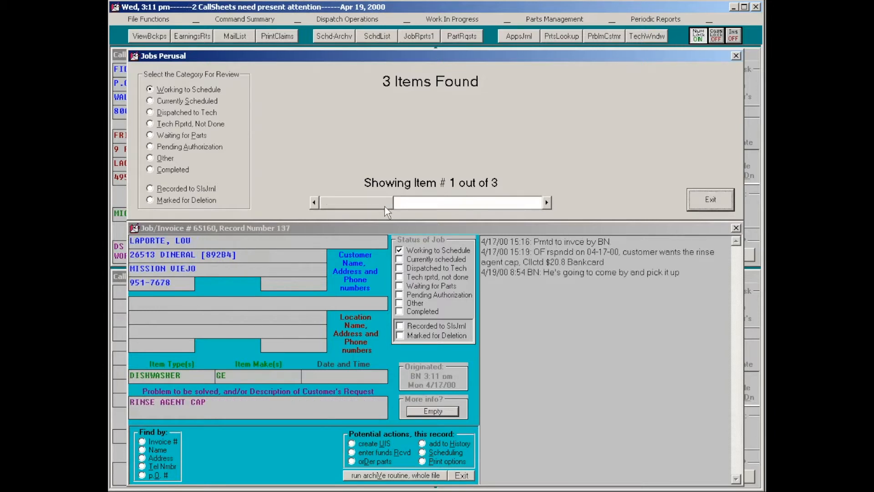
key("Page_Down")
key("Page_Down")
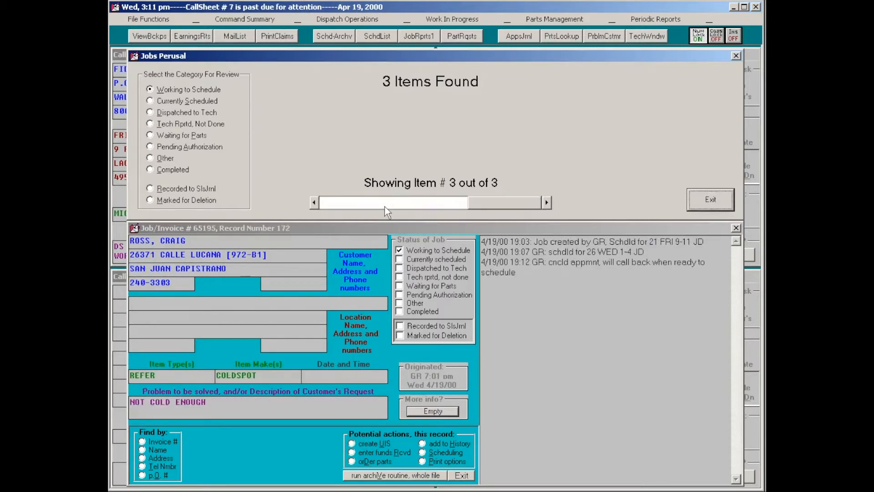
key("Page_Up")
key("Page_Up")
key("Page_Down")
key("Page_Down")
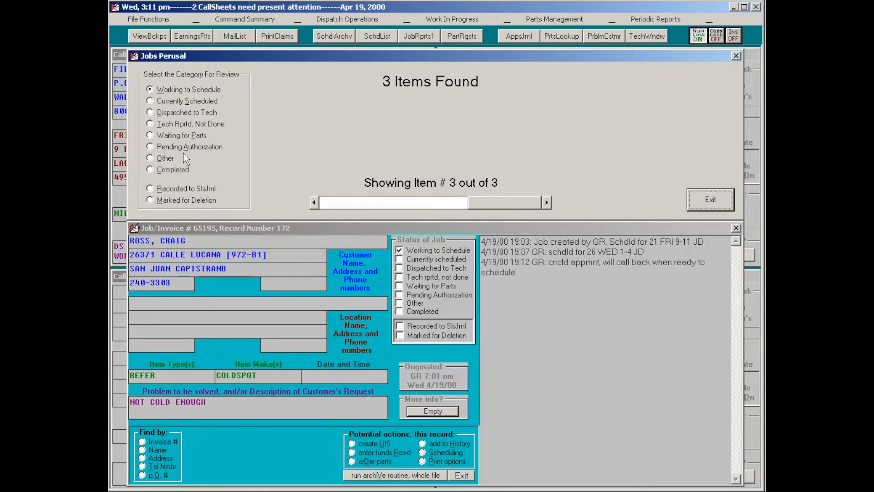
key("Escape")
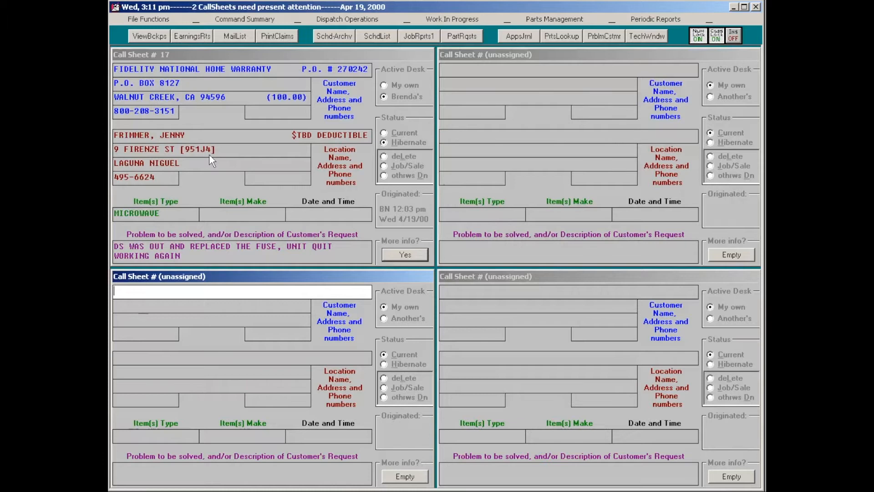
key("F7")
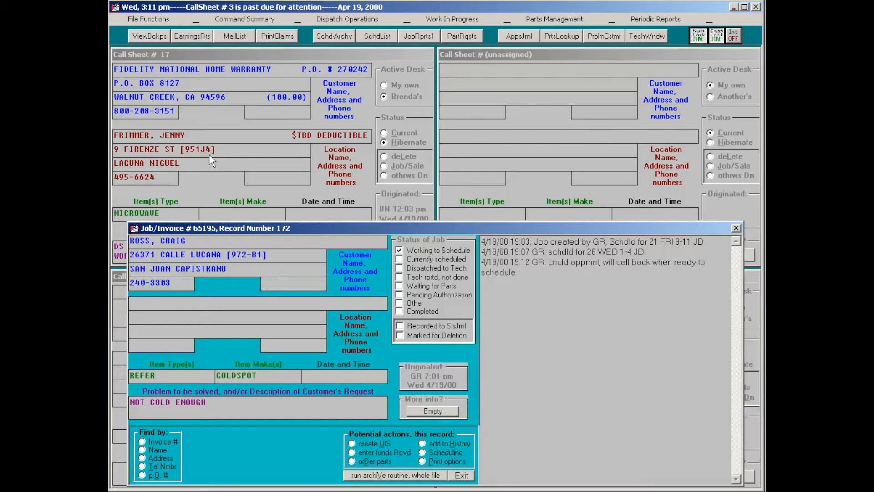
key("Escape")
key("Caps_Lock")
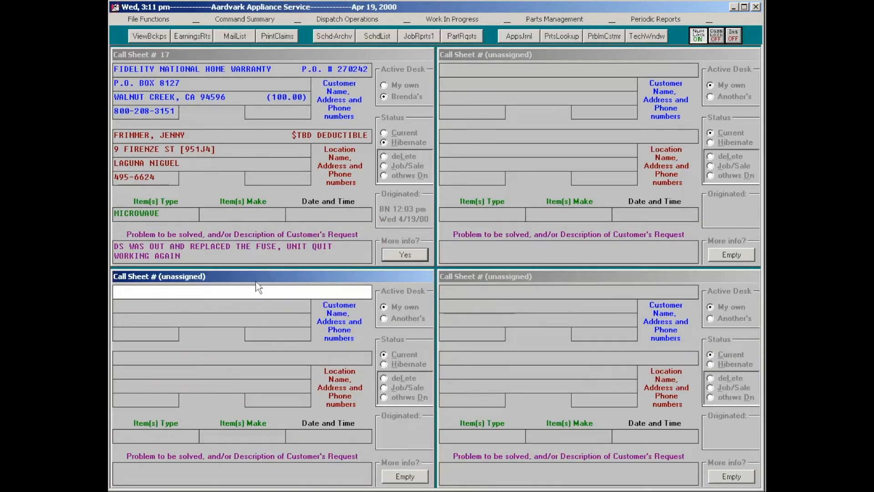
key("Insert")
type("kljlkjkll")
key("BackSpace")
key("BackSpace")
key("BackSpace")
key("BackSpace")
key("BackSpace")
key("BackSpace")
key("BackSpace")
key("BackSpace")
key("BackSpace")
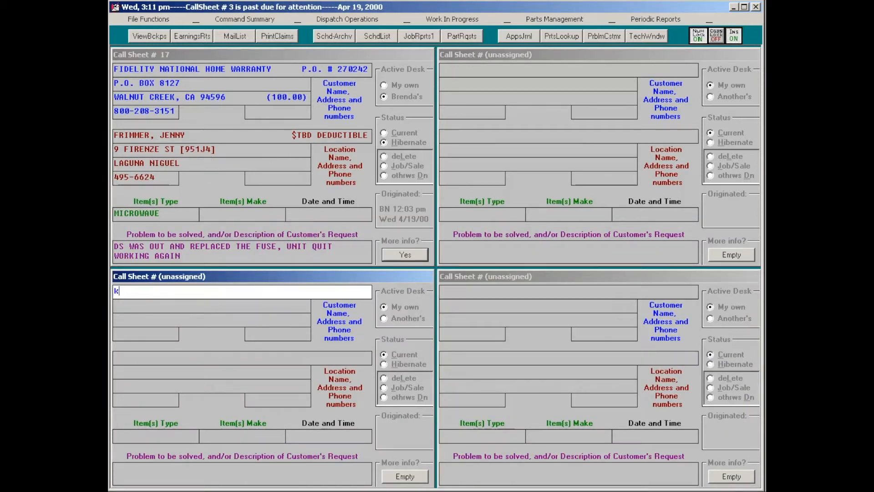
Enter KJKLJLKL as the customer name on the blank call sheet, and view its Create Job/Sale options without creating a job
key("Caps_Lock")
type("KJKLJKLKL")
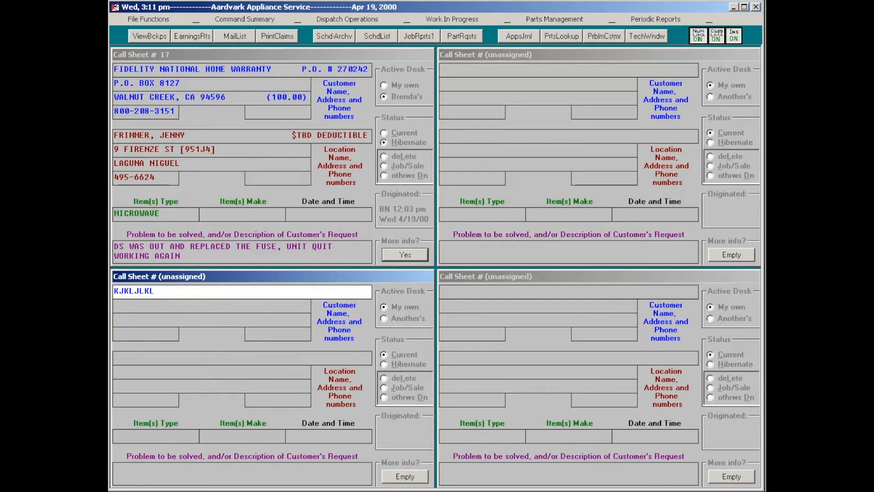
key("Insert")
left_click(397, 387)
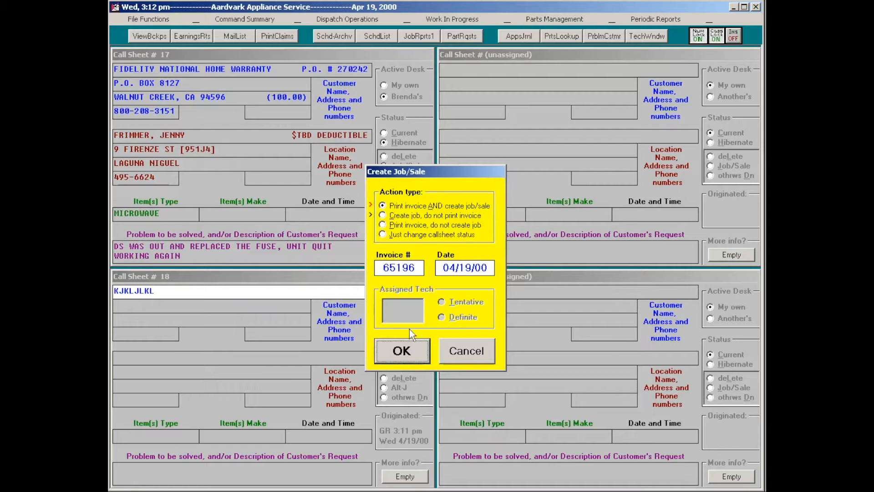
key("Return")
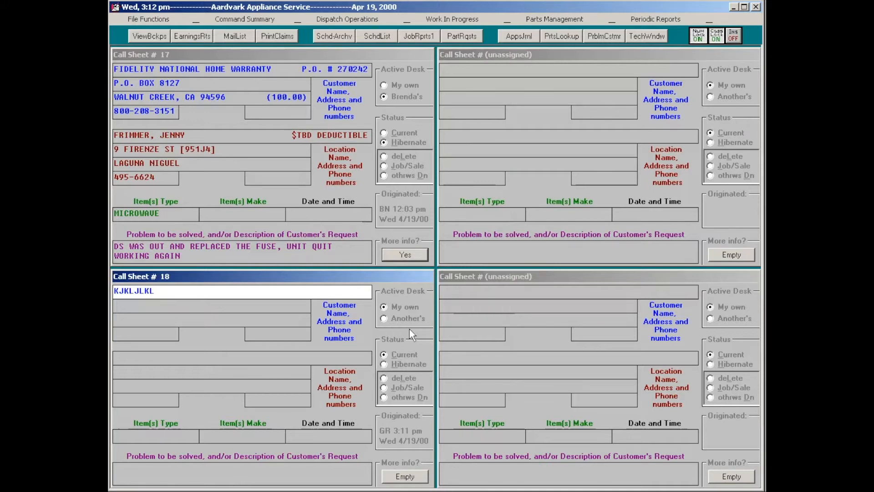
Open the current job records and search them by the customer's surname in capital letters
key("F7")
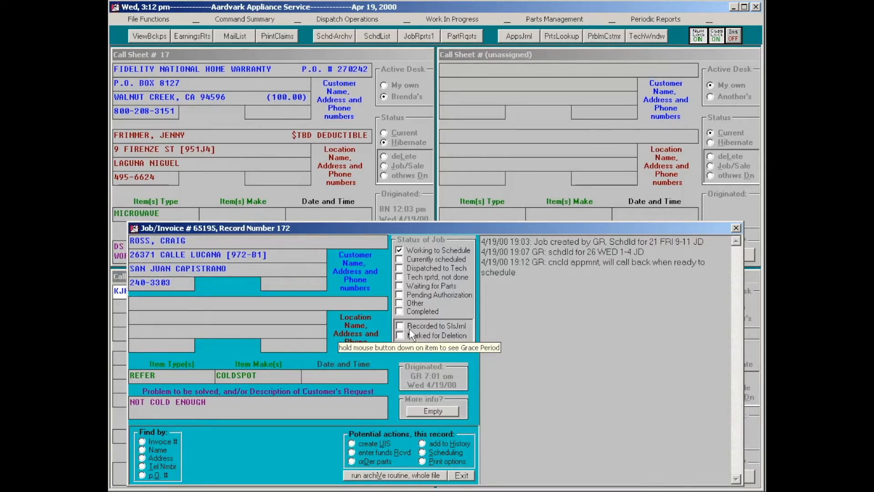
key("alt+n")
type("SMITH")
key("Return")
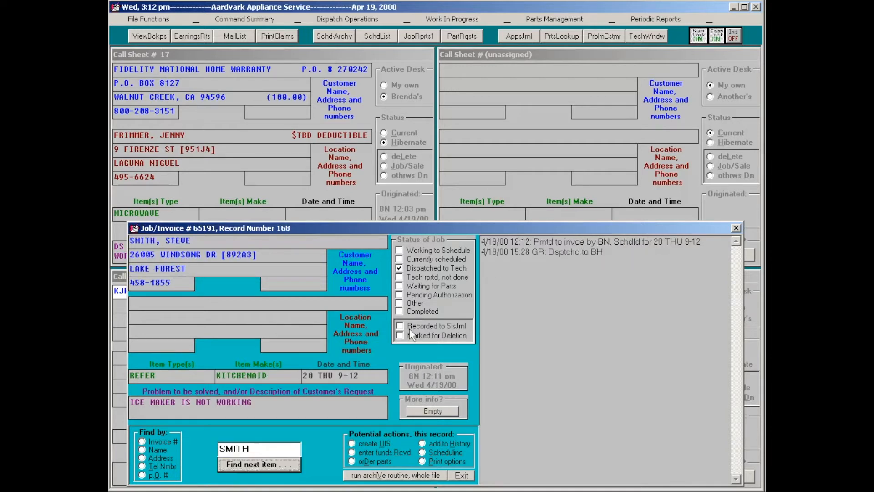
Schedule the KitchenAid ice maker job from its location on the dispatch map for 19 WED 10-1, with JD as technician
left_click(262, 451)
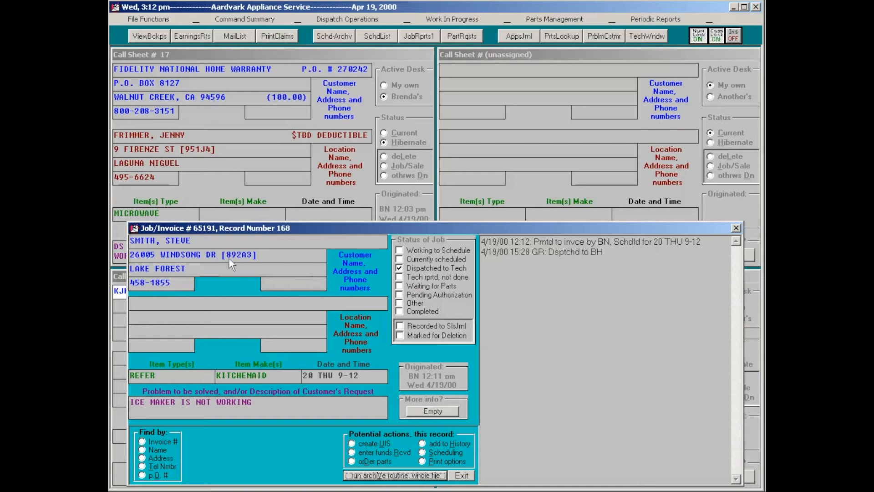
double_click(262, 259)
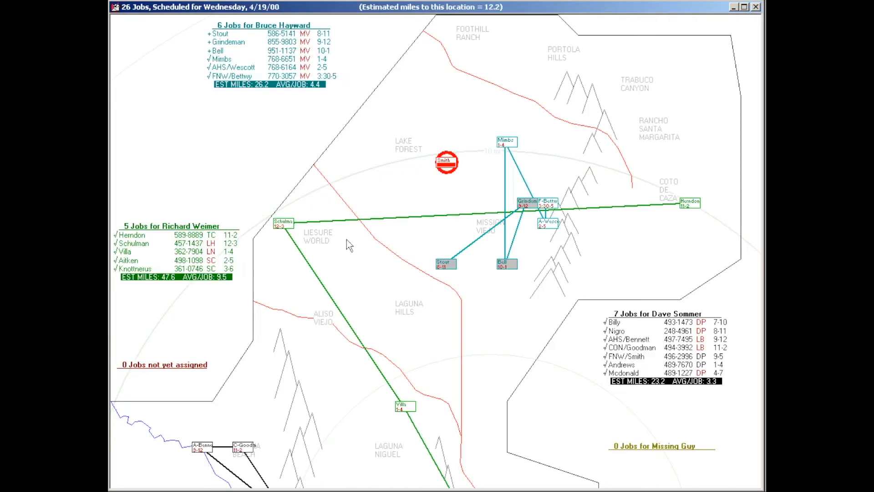
left_click(447, 162)
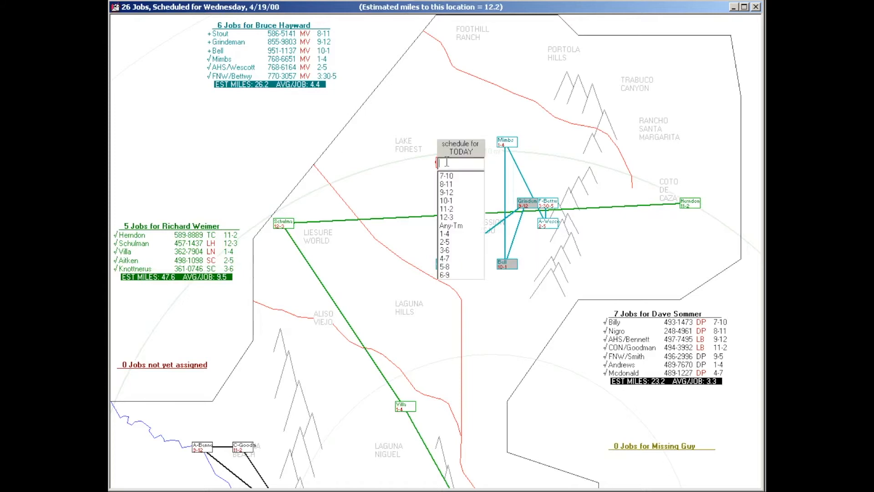
left_click(452, 201)
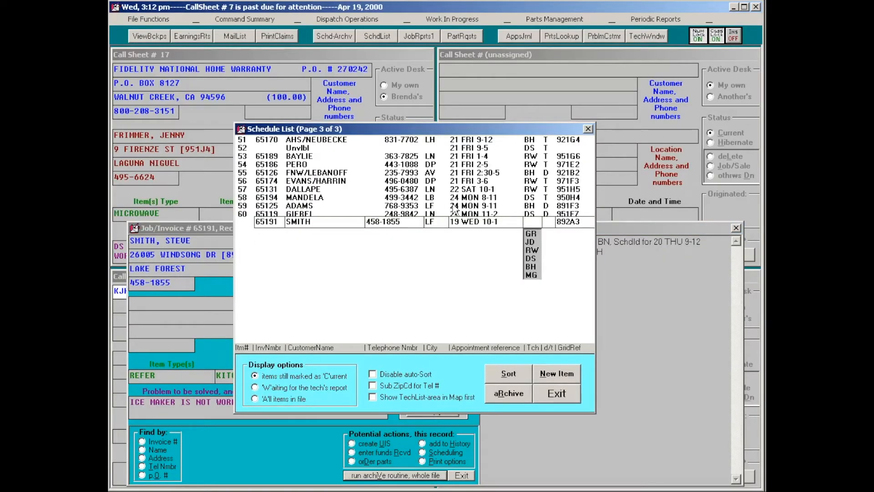
left_click(530, 242)
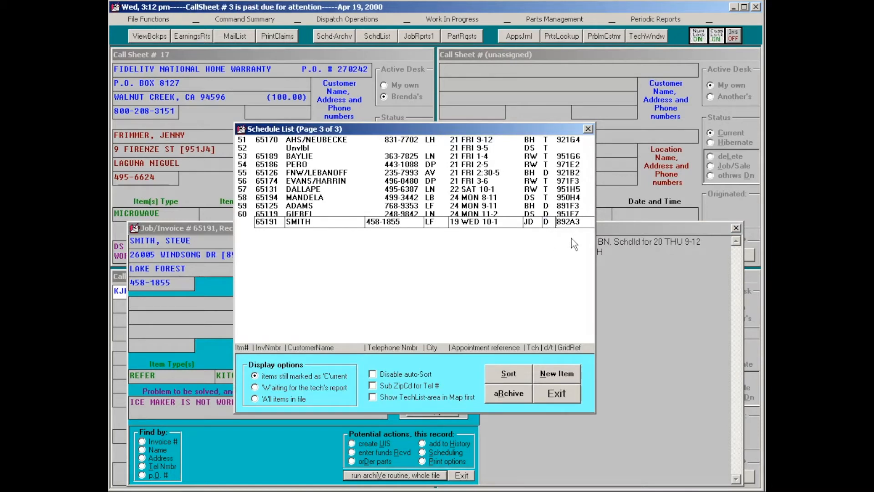
key("Return")
key("Return")
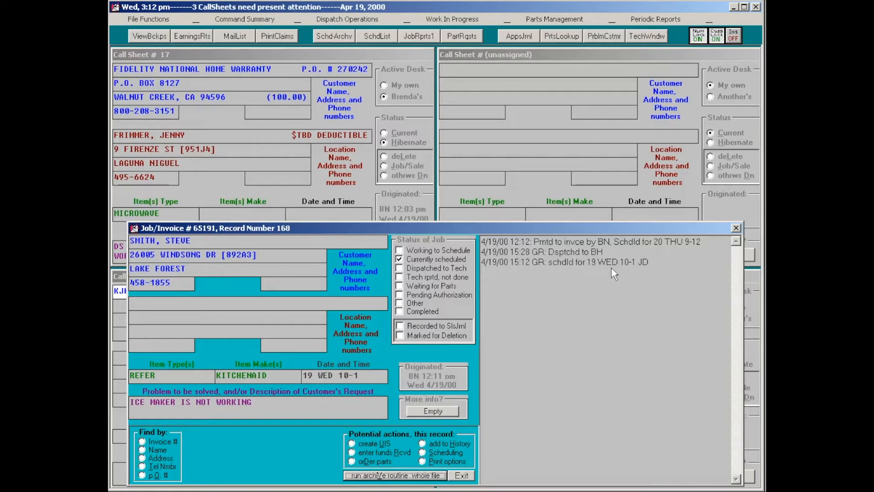
View the change options for the Kenmore dryer job's existing appointment, and look through the job records before it
key("Page_Up")
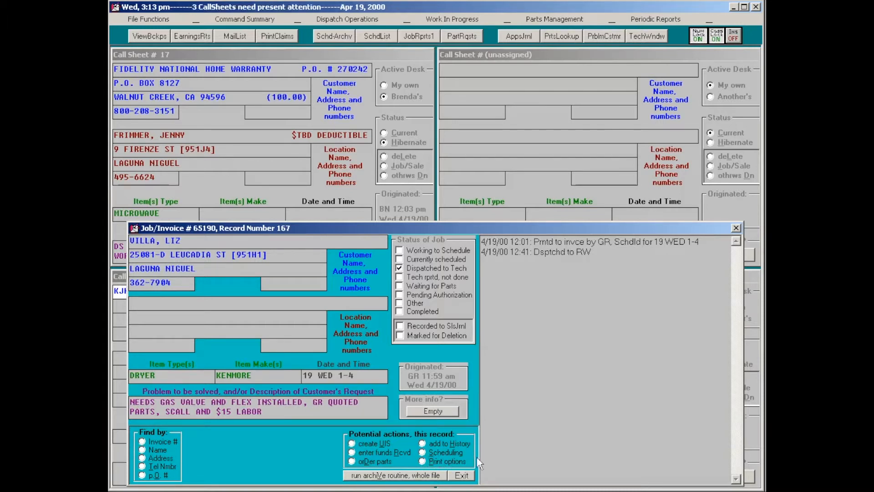
key("s")
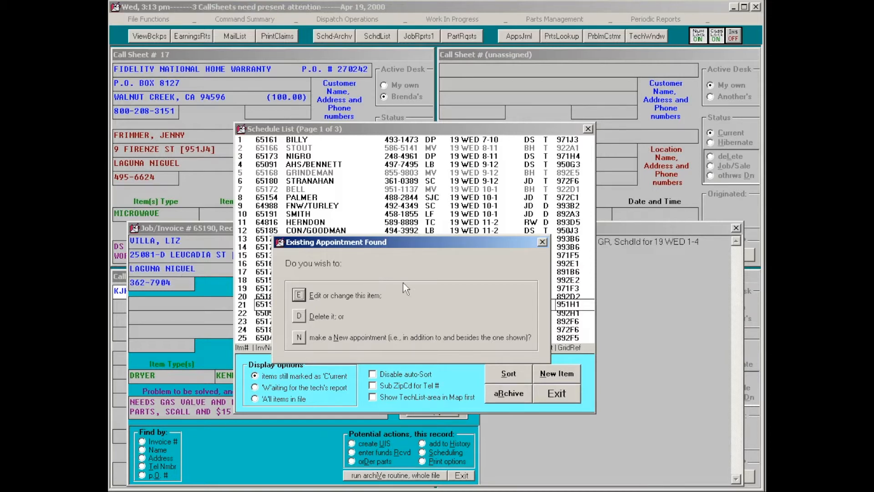
key("e")
key("Page_Up")
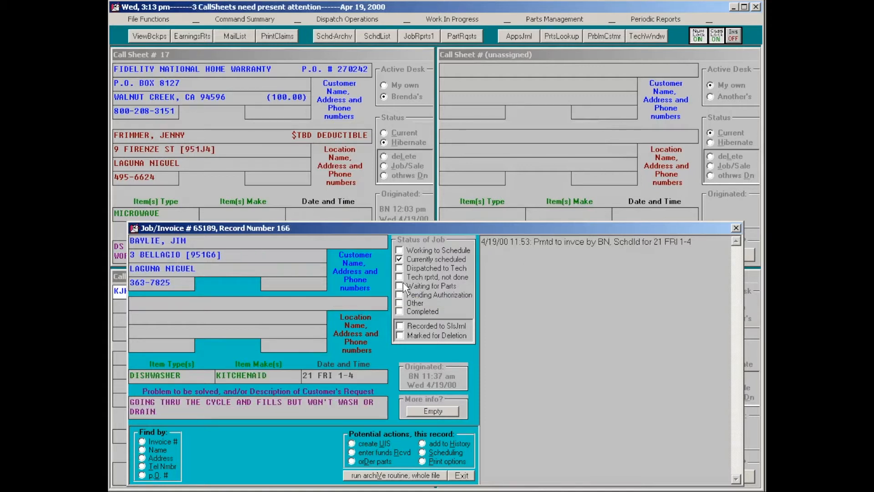
key("Page_Up")
key("Page_Up")
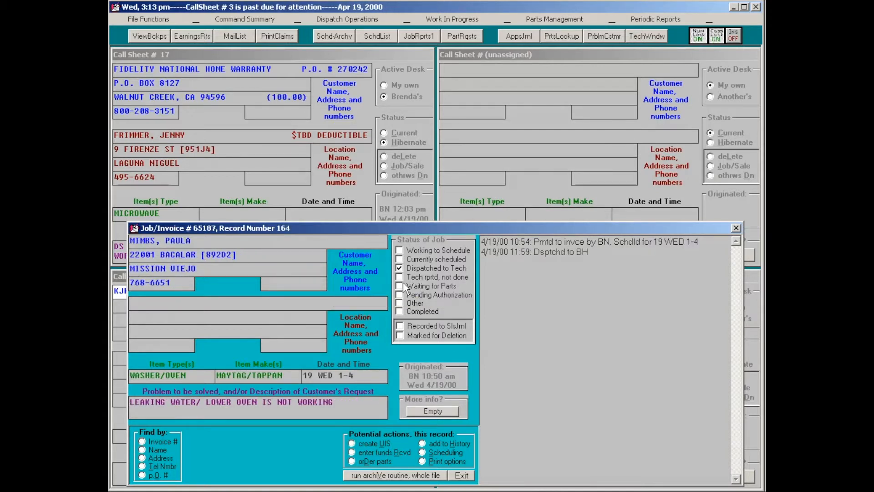
Find the Modern Maid oven job near the start of the records, and set its new appointment to 24 MON 9:30
key("Home")
key("Page_Down")
key("Page_Down")
key("Page_Down")
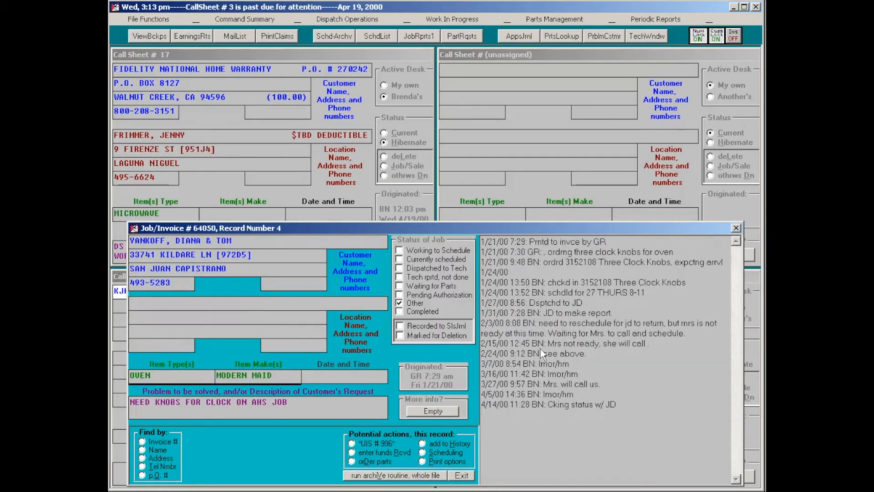
left_click(449, 454)
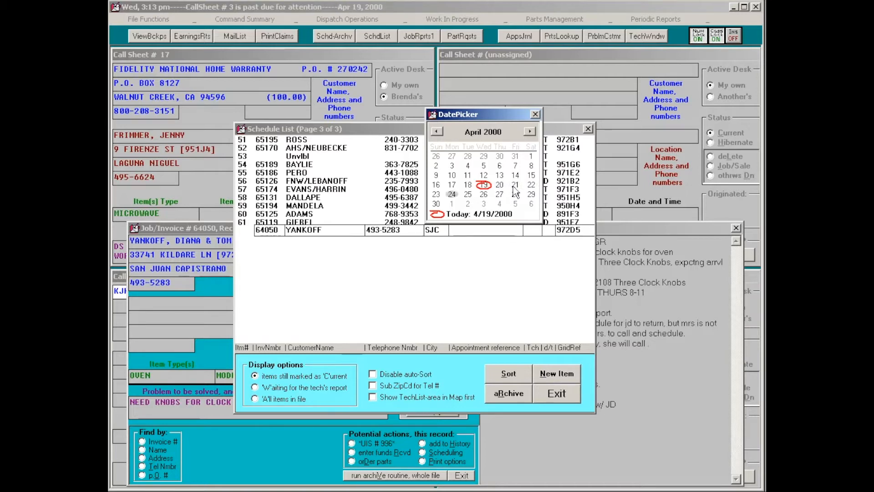
key("Return")
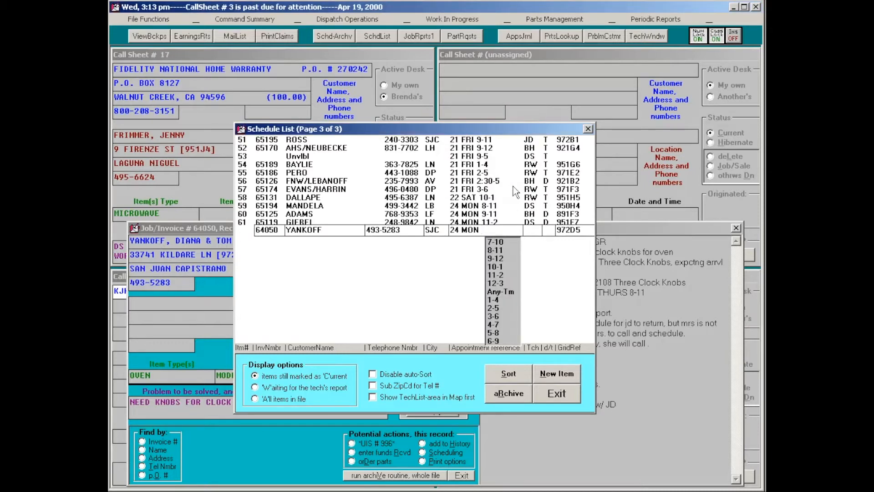
type("9")
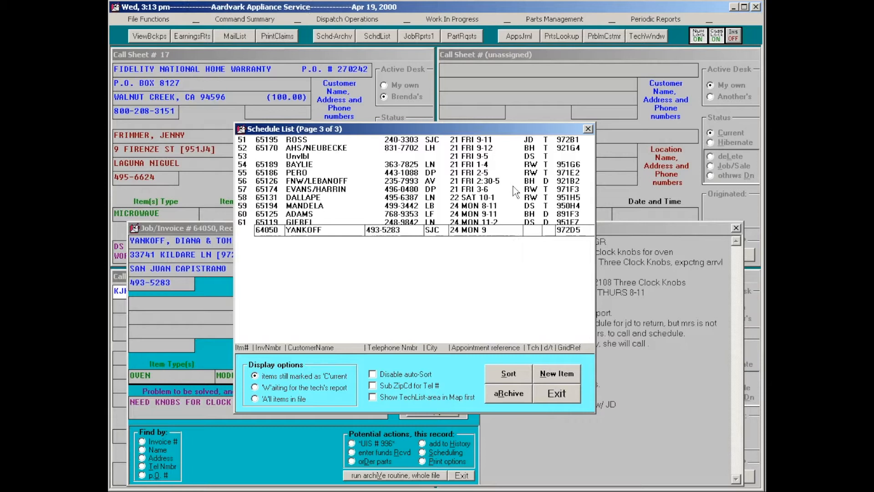
type(":30")
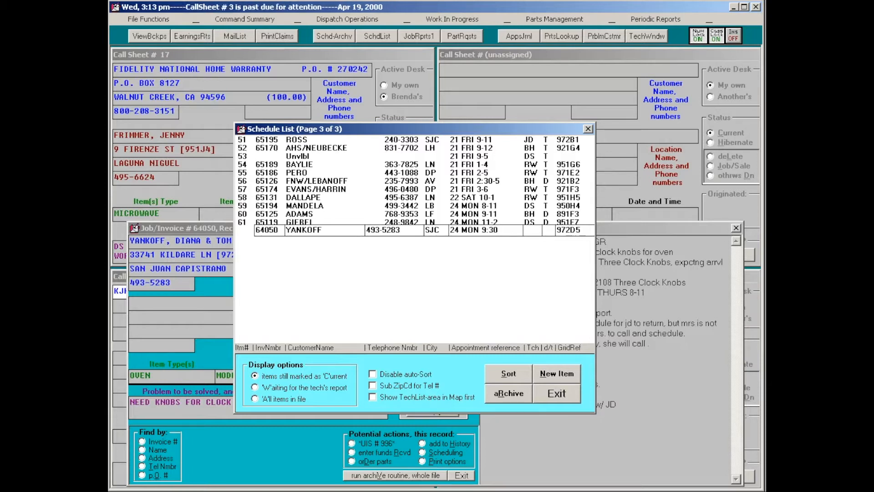
Assign technician RW to the Modern Maid oven job's appointment, and save it to the job record
key("Tab")
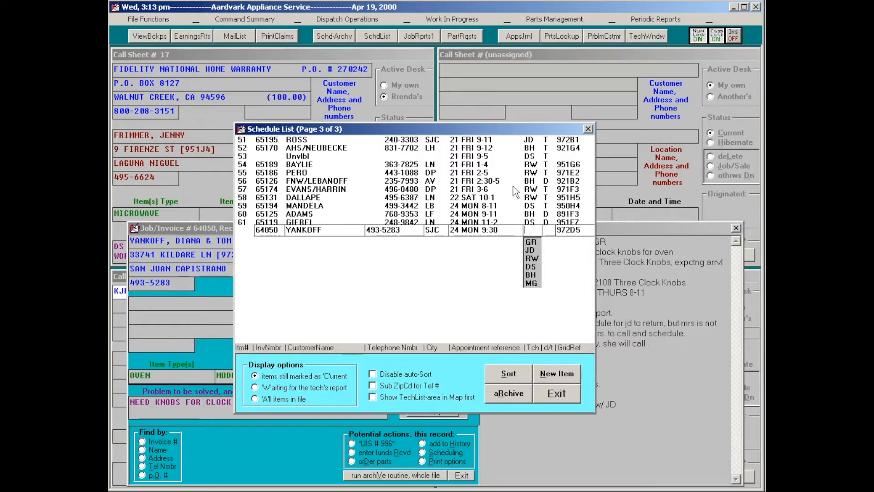
key("Down")
key("Down")
key("Return")
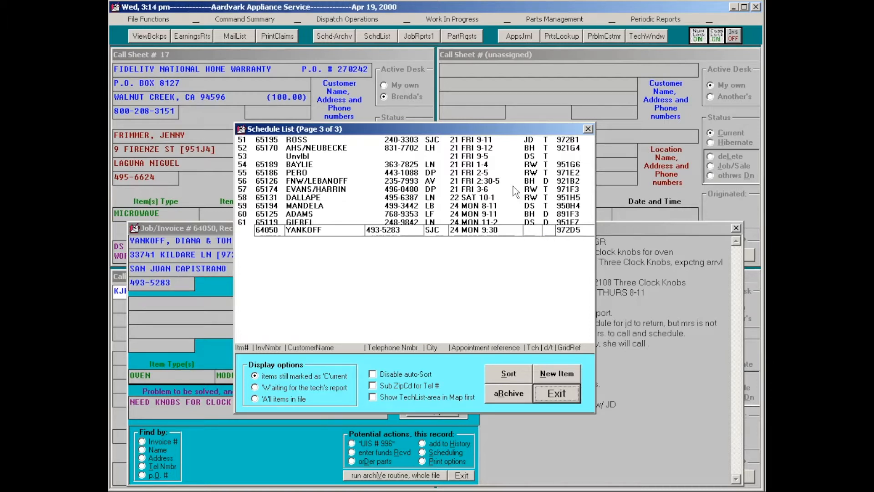
left_click(526, 230)
left_click(533, 255)
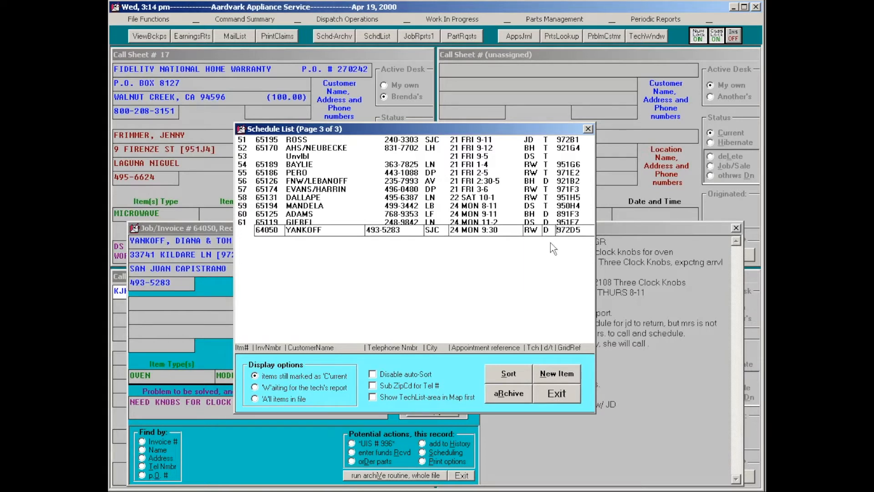
key("Return")
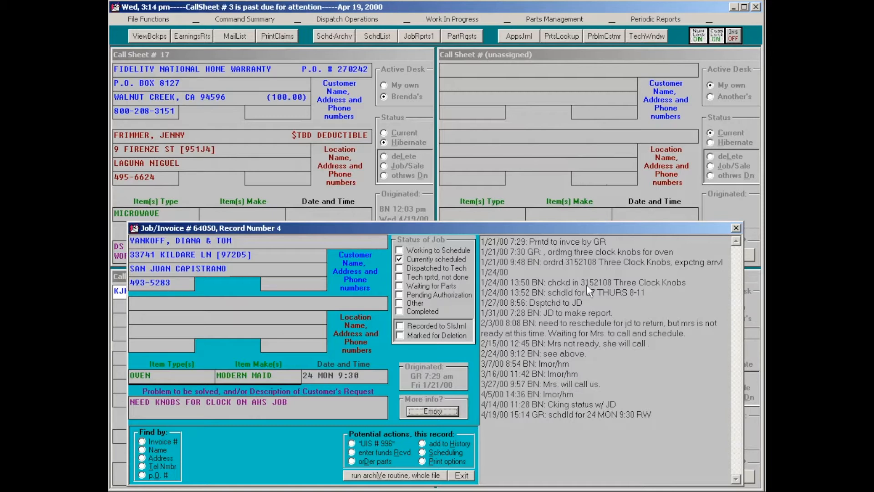
key("Page_Down")
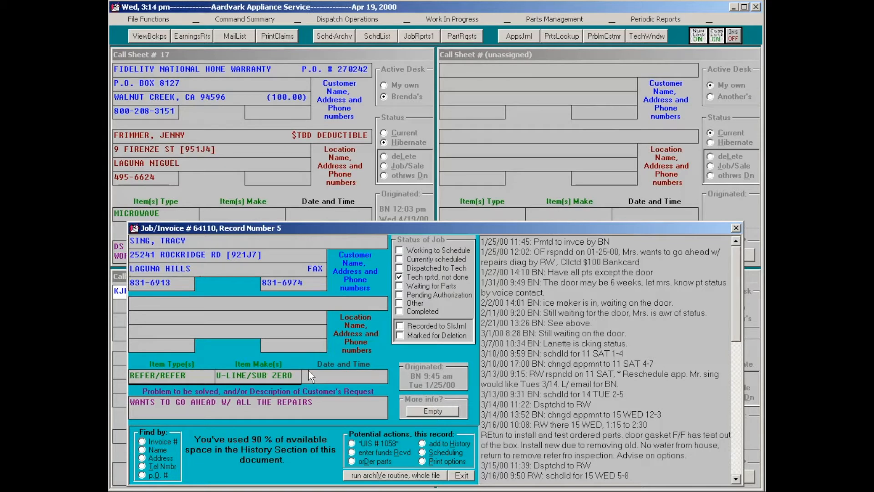
left_click(440, 452)
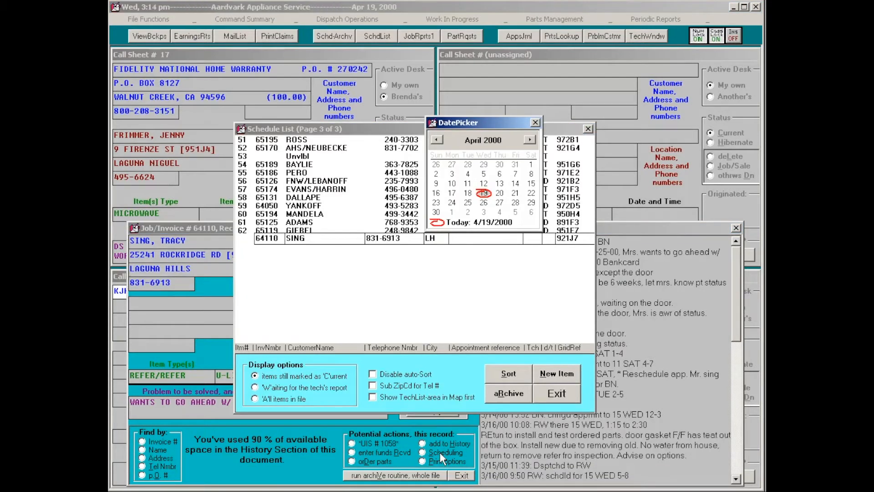
key("Escape")
key("Escape")
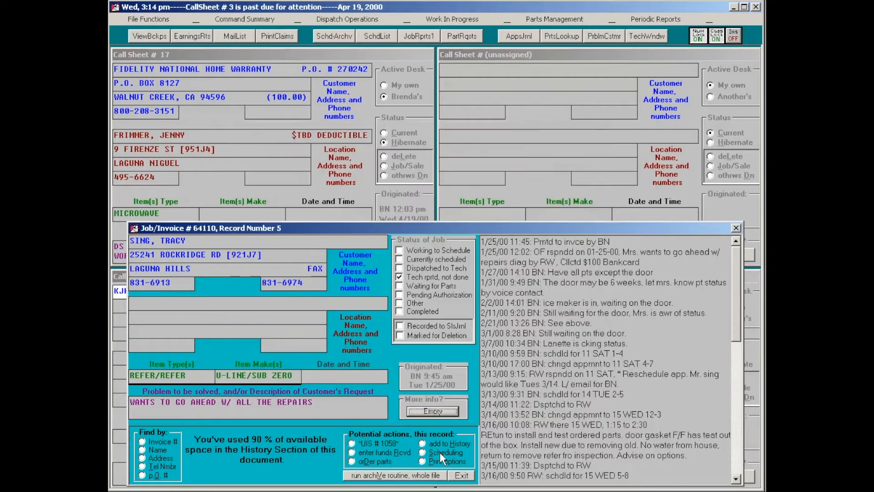
Change the existing appointment of the Coldspot refrigerator job, the last record, to 21 FRI 9-12, and close the job records
key("End")
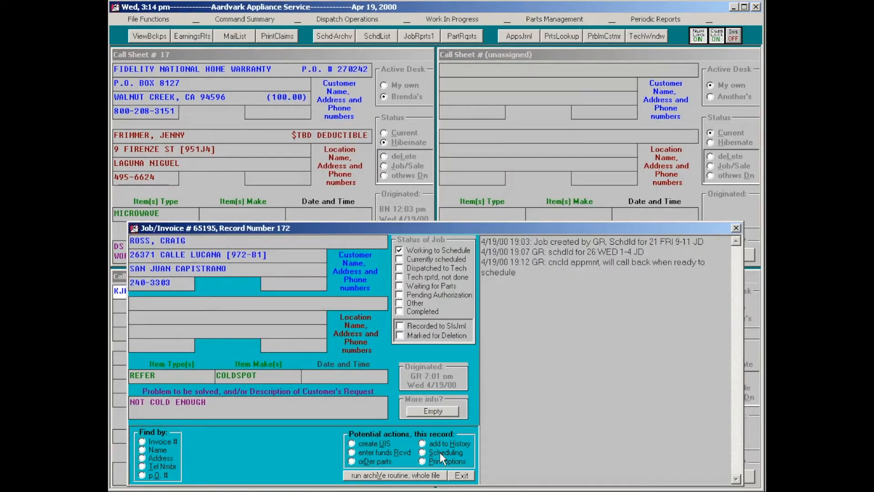
left_click(440, 452)
key("Escape")
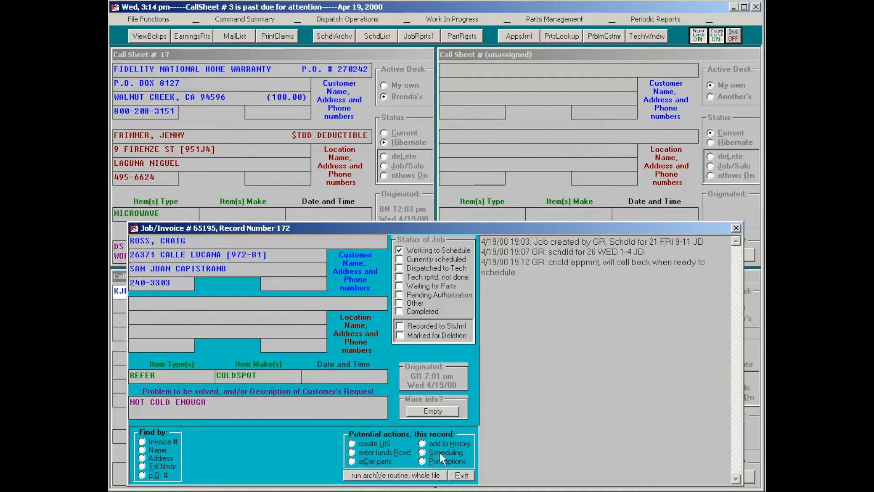
left_click(440, 452)
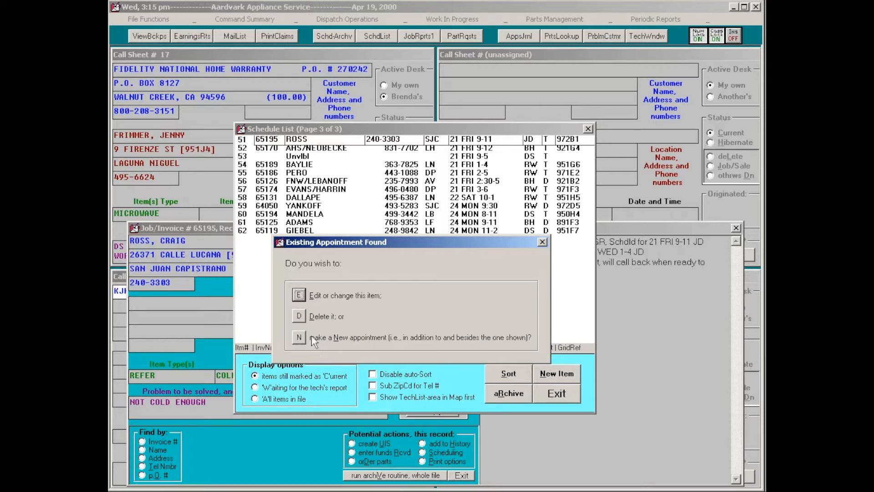
left_click(299, 295)
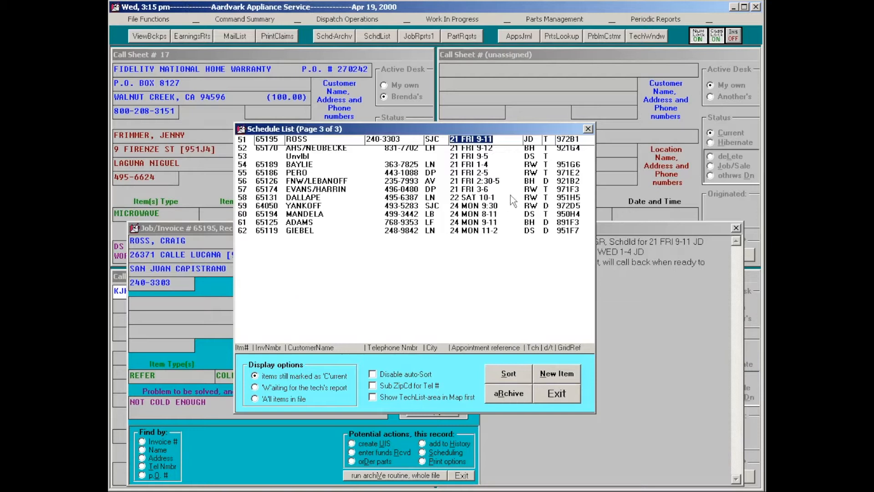
left_click(487, 139)
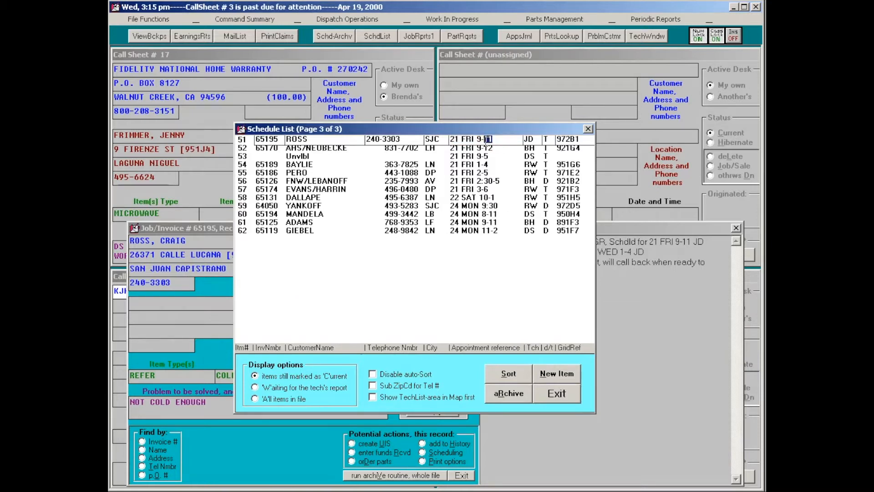
key("BackSpace")
type("2")
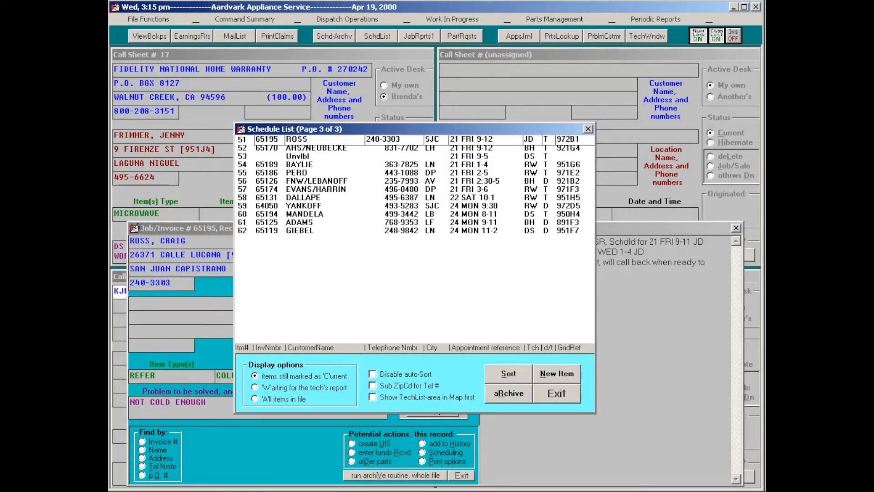
key("Return")
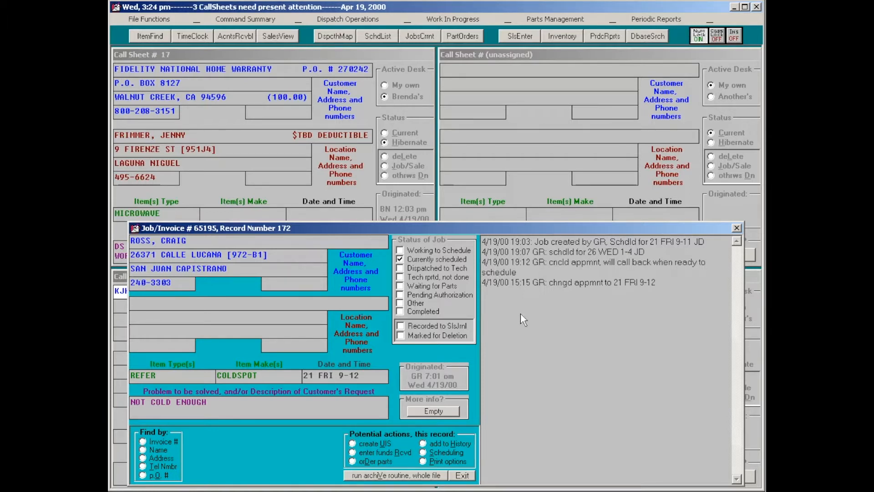
key("Caps_Lock")
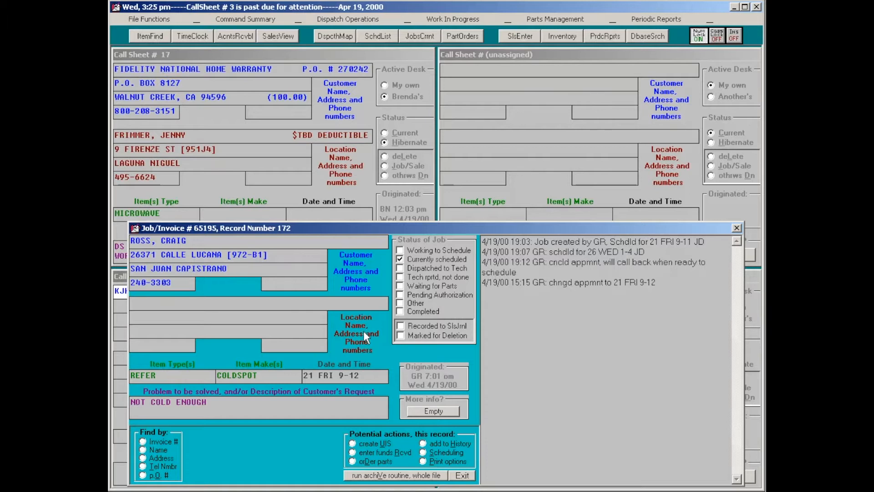
key("Escape")
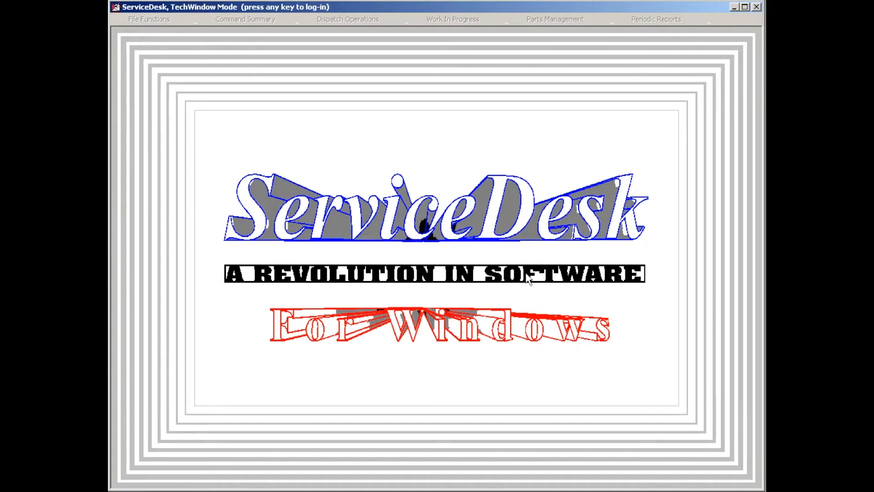
Try to exit TechWindow mode without entering the manager password, and bring up the technician log-in
key("space")
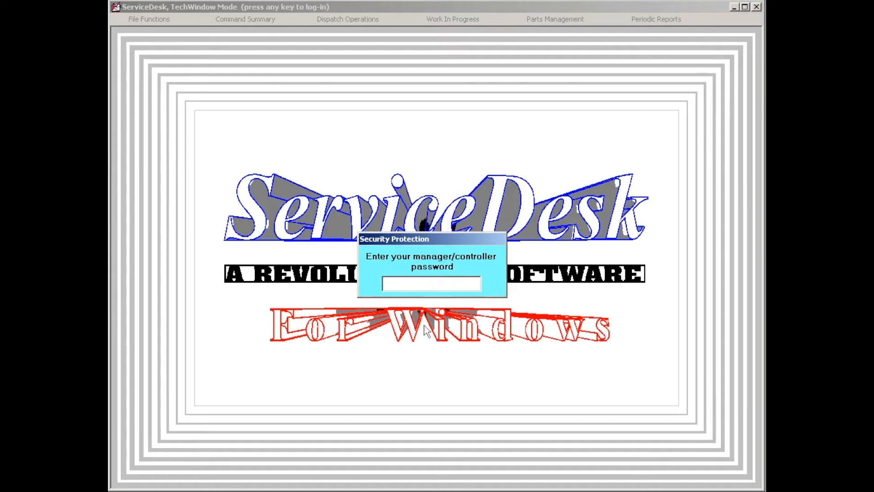
key("Escape")
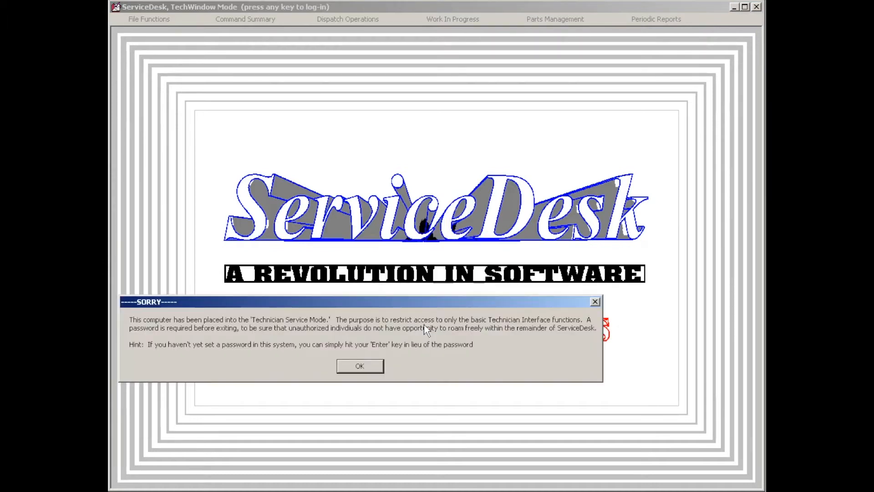
left_click(364, 366)
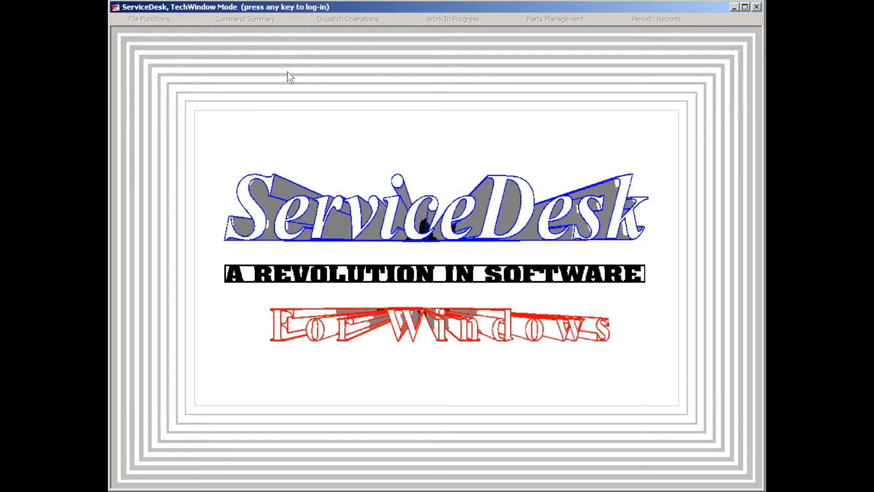
key("space")
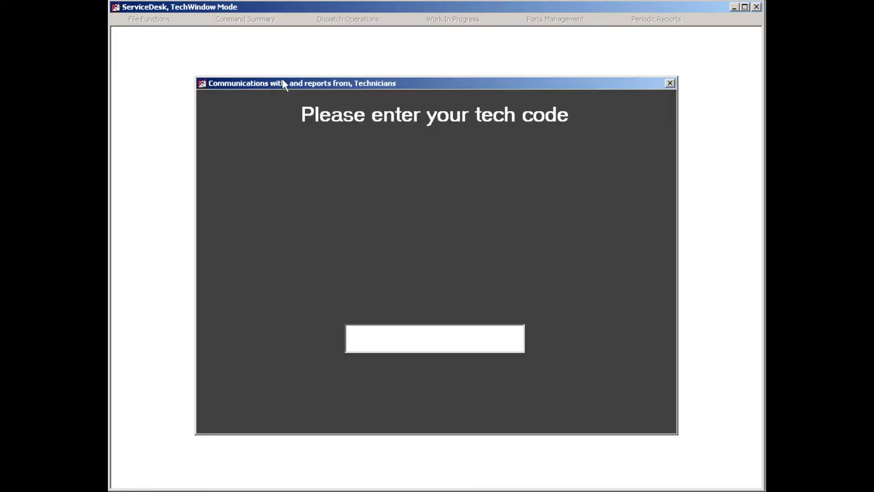
Log in to technician reporting with tech code rw, and read the waiting e-mail without discarding it
type("rw")
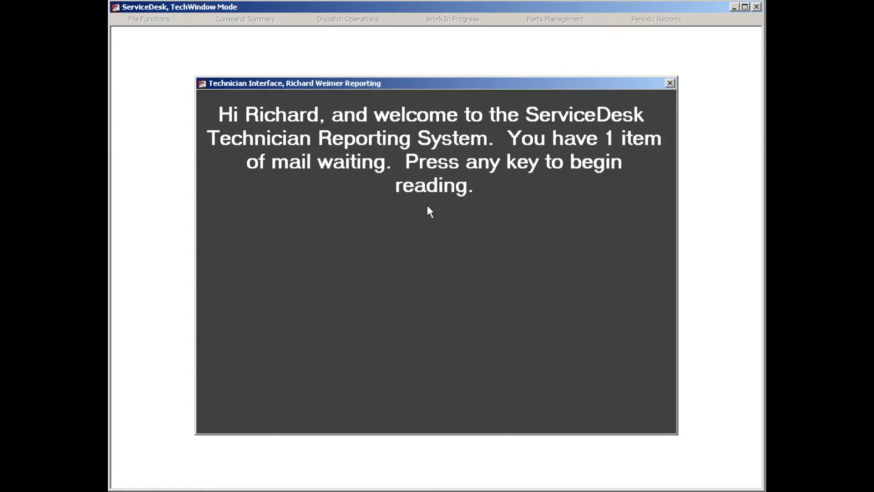
key("Return")
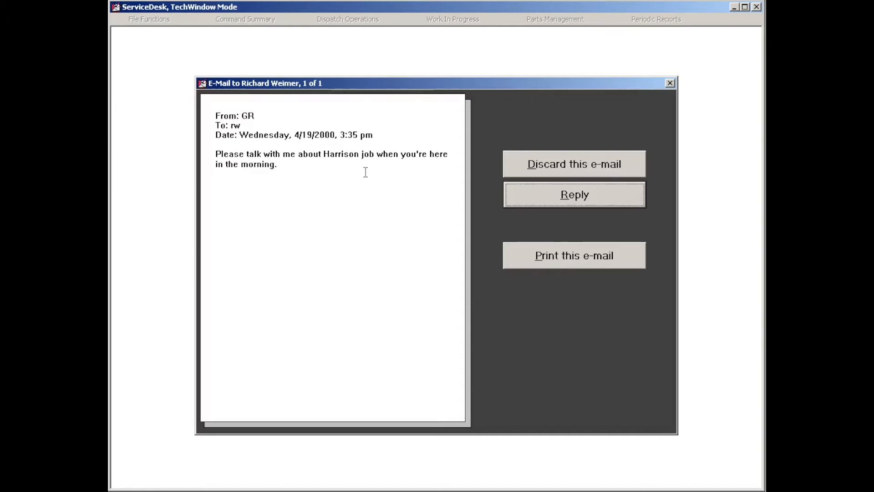
key("Escape")
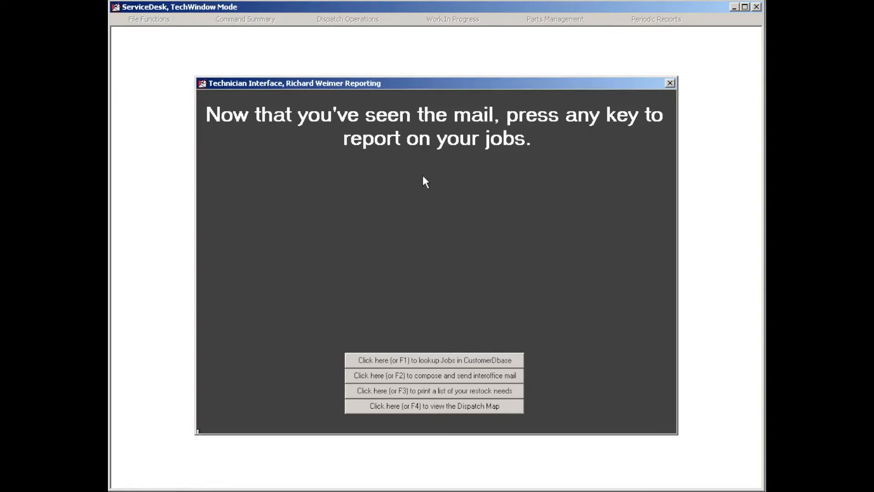
Start a post-dispatch report on the furnace job by its invoice number, confirming the record and the 19 WED appointment
key("Return")
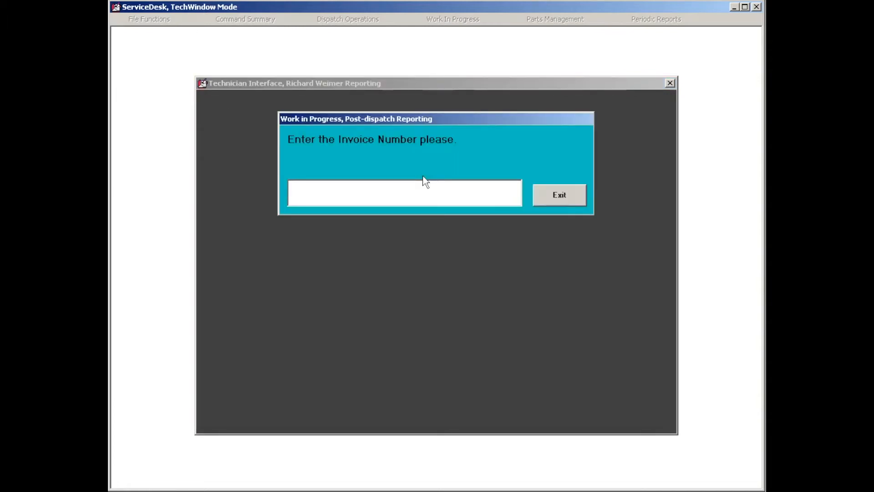
type("65179")
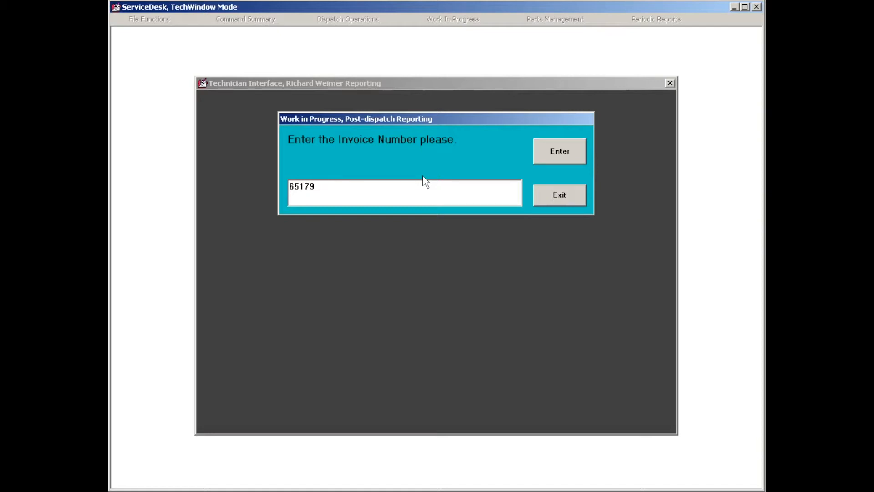
key("Return")
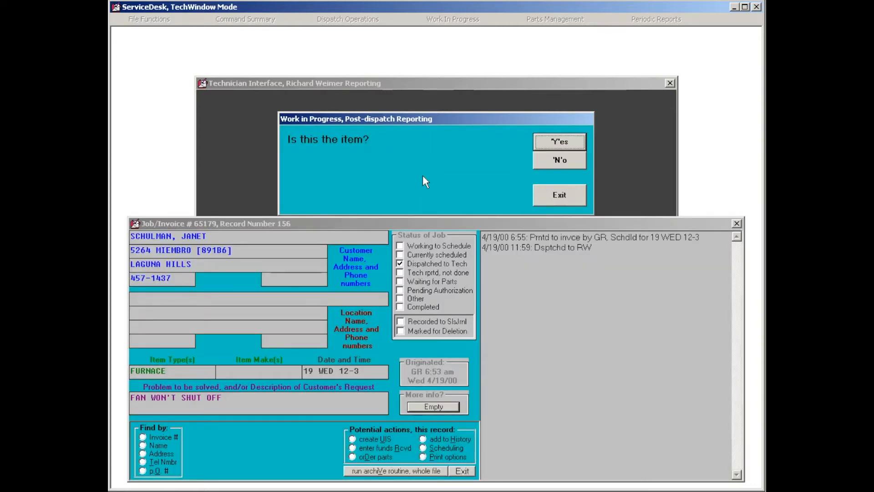
left_click(553, 156)
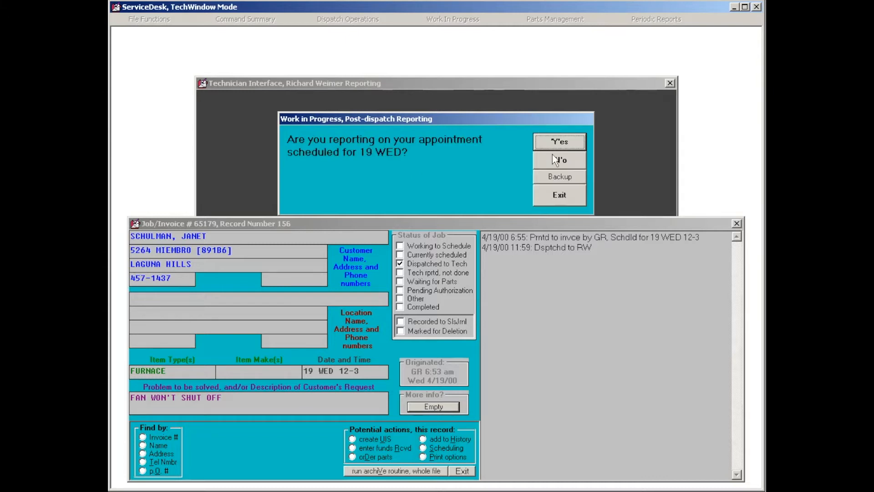
left_click(554, 159)
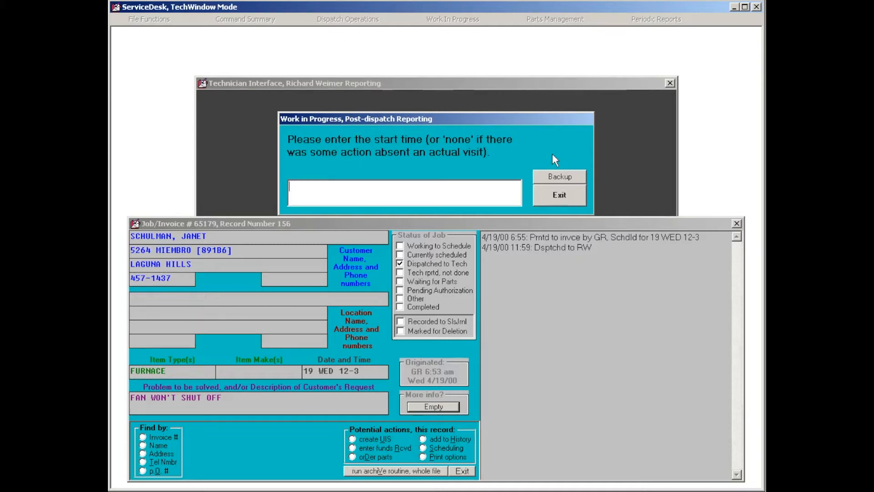
Report the visit's start time as 3.30 and end time as 4.15, and skip linking a UnitInfoSheet
type("3.30")
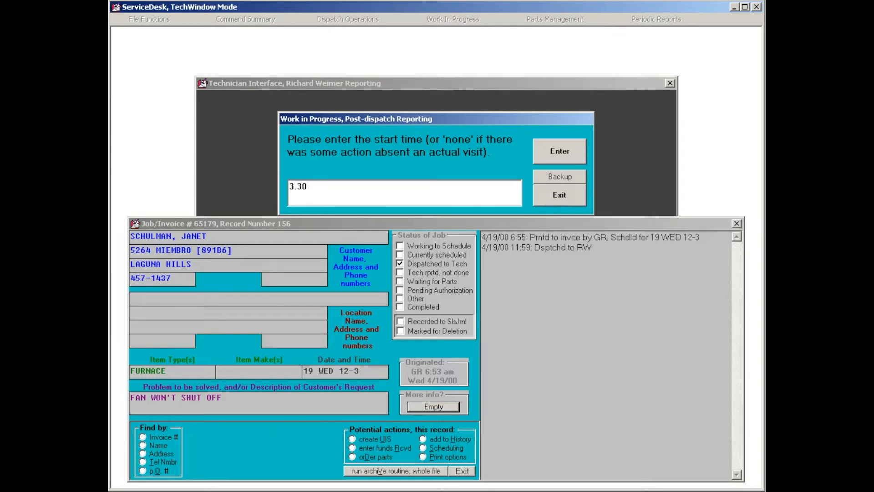
left_click(552, 155)
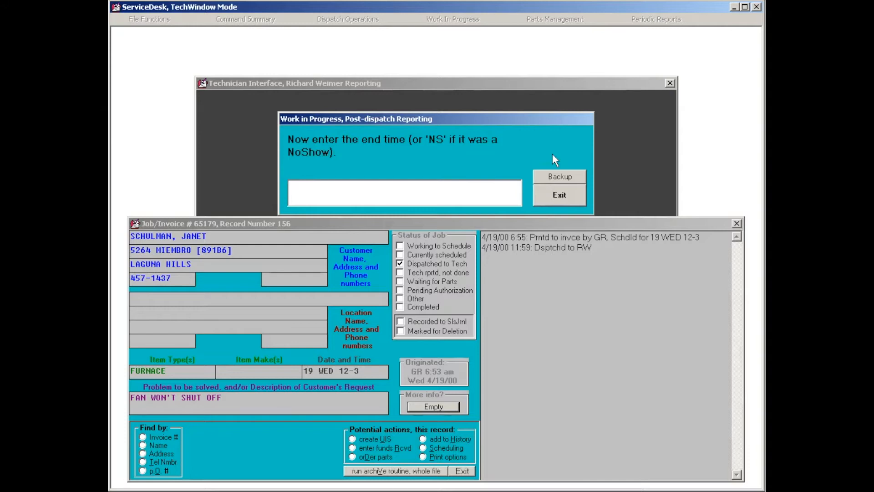
type("4.15")
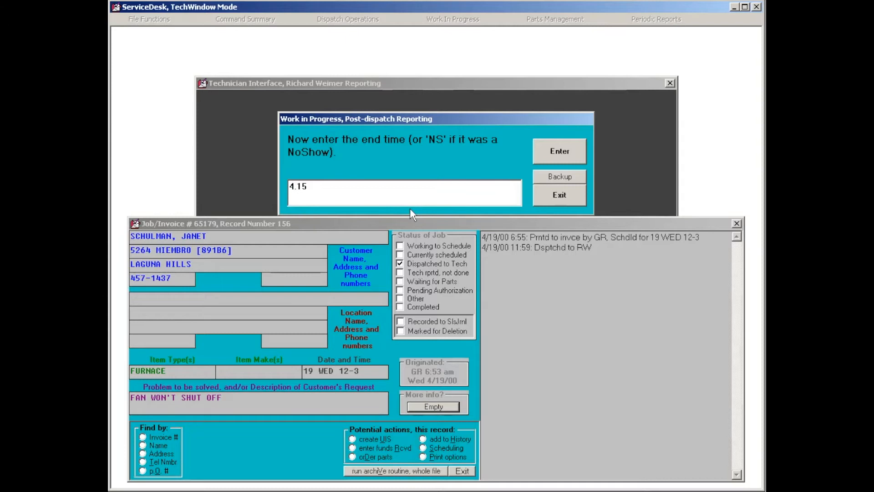
key("Return")
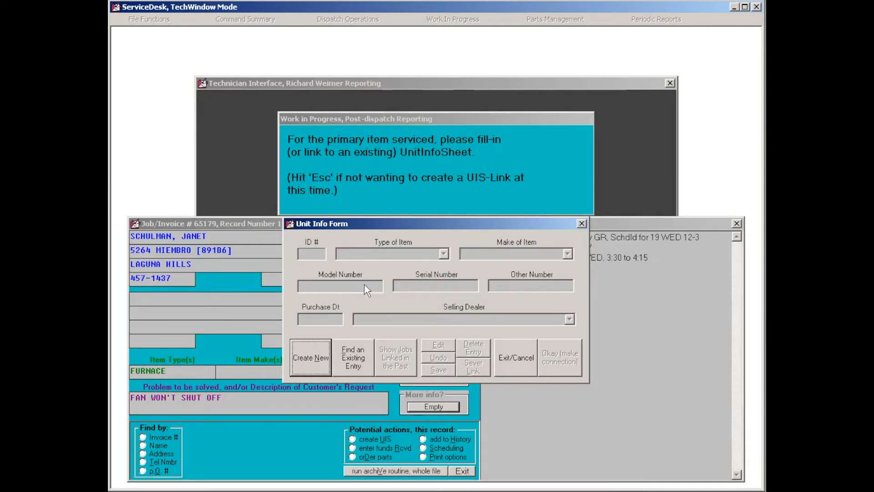
key("Escape")
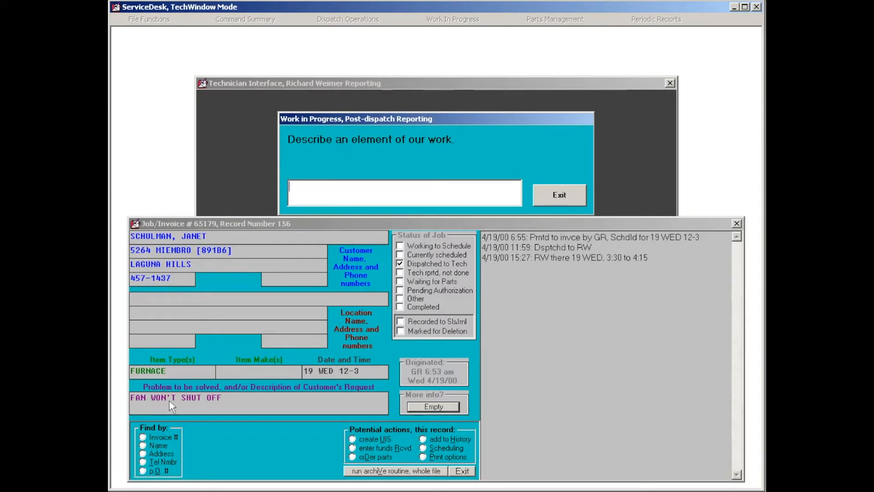
Describe the work as "replaced fan switch", and report no more work items and no parts to order
type("replaced")
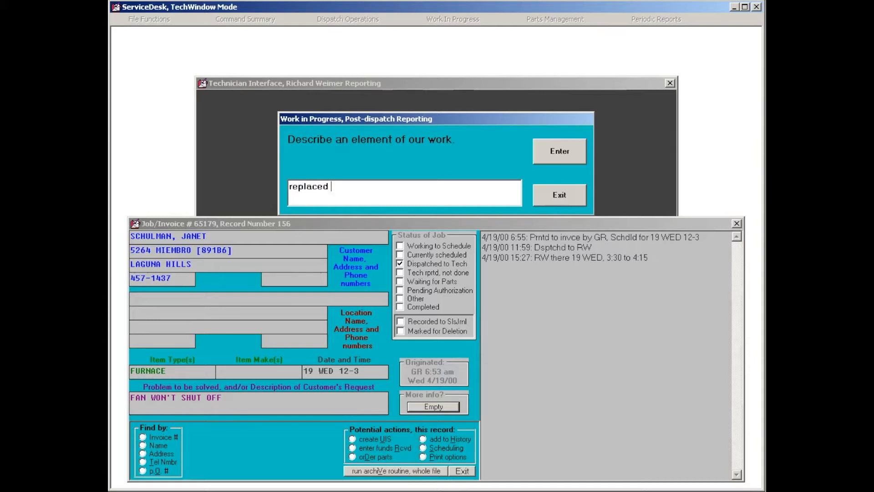
type(" fan switch")
key("Return")
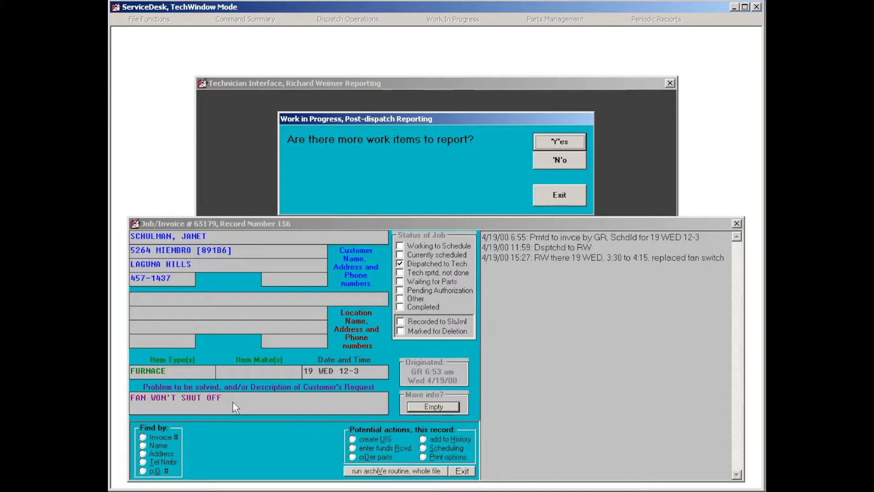
key("n")
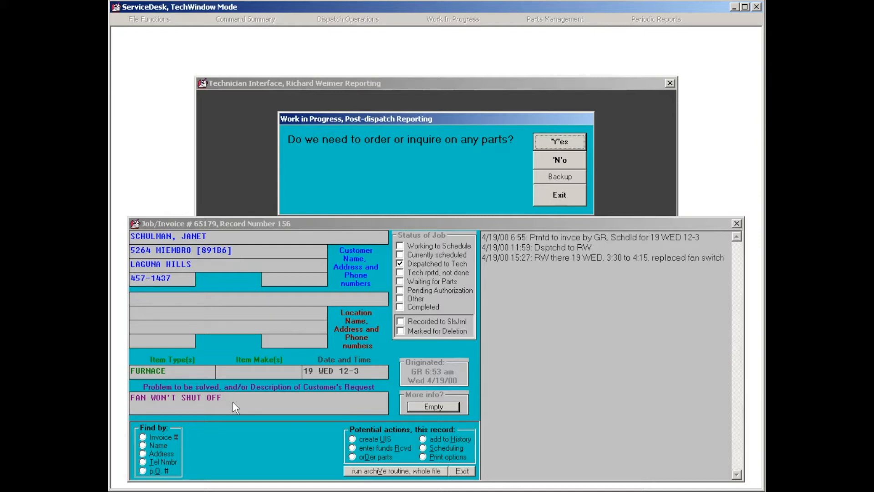
key("n")
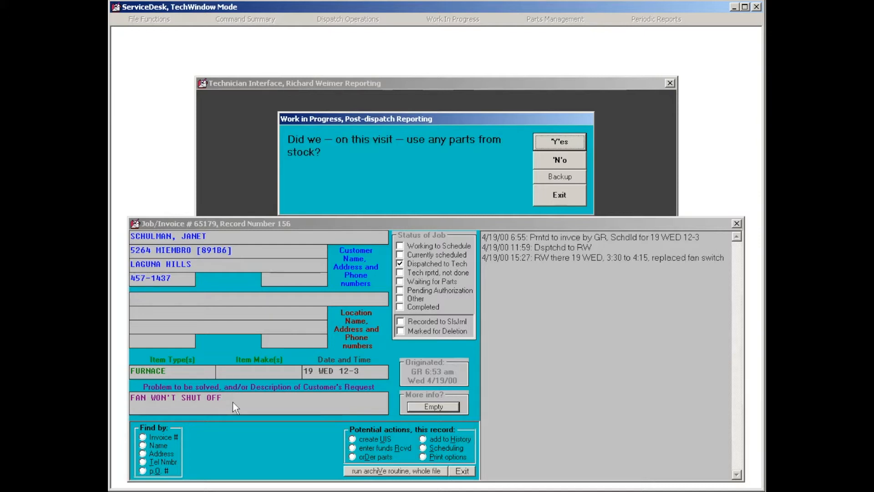
Report one push-button fan switch used from the office (OF) stock, with no additional stock parts
type("y")
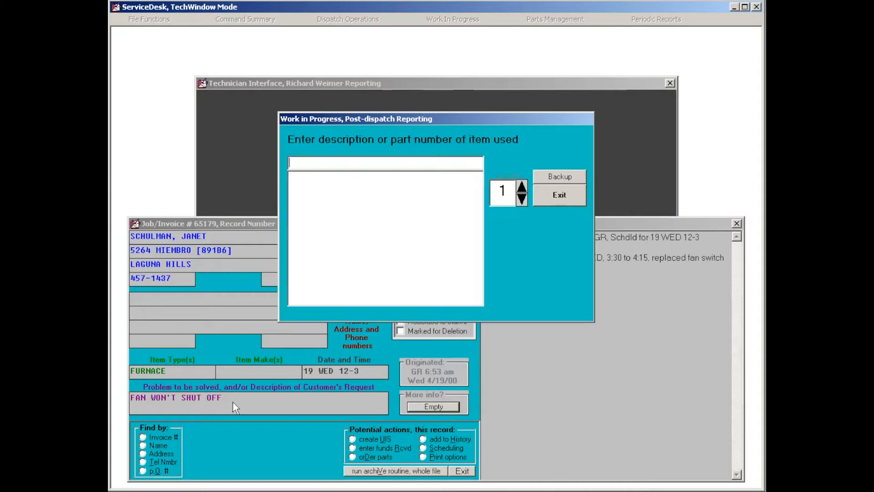
type("FAN")
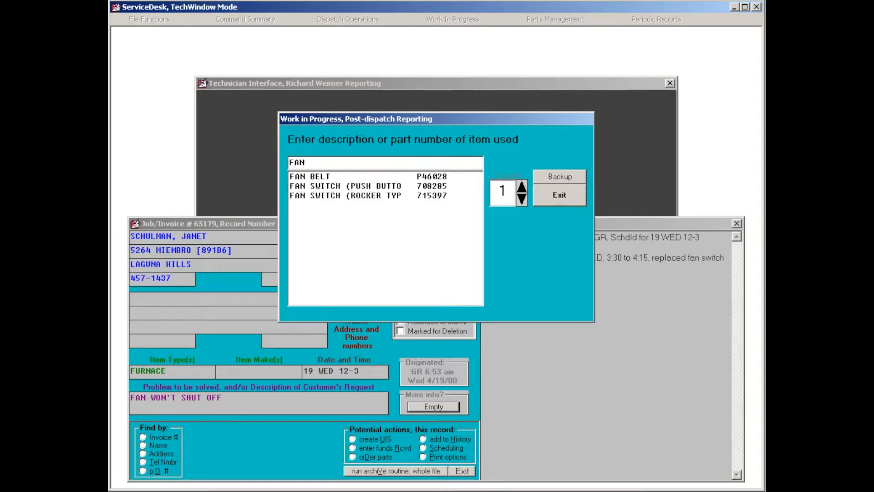
double_click(344, 187)
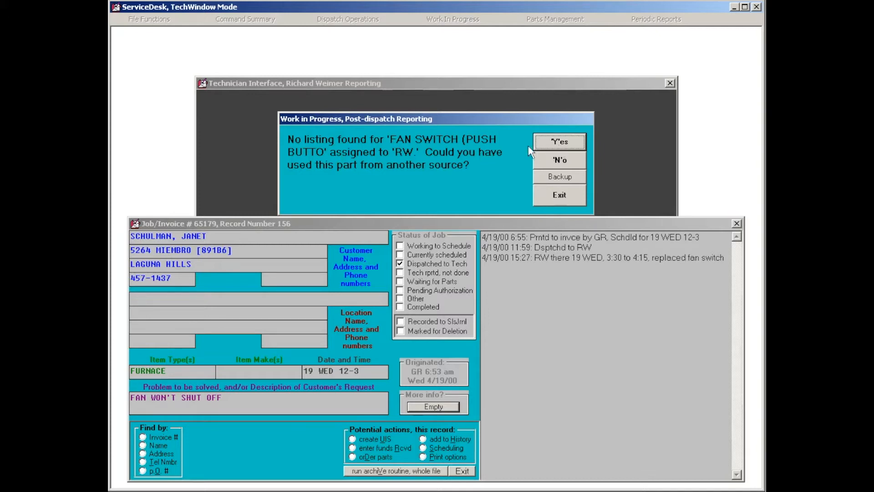
left_click(560, 143)
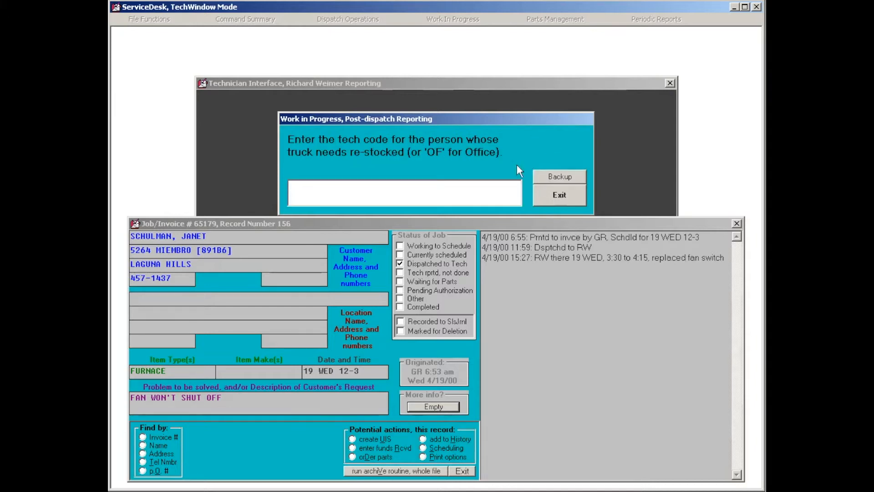
type("of")
left_click(563, 159)
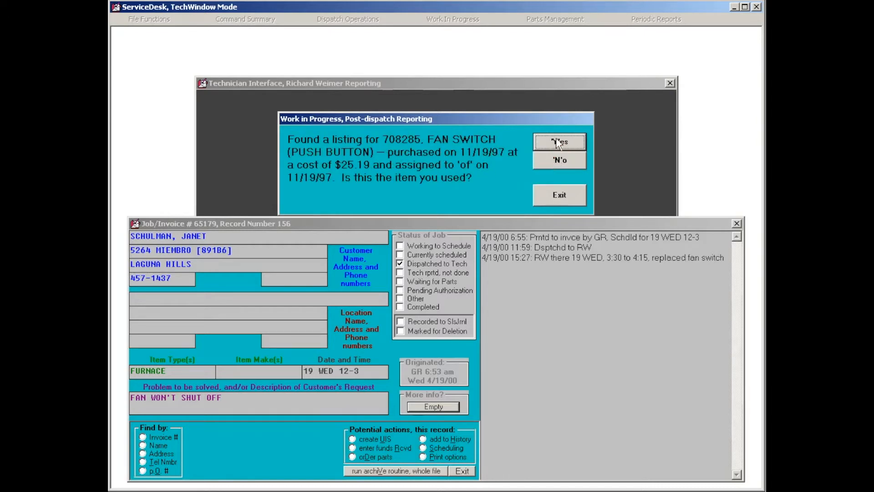
left_click(559, 143)
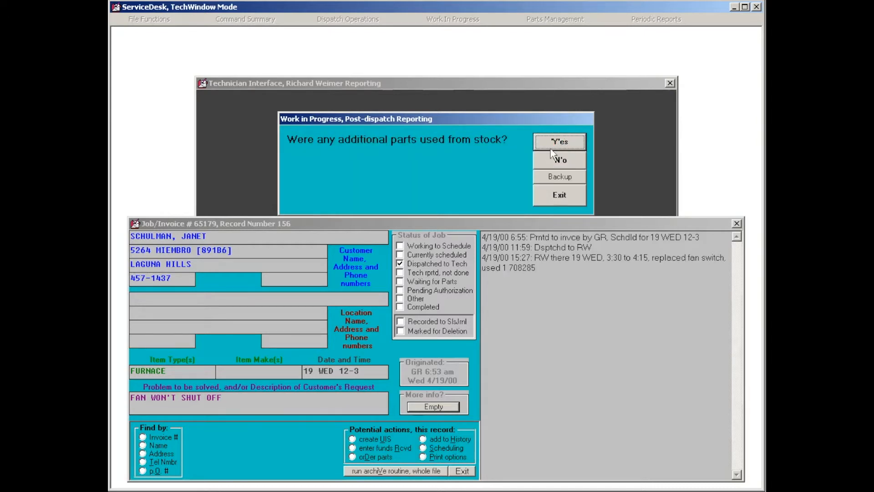
left_click(566, 163)
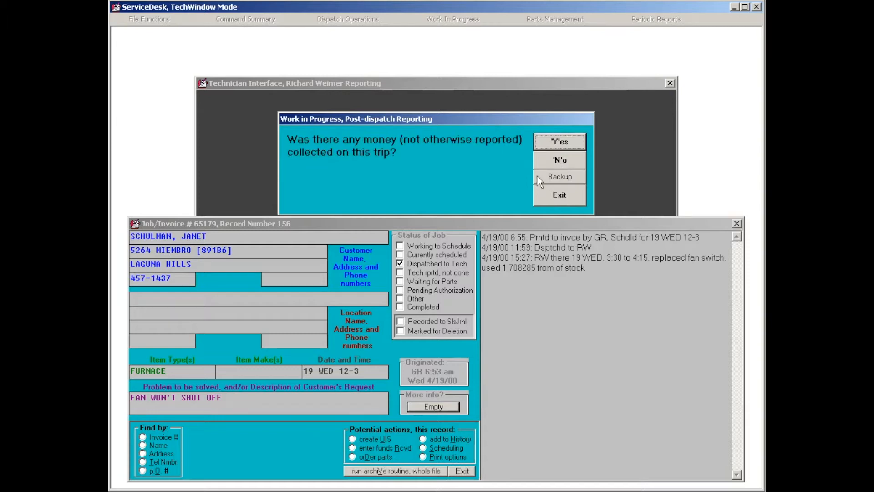
Record a collected payment of 123.18 by check in the invoice surname, entering the check's serial number
left_click(563, 145)
left_click(389, 194)
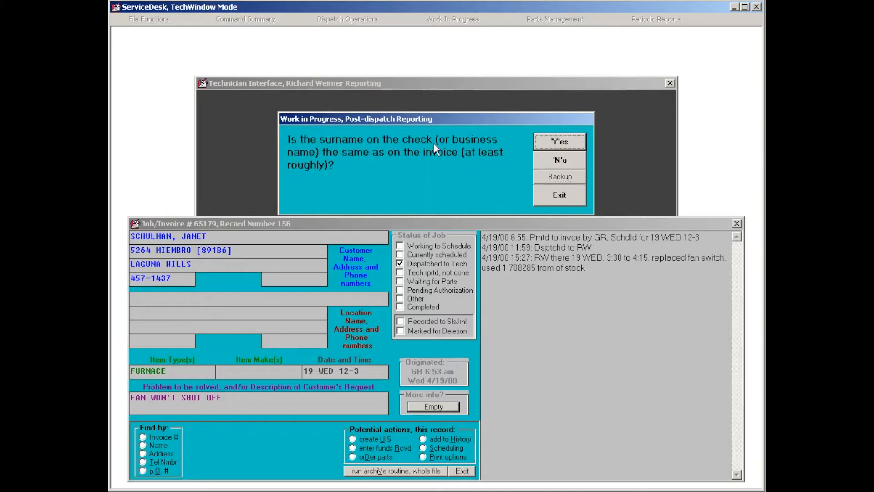
left_click(555, 139)
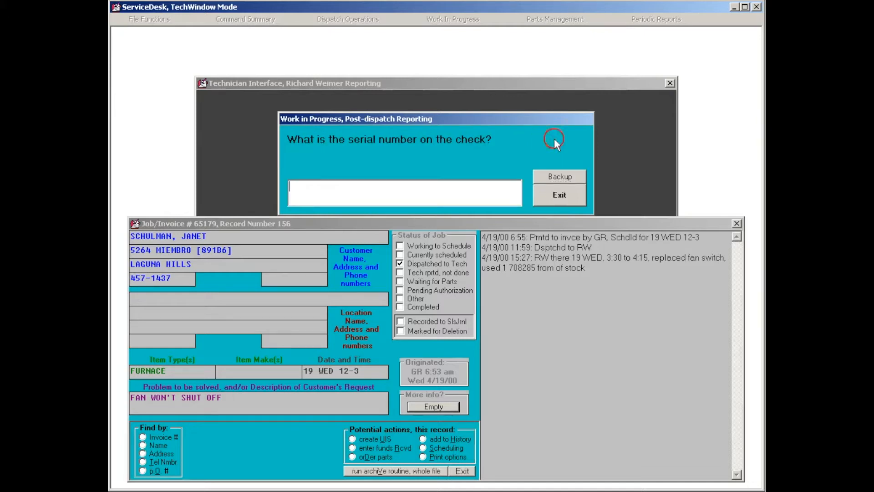
type("123")
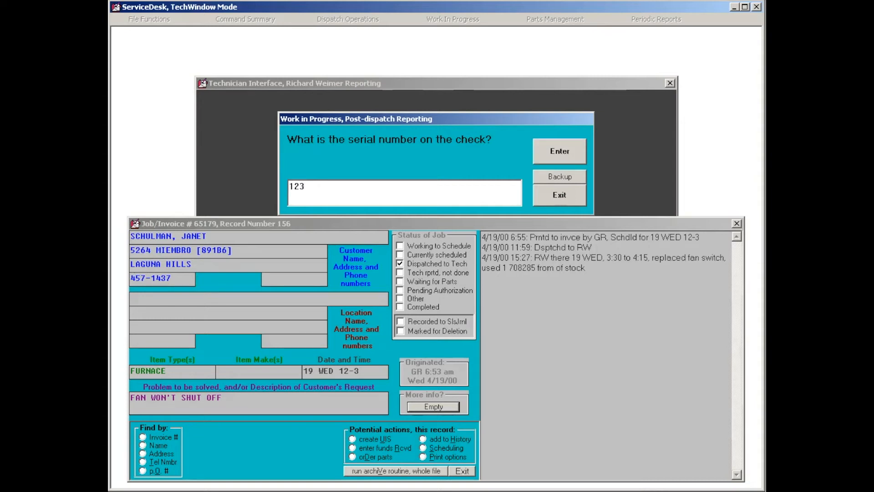
key("Return")
type("123.1")
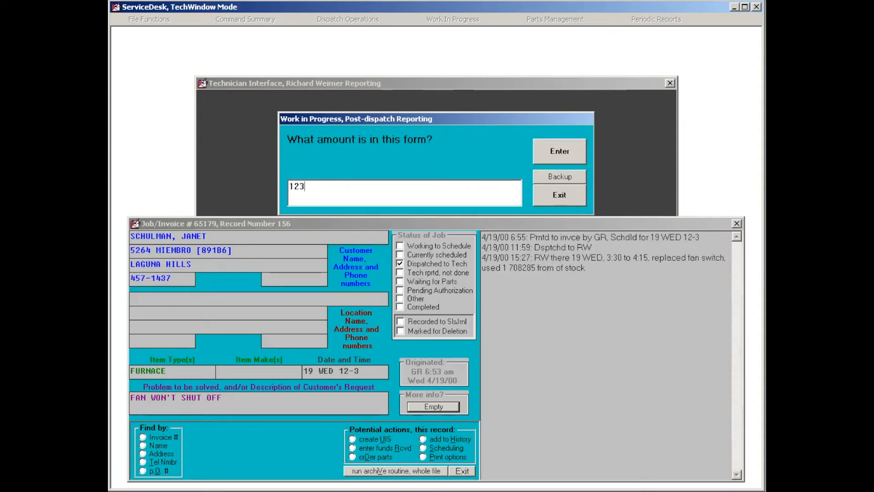
type("8")
left_click(557, 145)
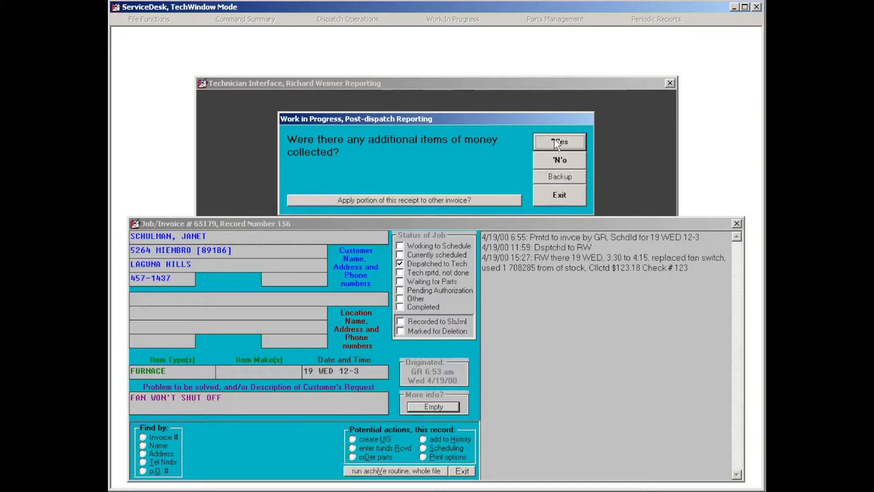
Report no additional money collected, mark the furnace job as done, and leave invoice reporting
key("n")
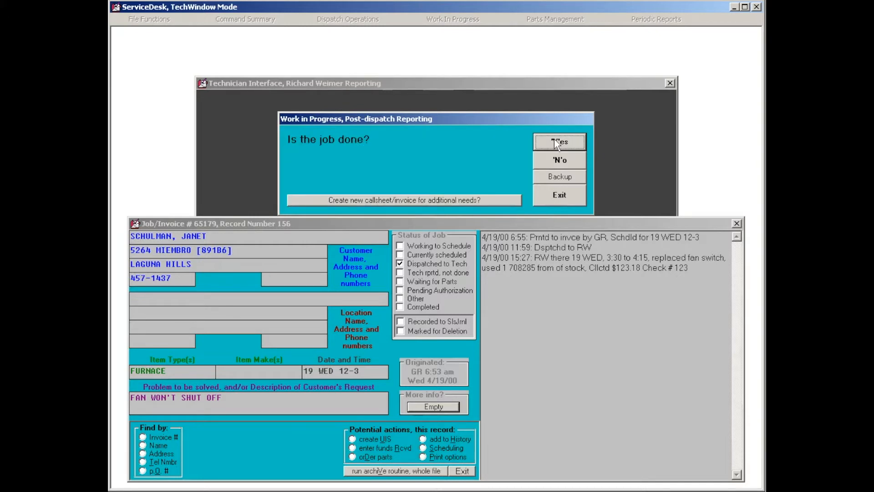
left_click(555, 142)
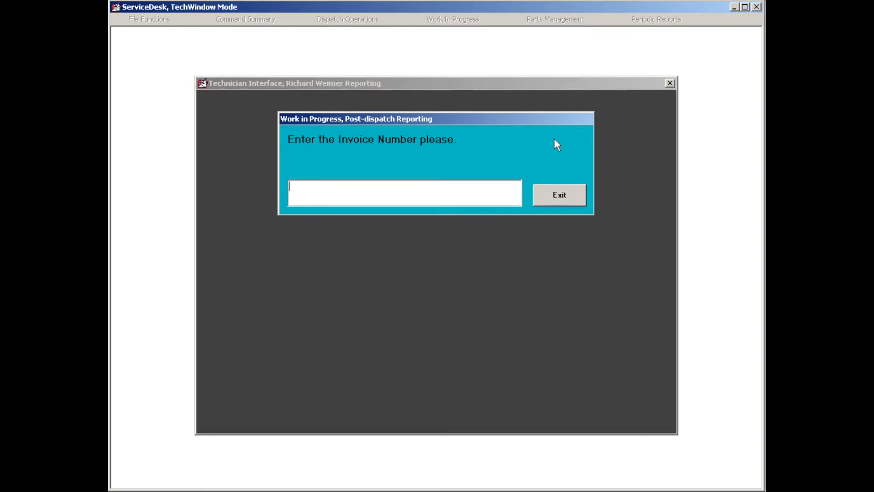
key("Escape")
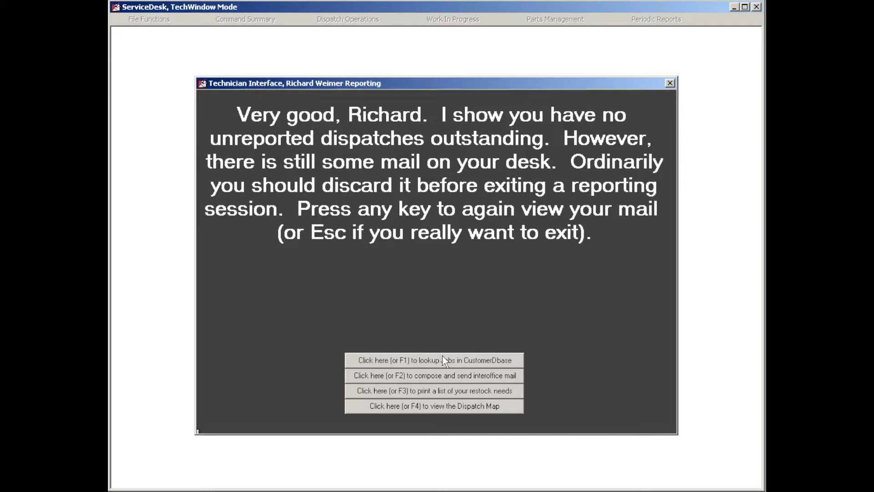
Bring up the customer database job lookup and leave it without searching, and view the Dispatch Map
left_click(427, 362)
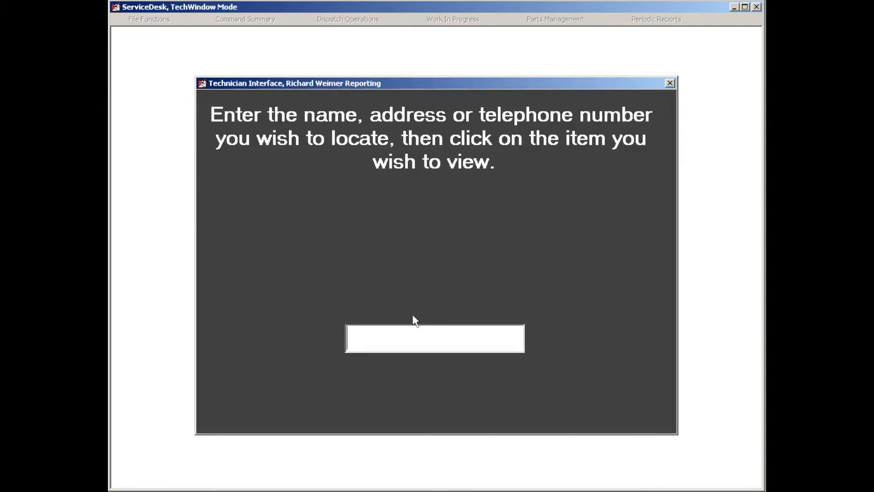
key("Escape")
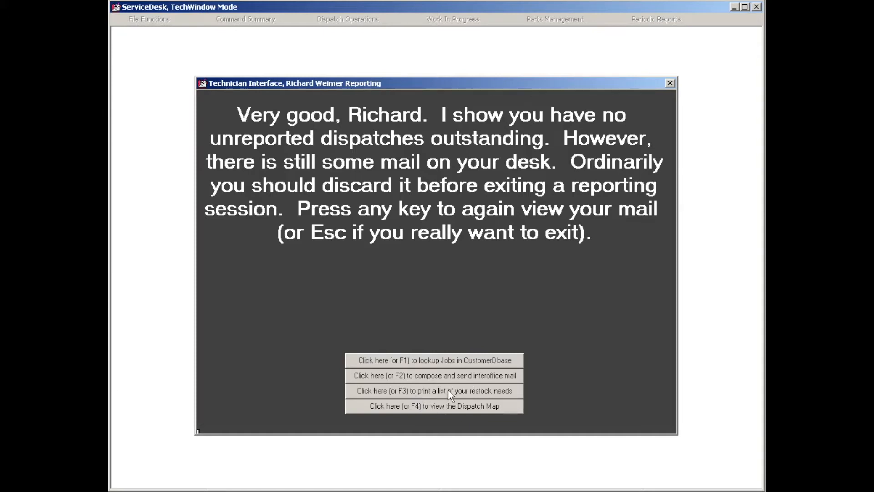
left_click(425, 409)
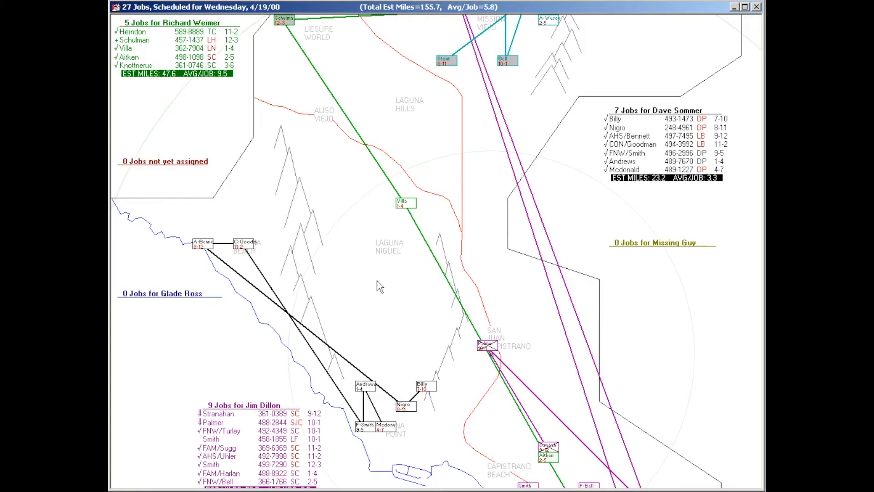
Browse other days on the Dispatch Map, leave the map, and exit the technician's reporting session without viewing the mail
key("Page_Down")
key("Page_Down")
key("Page_Up")
key("Page_Up")
key("Escape")
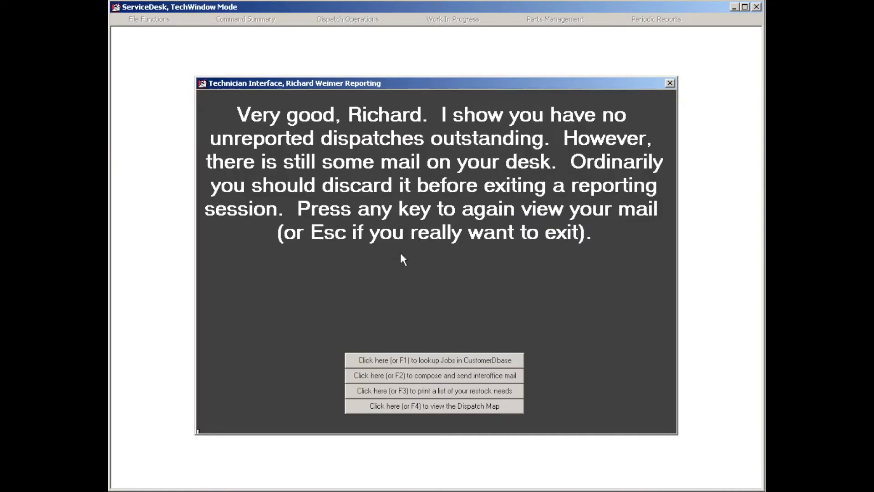
key("Escape")
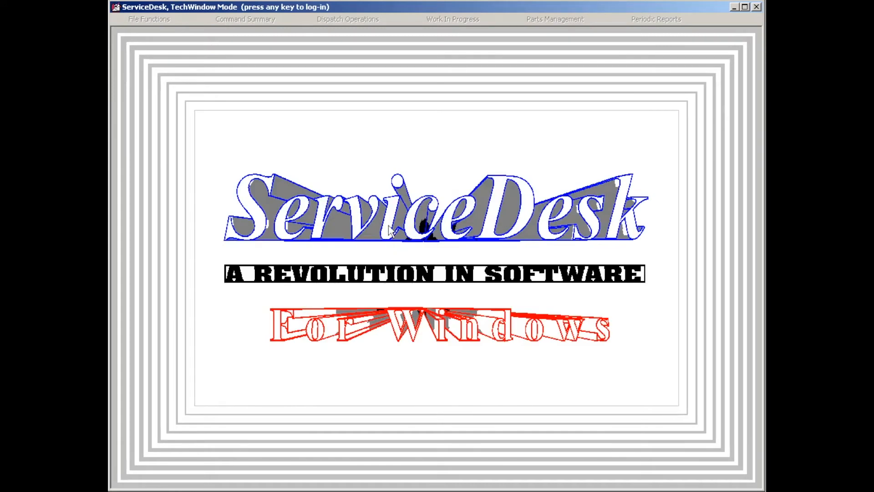
Leave TechWindow mode and return to the normal CallSheets by entering the manager/controller password
key("Escape")
key("Escape")
key("Escape")
left_click(336, 346)
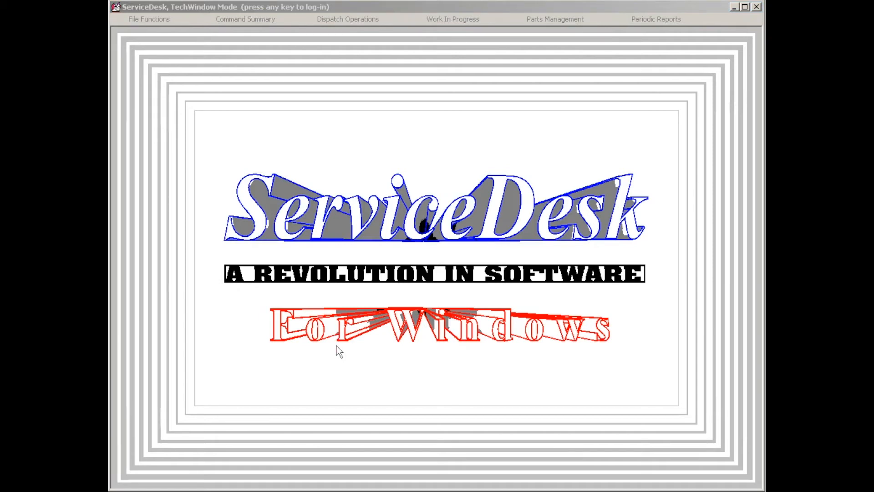
left_click(409, 8)
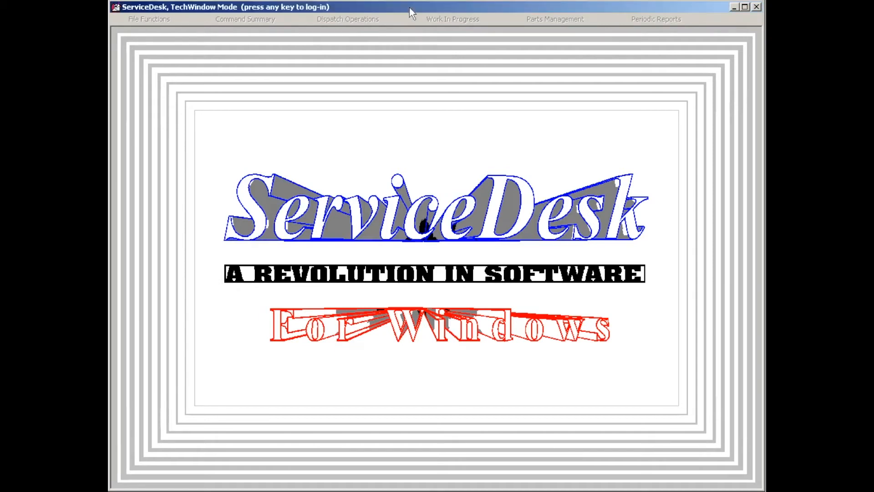
key("Return")
type("*****")
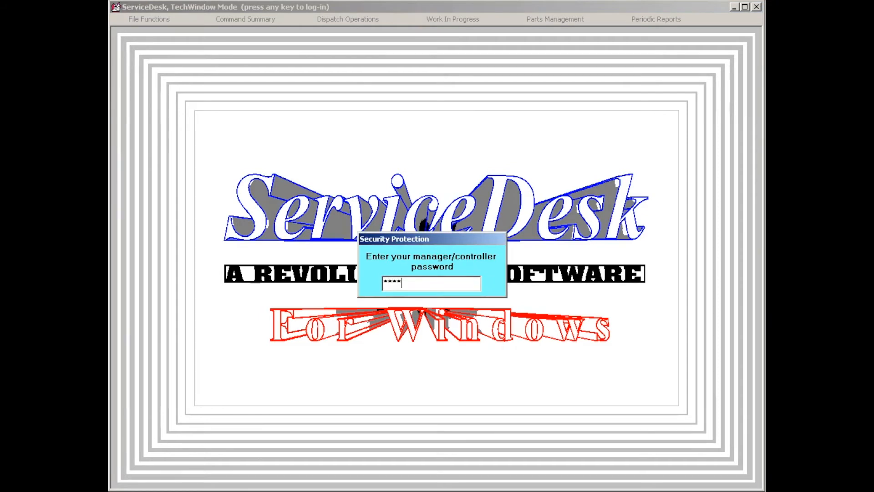
key("Return")
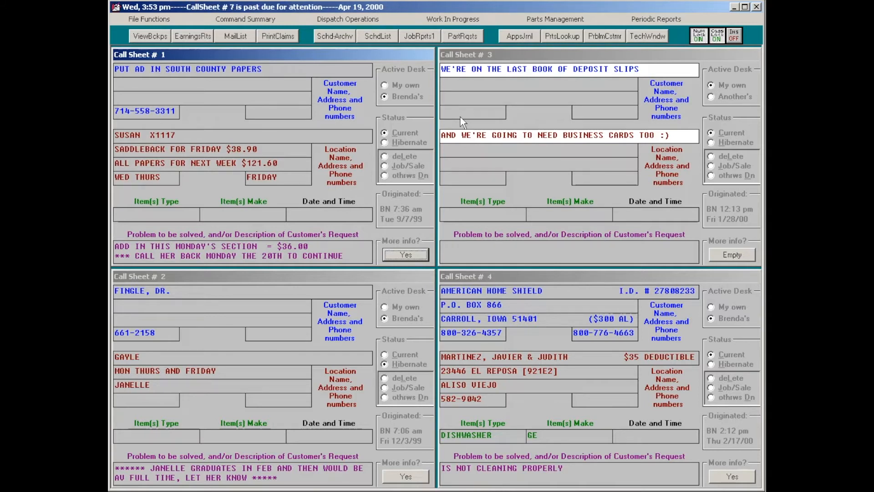
Bring up Post-dispatch Reporting and leave it without an invoice number, and examine the function-key commands for the JobReports forms
key("shift+F7")
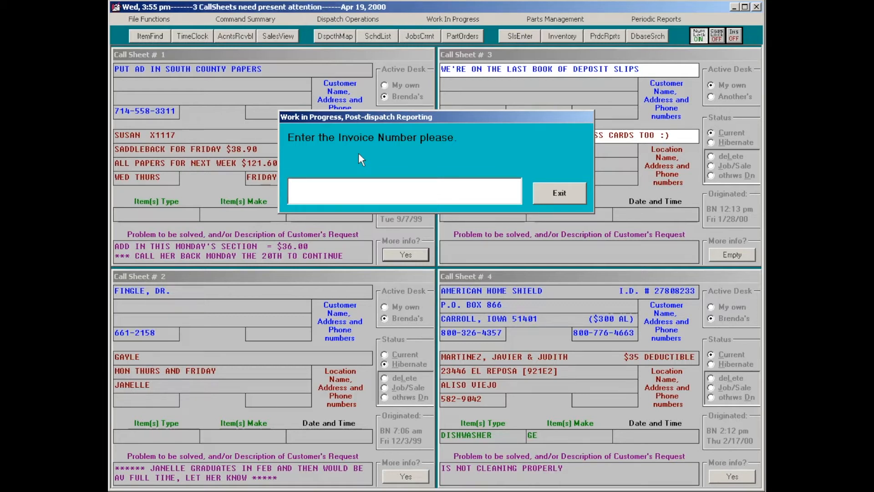
key("Escape")
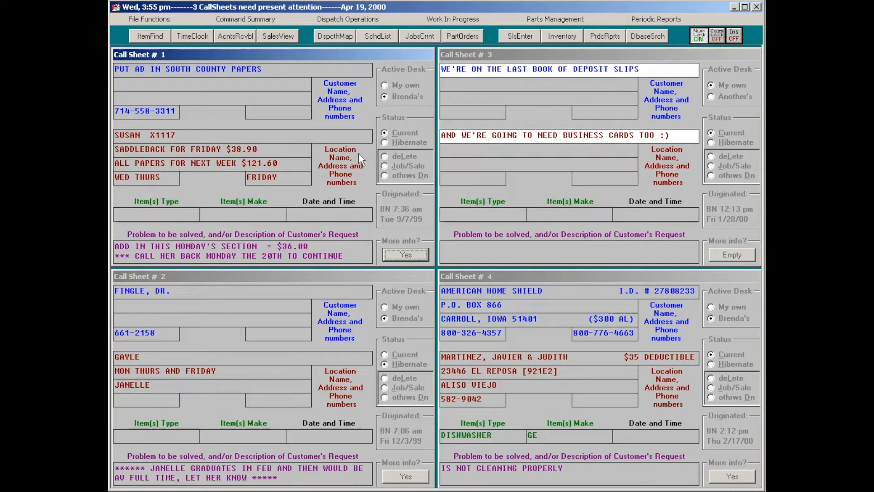
left_click(258, 22)
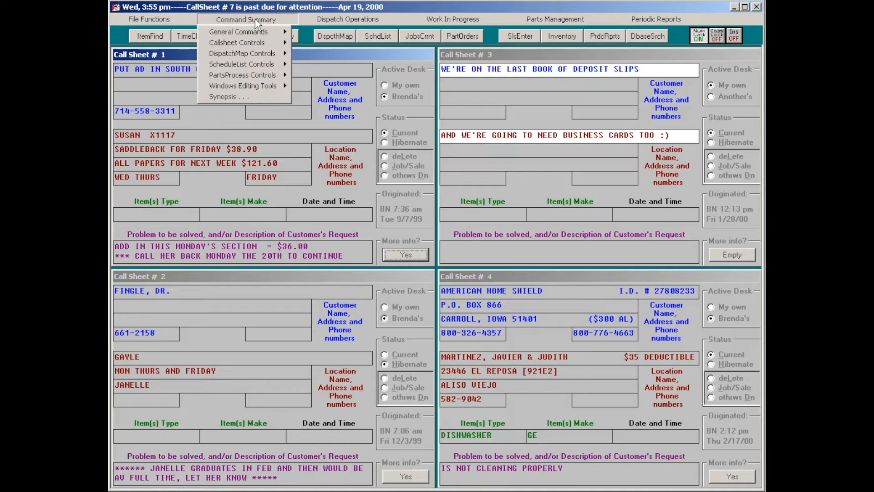
mouse_move(241, 31)
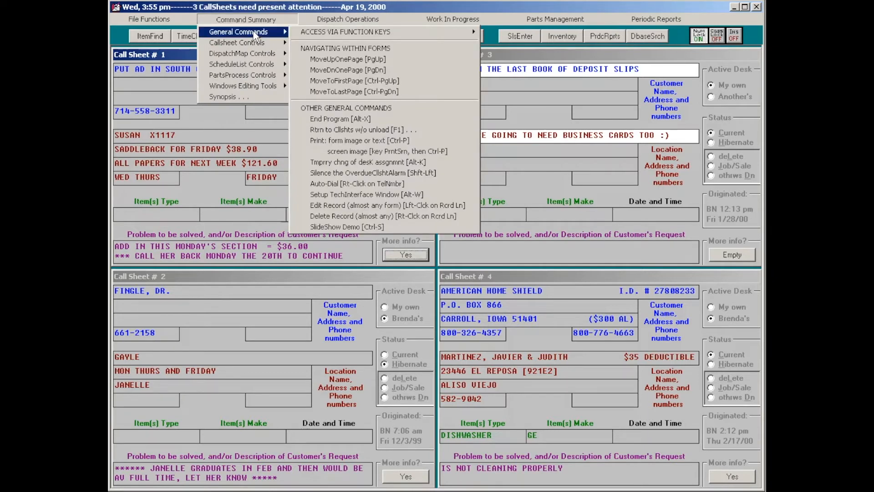
mouse_move(295, 33)
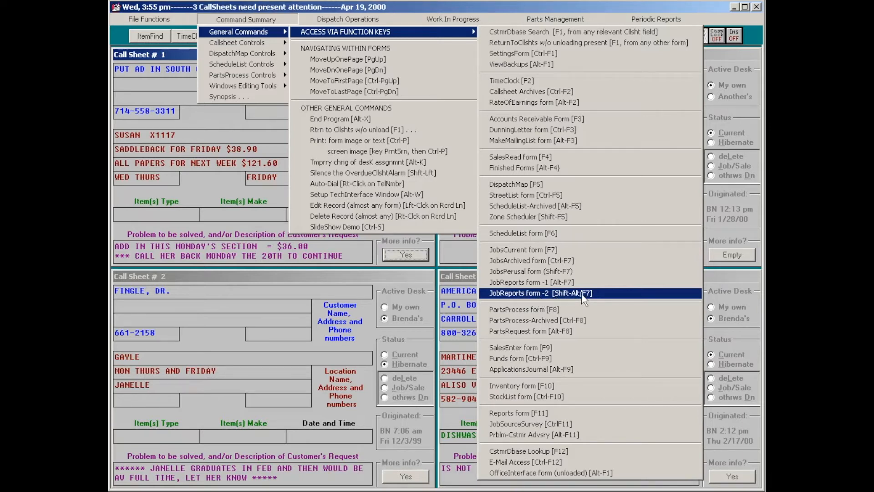
key("Escape")
key("Escape")
key("Escape")
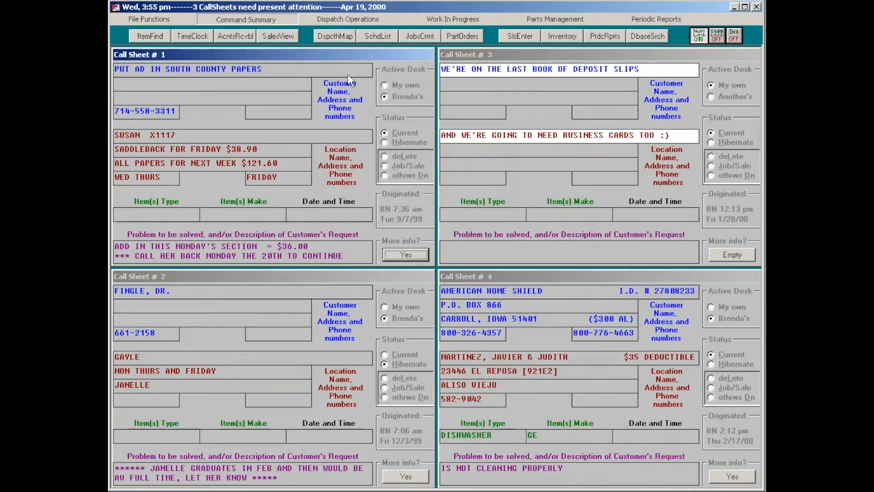
Bring up and cancel a blank Post-Action Report, and browse the current jobs to the Kenmore dryer job scheduled for 19 WED 1-4
key("alt+F7")
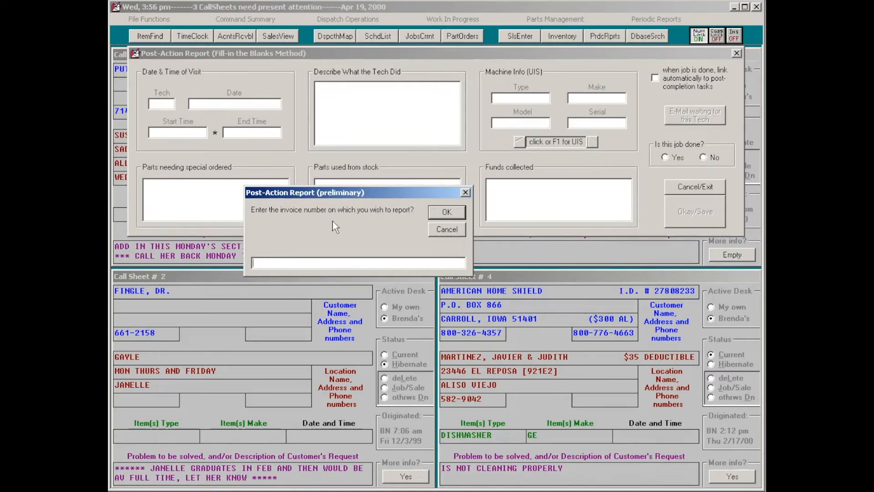
key("Escape")
key("Caps_Lock")
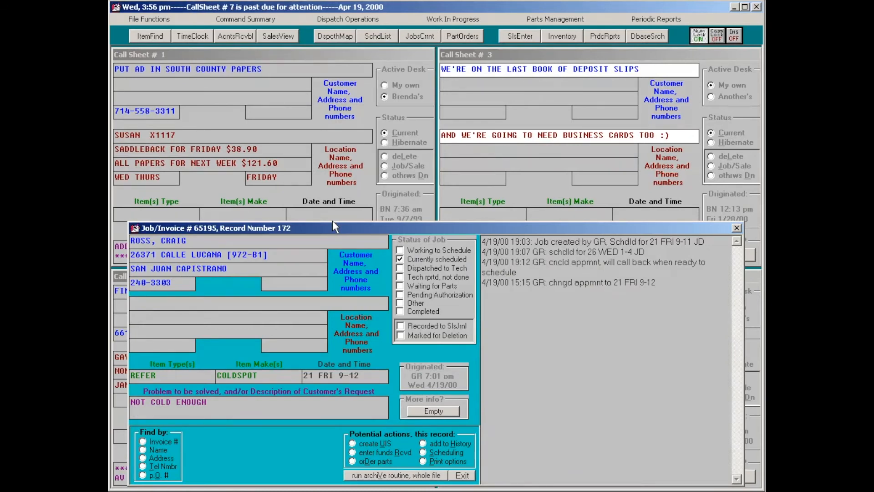
key("Page_Up")
key("Page_Up")
key("Page_Up")
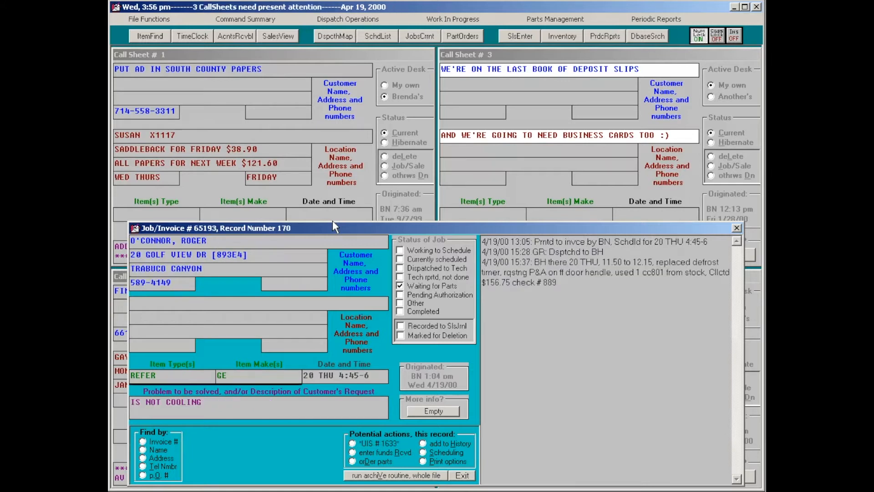
key("Page_Up")
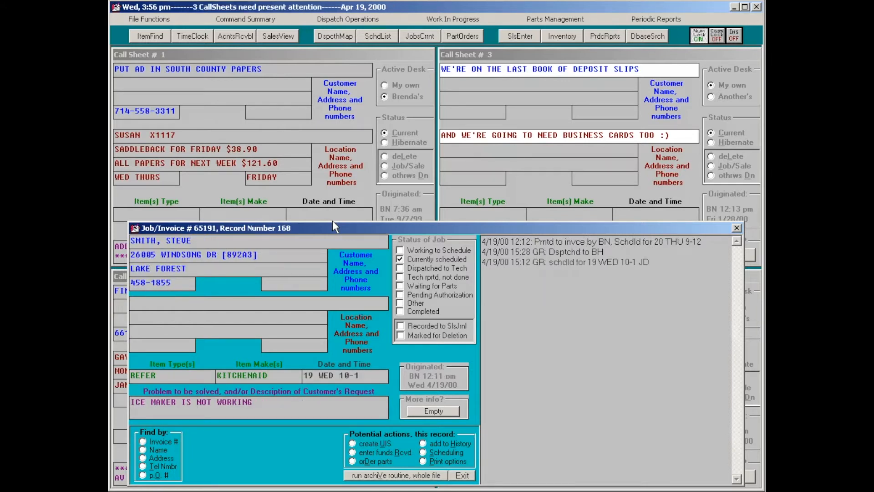
key("Page_Up")
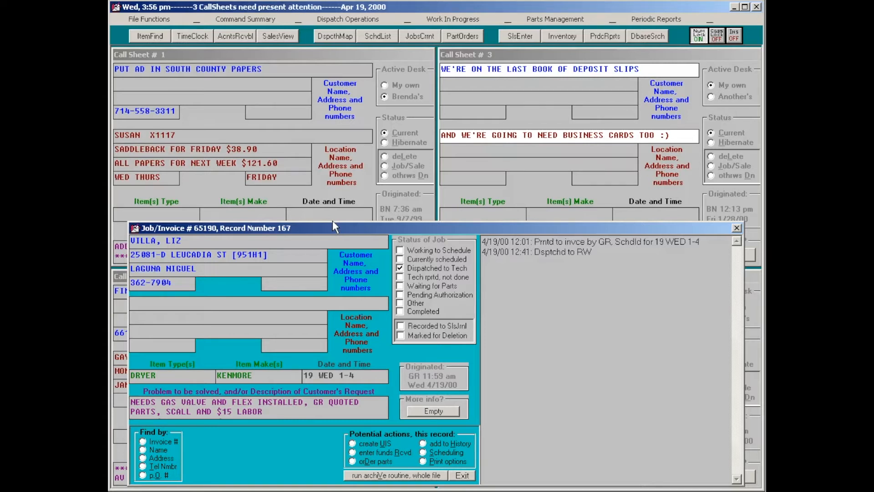
Start a fill-in-the-blanks Post-Action Report for RW's 19 WED 1-4 appointment, with start time 11.15 and end time 12.10
key("alt+F7")
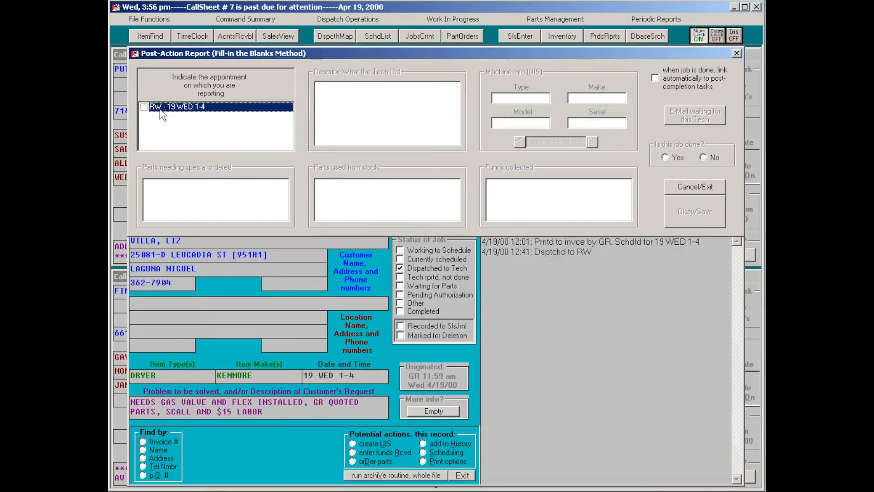
left_click(197, 111)
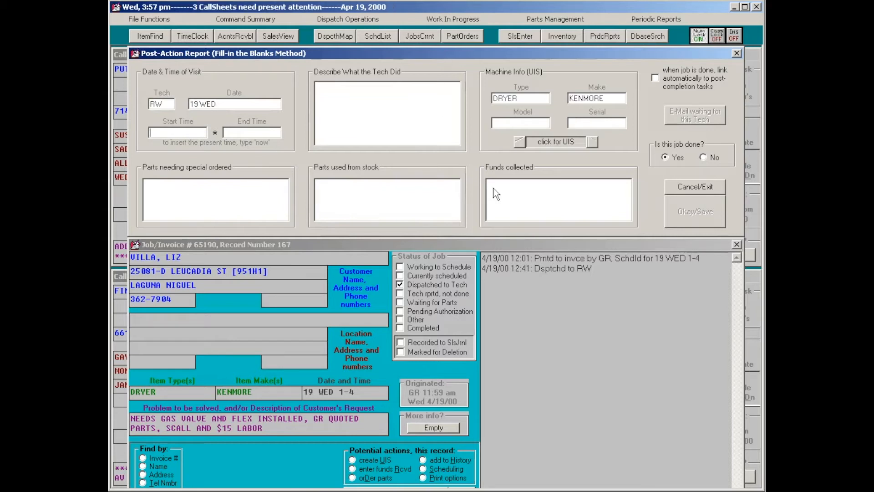
type("11.15")
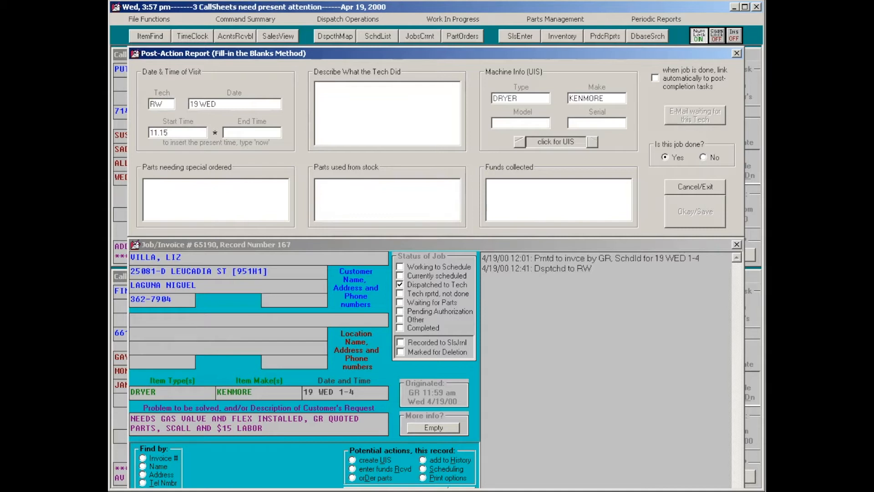
key("Tab")
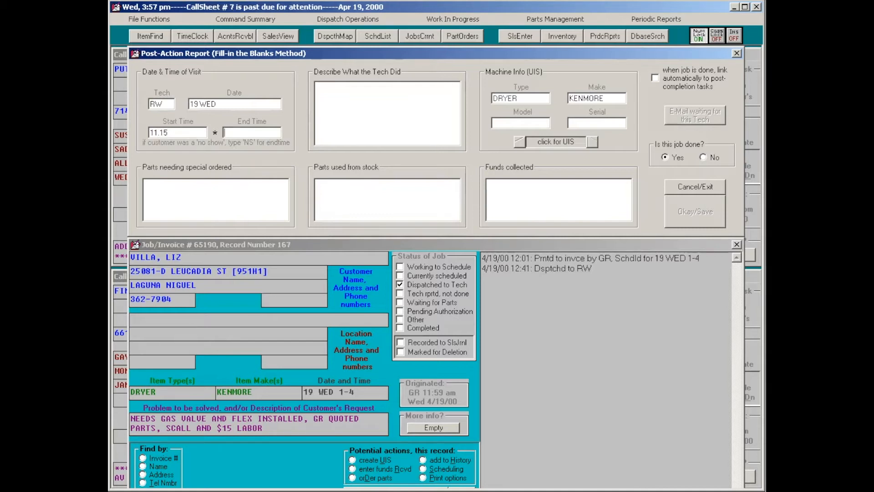
type("12.10")
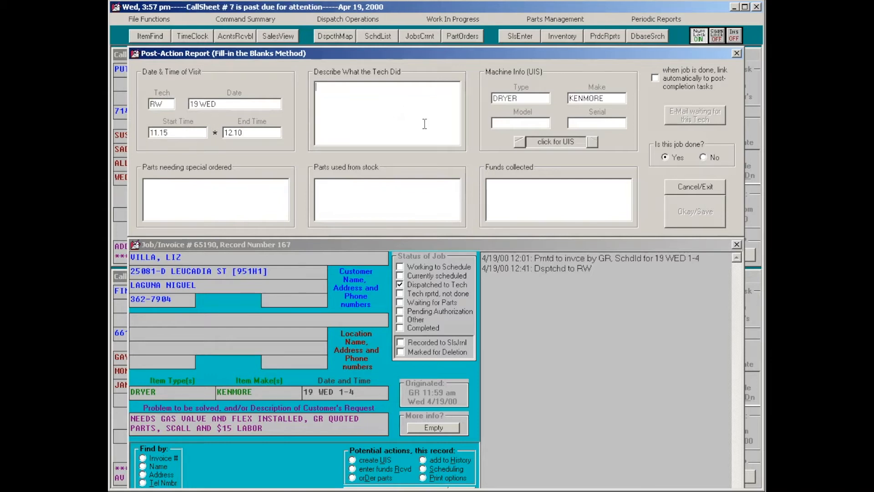
Describe what the tech did as "replaced gas valve coils"
type("rep")
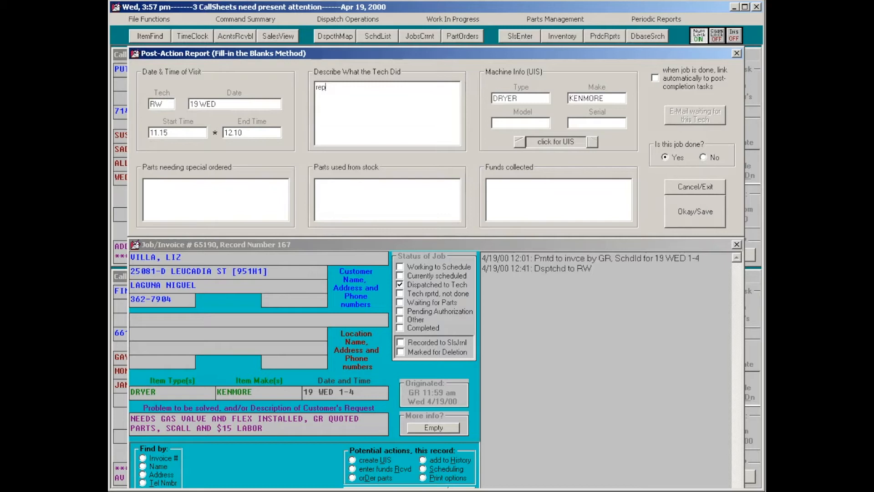
type("laced ")
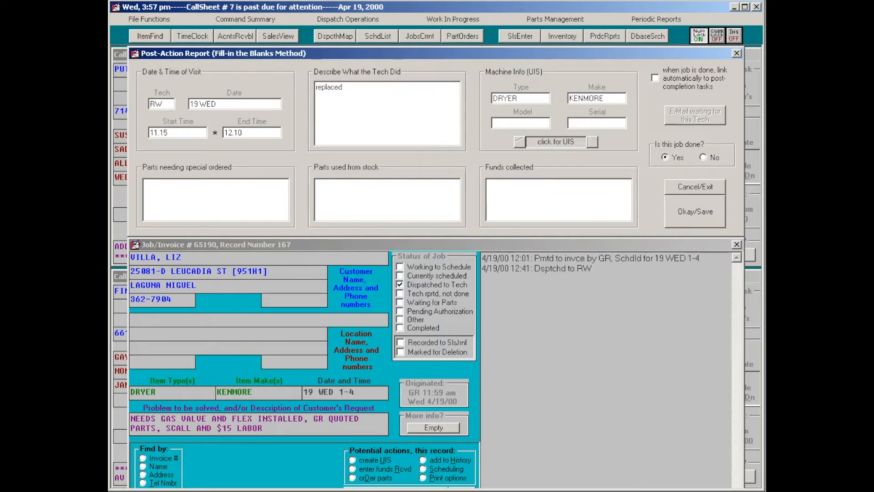
type("gas val")
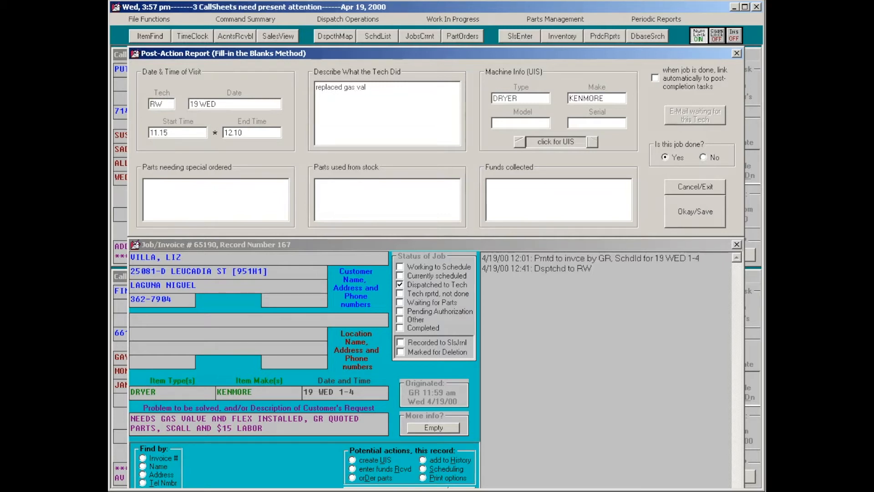
type("ve coil")
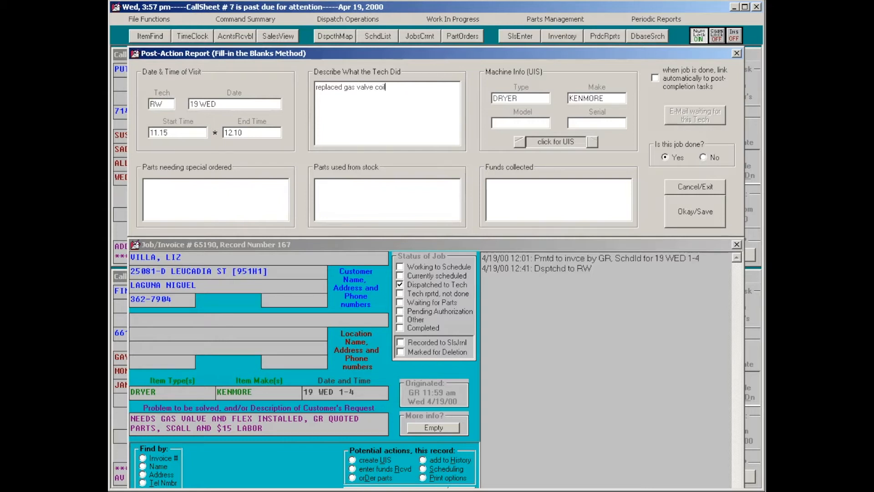
type("s")
Create a unit information entry for the Kenmore dryer with model 110.456456 and serial 131456456, and connect it to the job
double_click(530, 95)
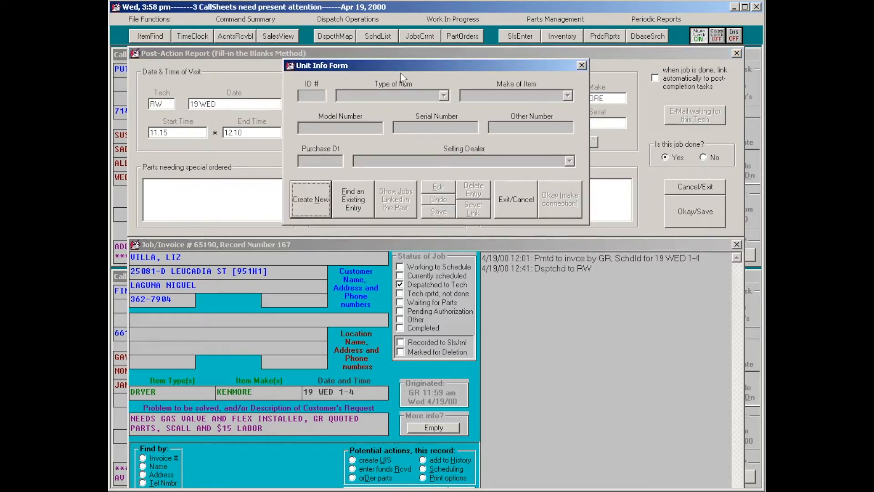
left_click(313, 201)
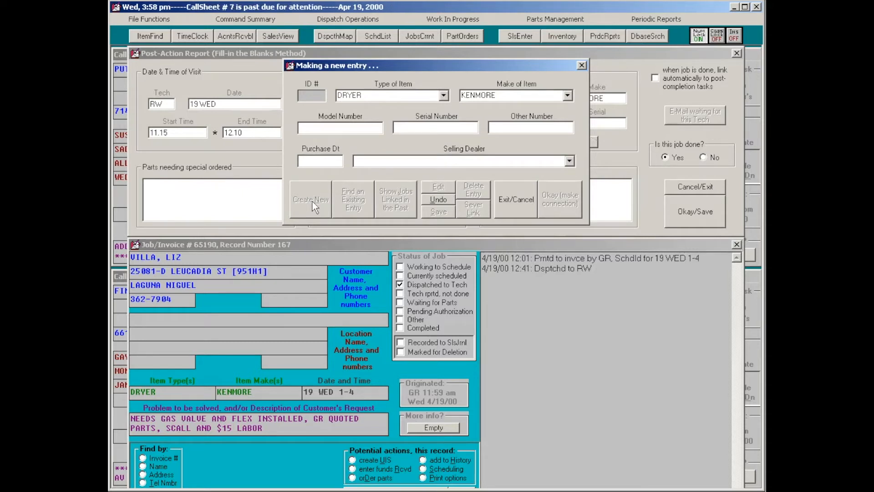
type("10")
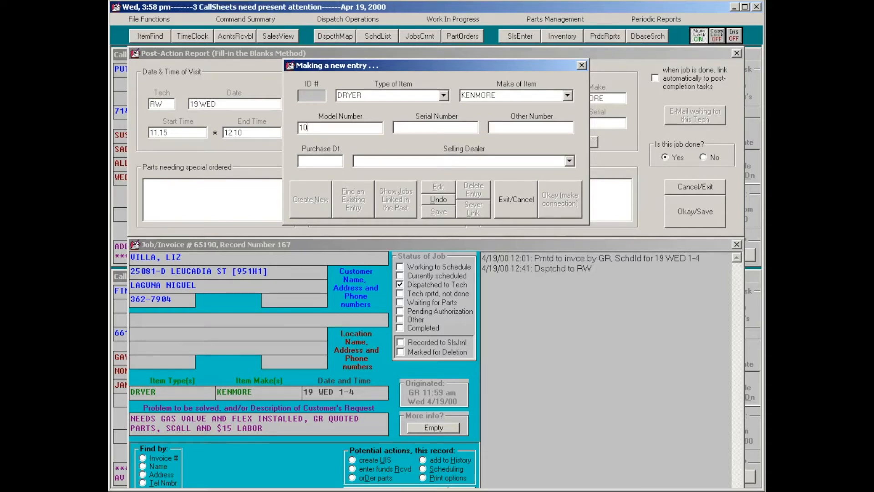
key("BackSpace")
type("10.")
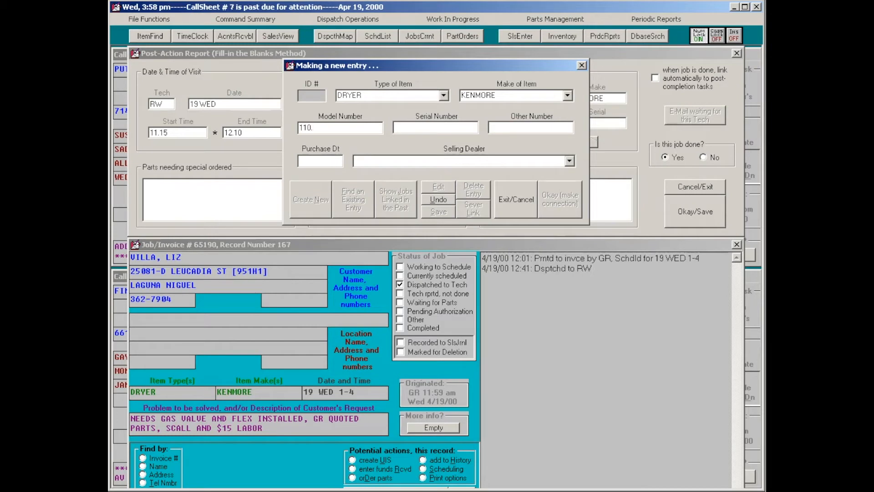
type("456456")
key("Tab")
type("131456456")
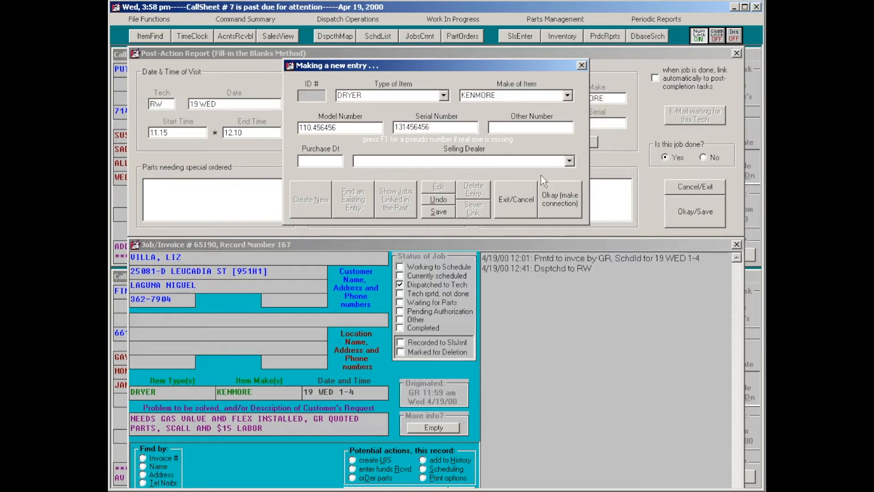
left_click(556, 205)
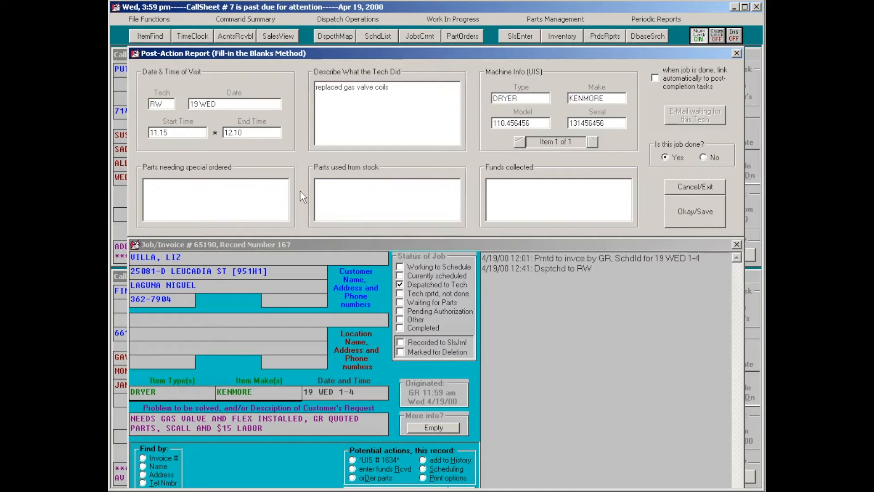
Add a special-order parts request for one timer knob with Tentative request status, and reopen the request for review
left_click(242, 209)
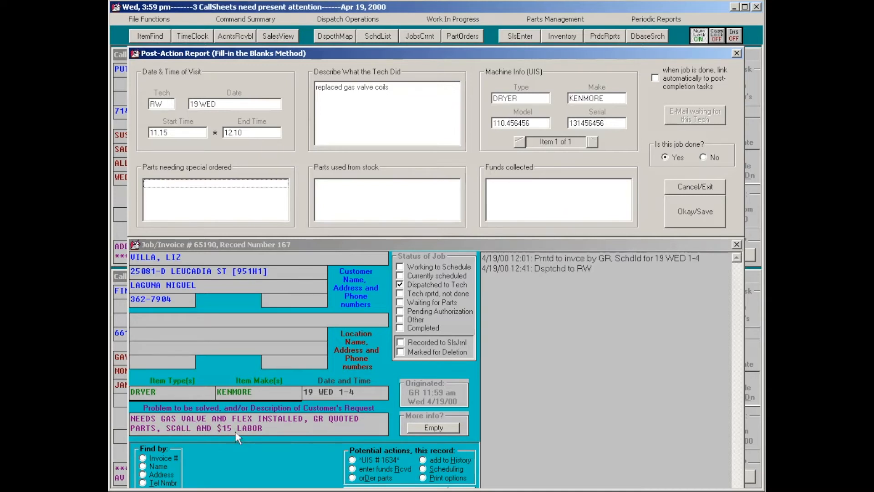
double_click(261, 202)
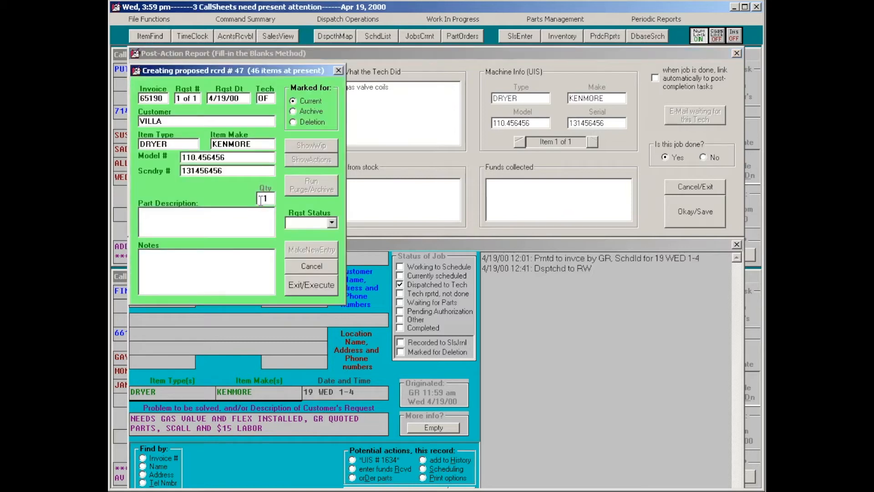
type("timer")
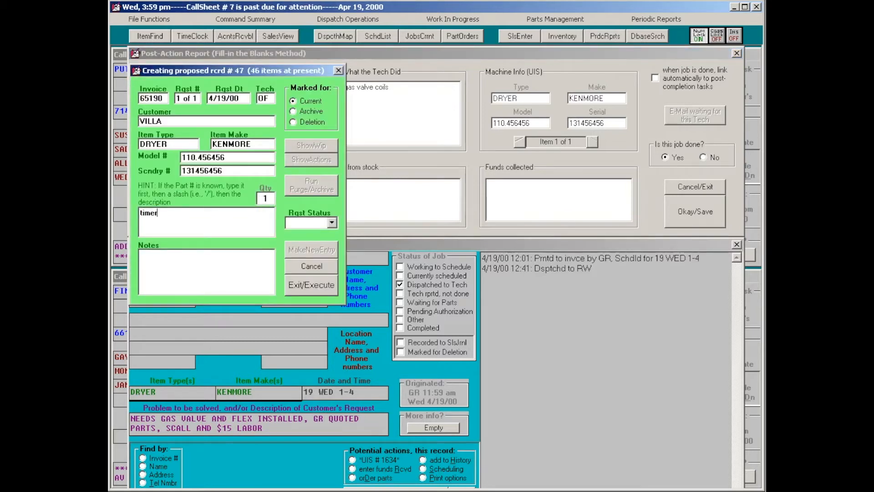
type(" knob")
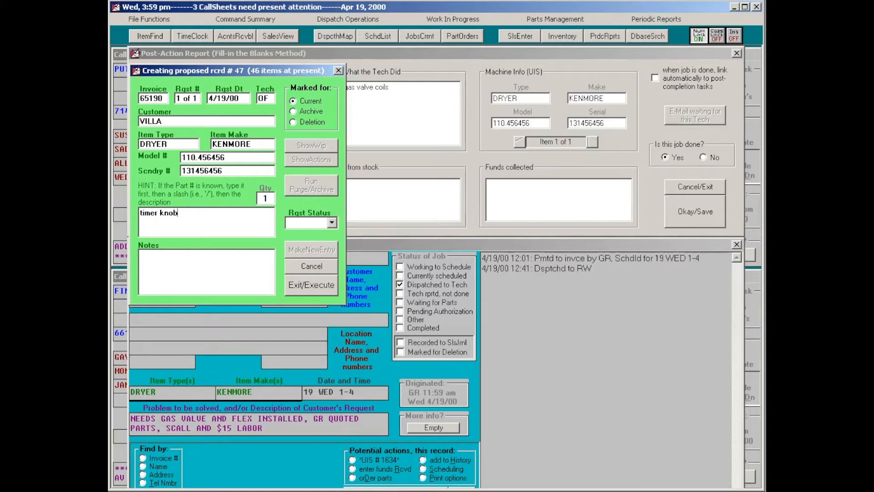
left_click(332, 223)
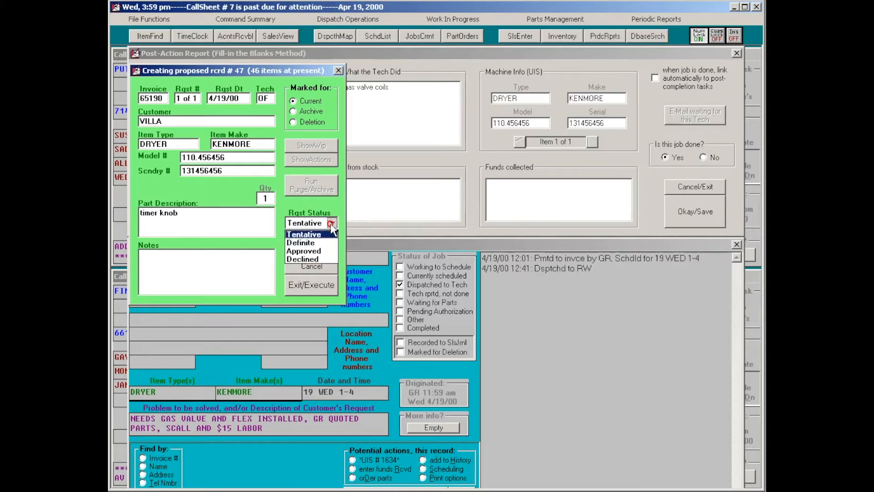
left_click(334, 234)
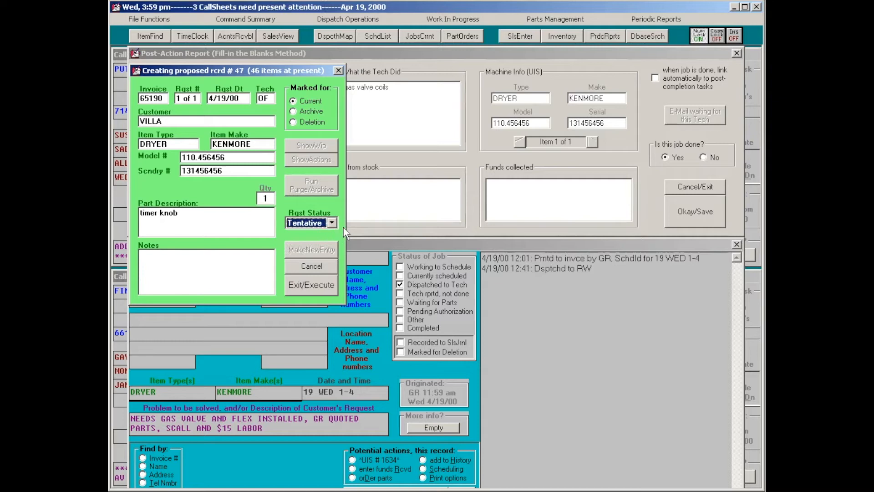
key("Return")
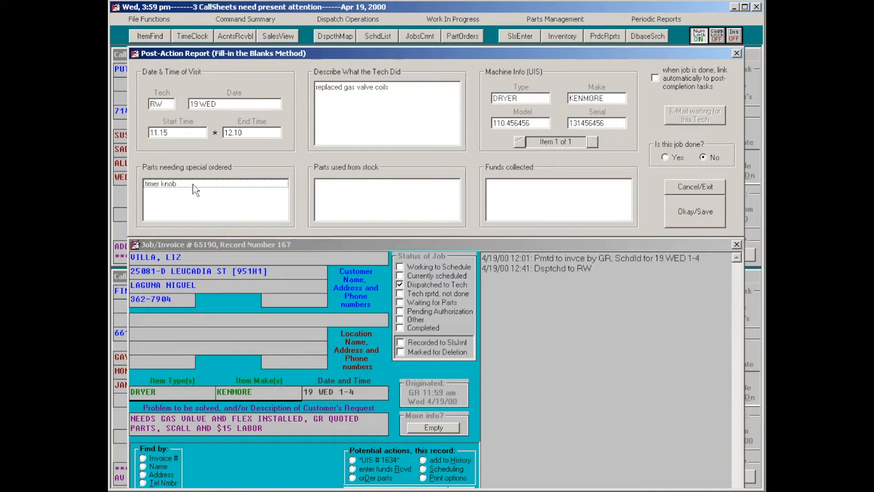
double_click(167, 184)
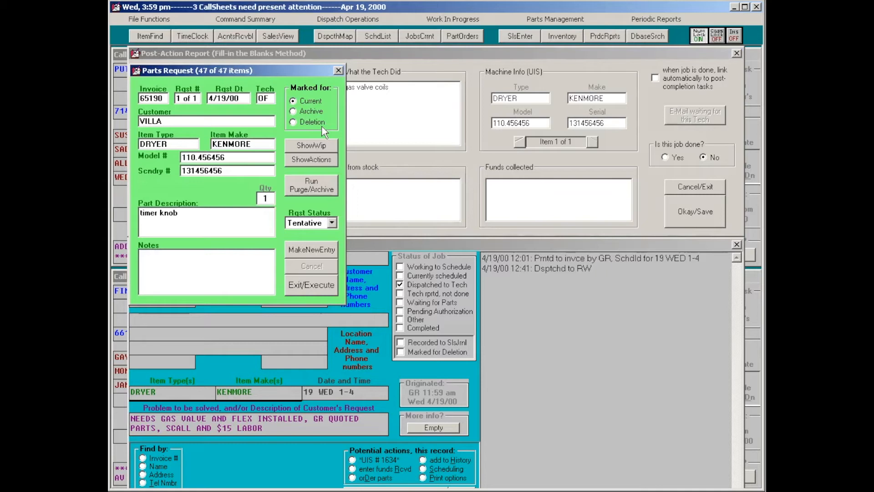
key("Escape")
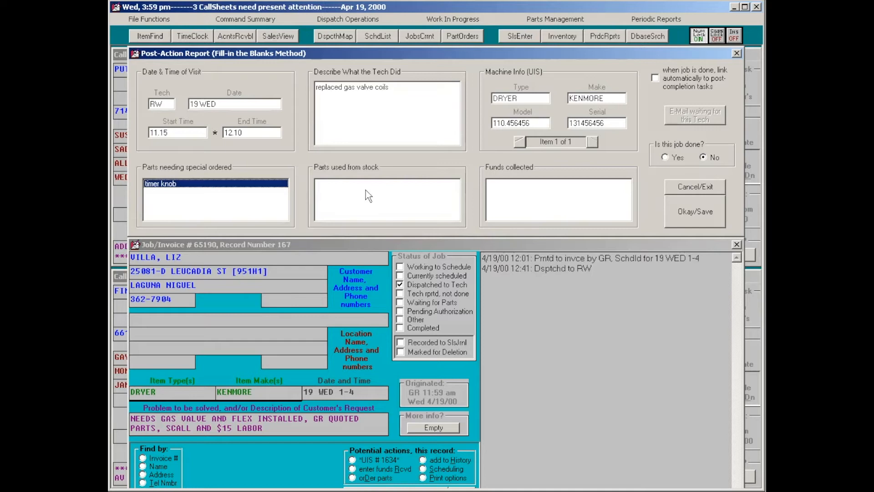
Record one K34929 GAS VALVE COIL KIT as a part used from stock
left_click(379, 196)
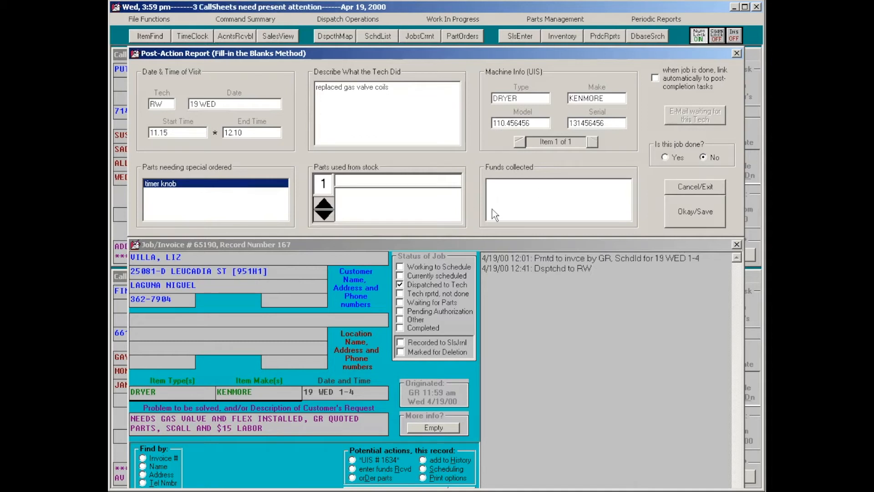
type("gas")
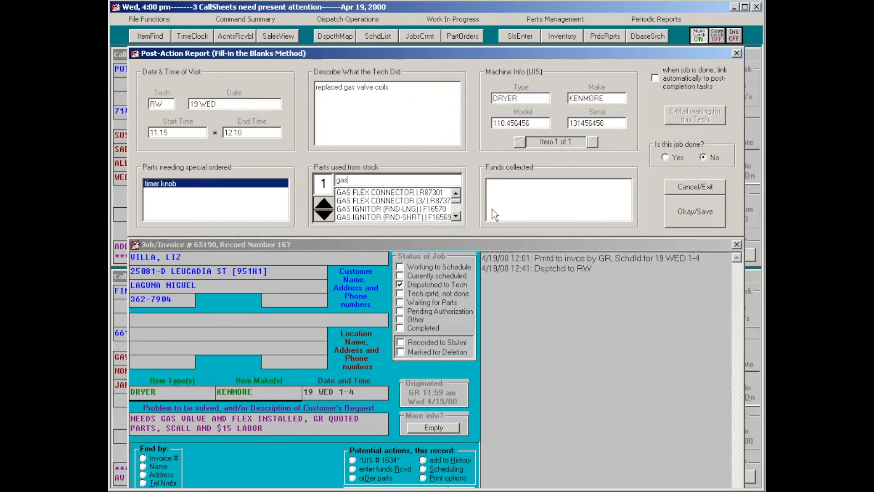
type(" val")
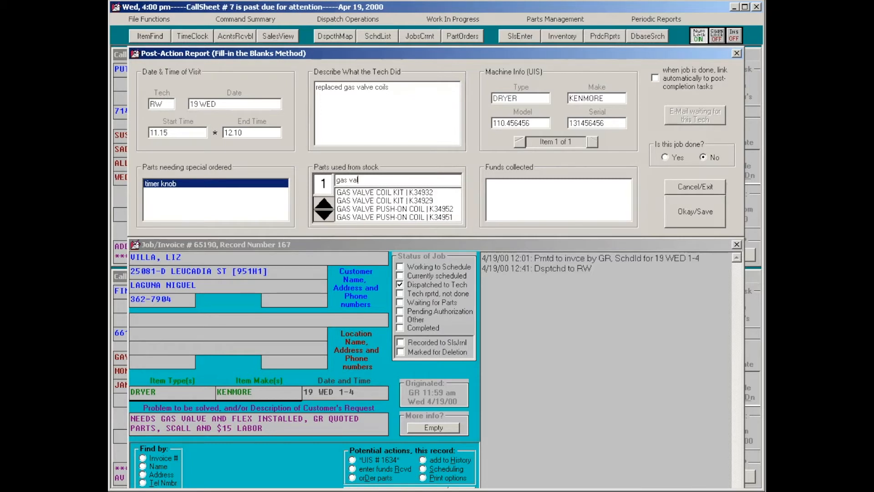
key("Down")
key("Down")
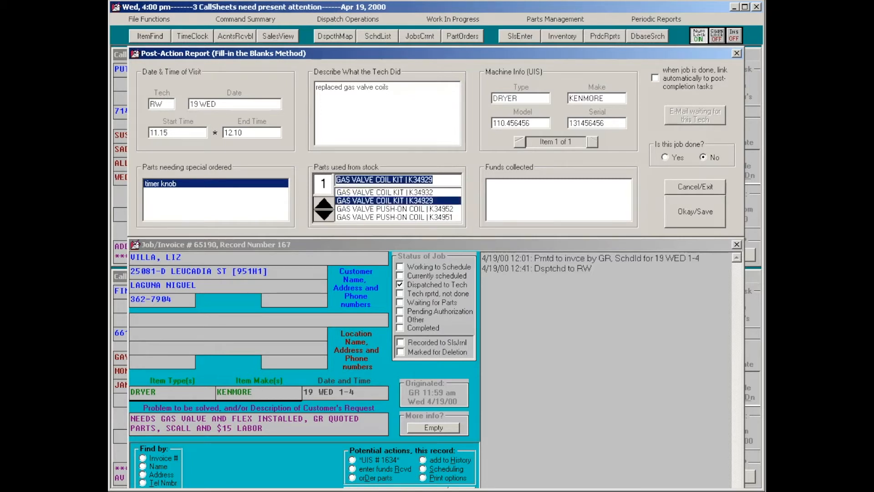
key("Return")
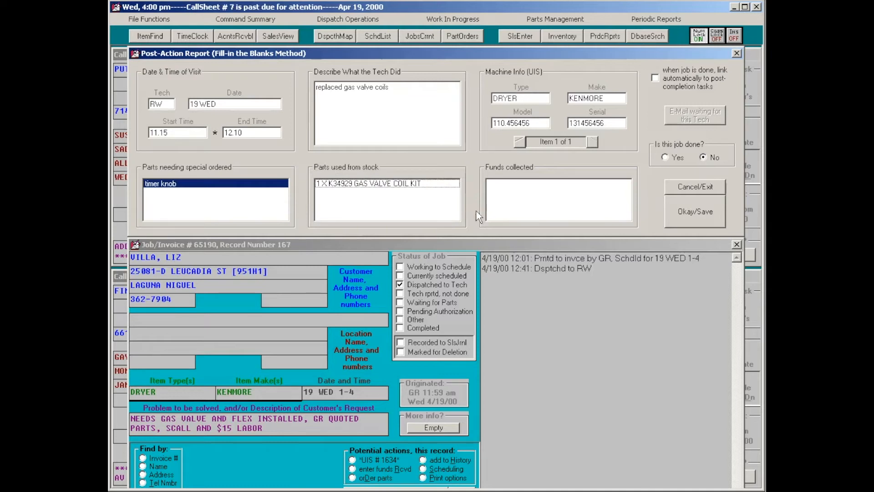
Extend the description of what the tech did to read "replaced gas valve coils, installed flex"
left_click(424, 89)
type(", flex")
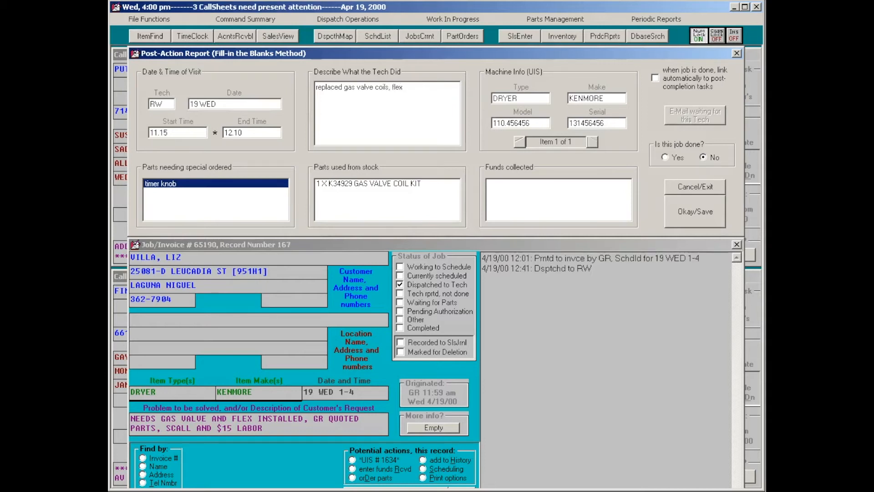
key("BackSpace")
key("BackSpace")
key("BackSpace")
key("BackSpace")
type("ins")
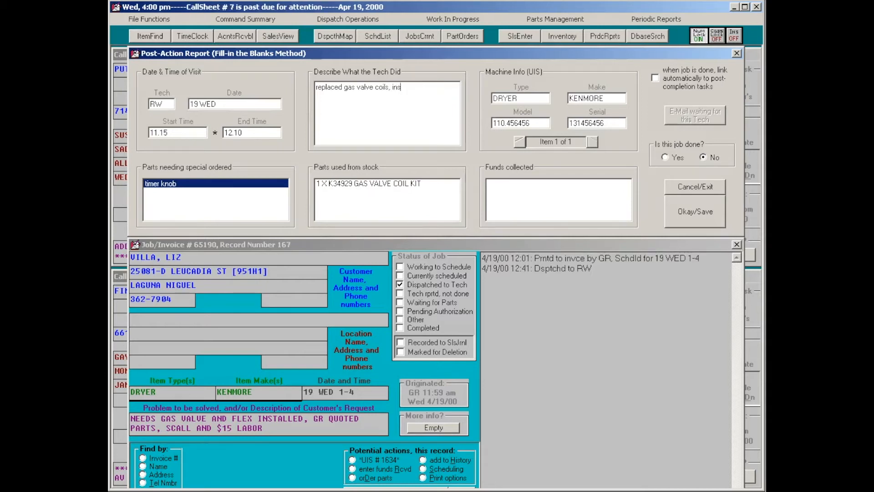
type("talled flex")
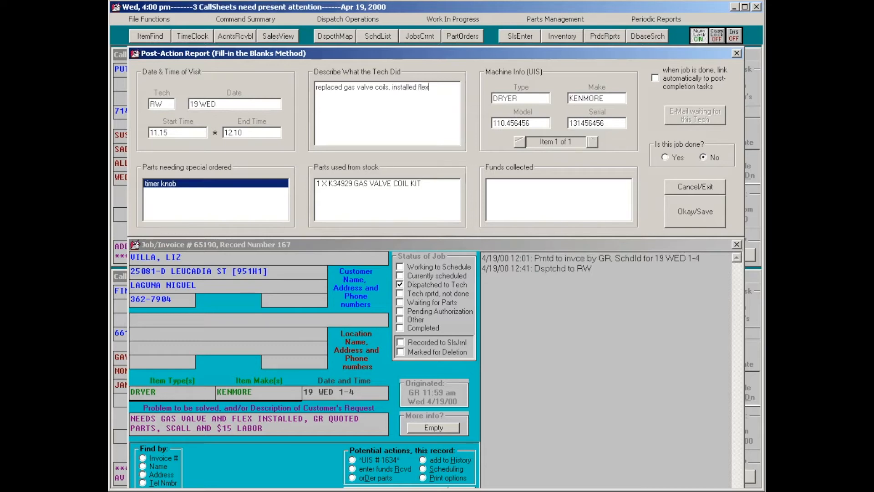
Record one R87375 GAS FLEX CONNECTOR (3/ as another part used from stock
left_click(420, 193)
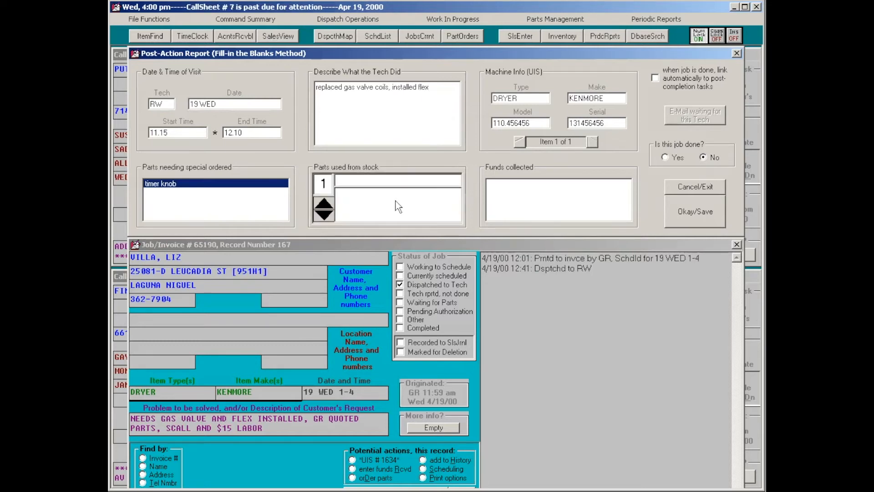
type("gas f")
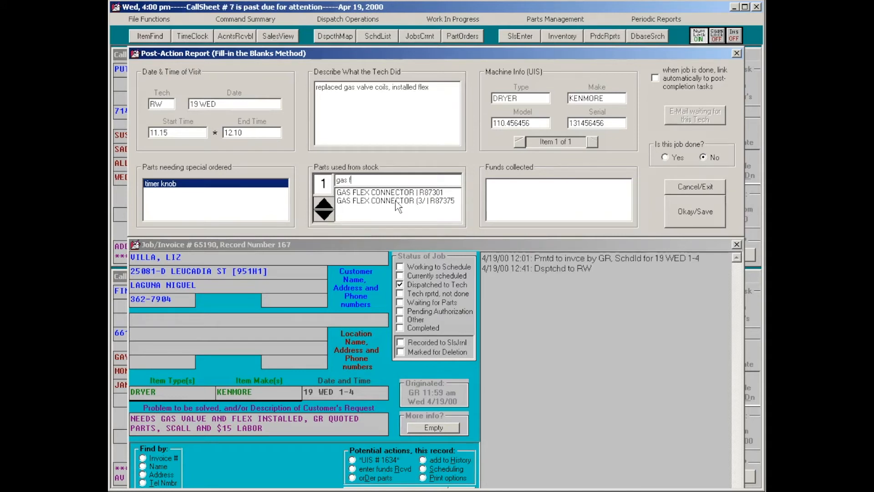
key("Down")
double_click(396, 201)
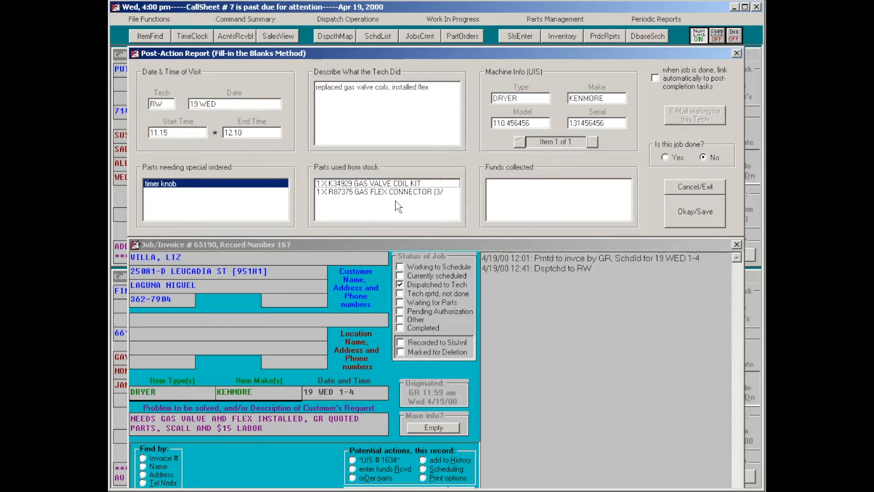
Enter the funds collected on the visit as Check # 45678 for 155.18
left_click(542, 201)
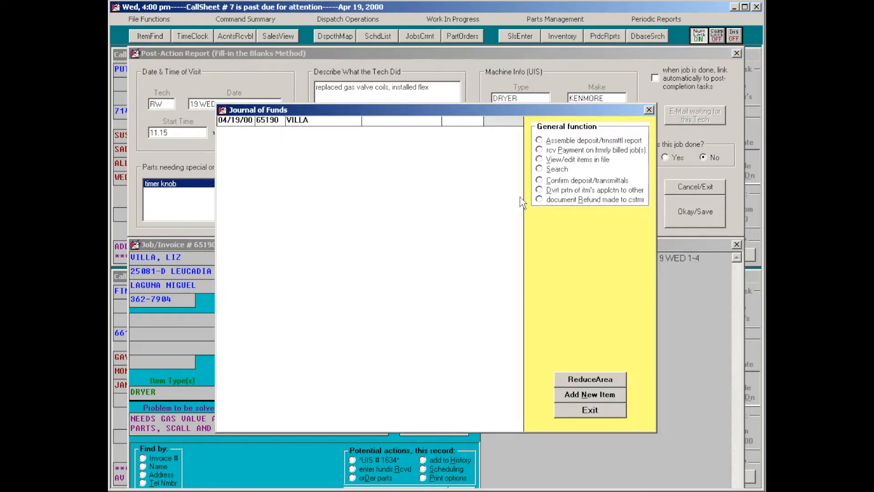
type("Check # 45678 ")
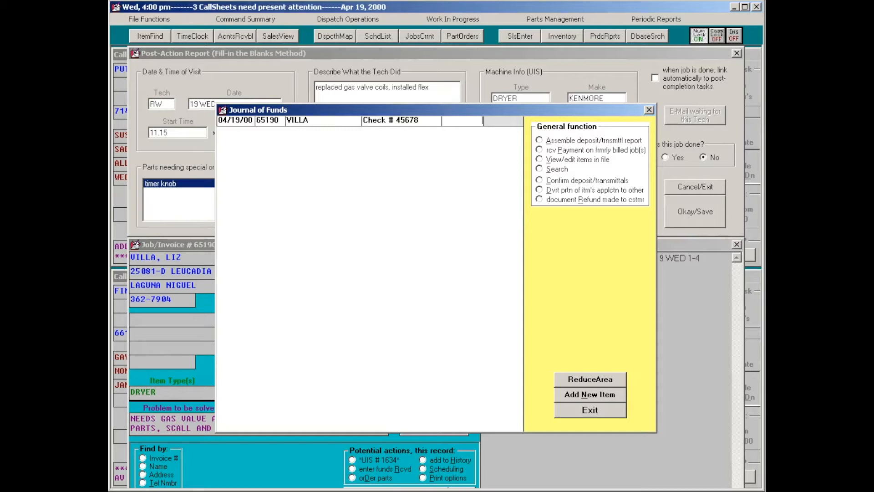
type("155.18")
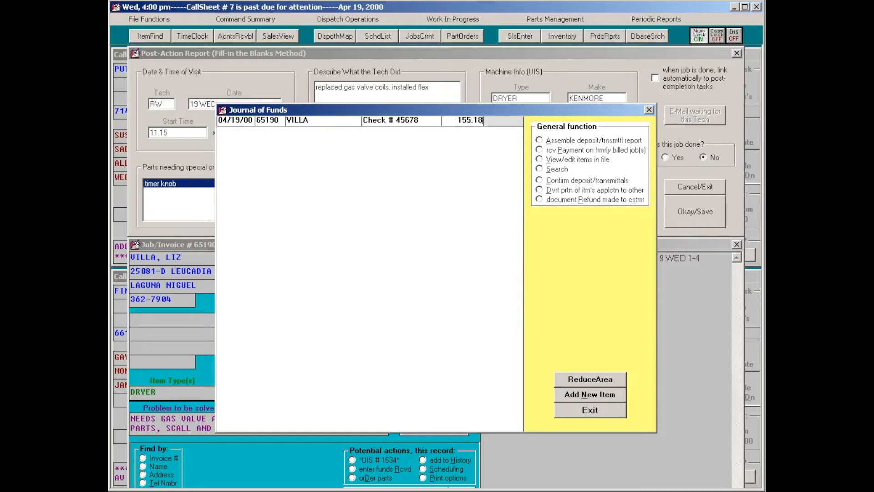
key("Return")
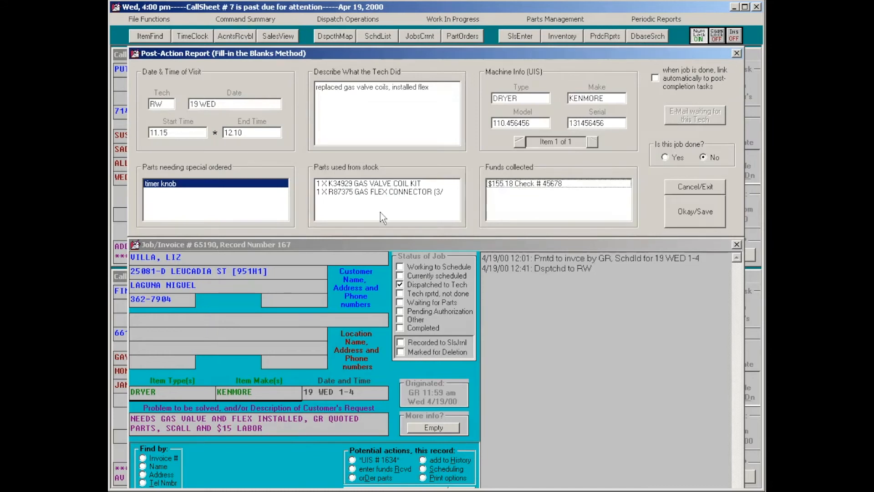
Reopen the collected check in the Journal of Funds, bring up its delete and write-off choices, and leave without choosing any
double_click(516, 183)
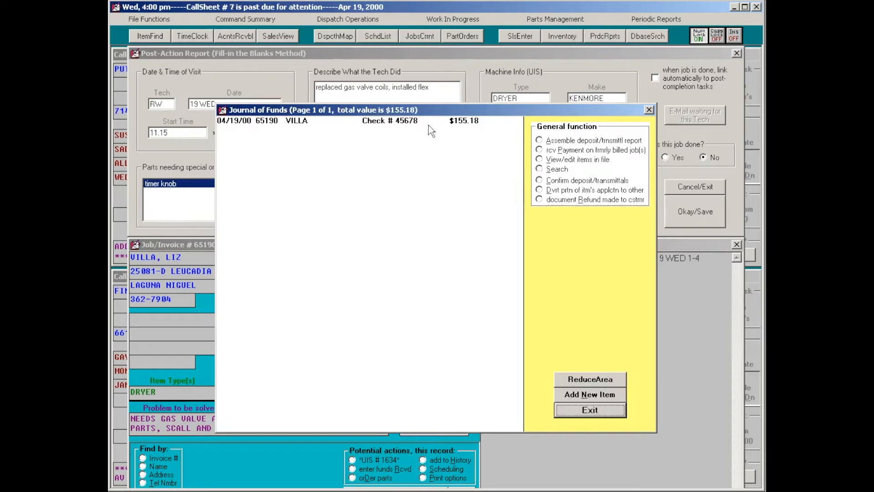
left_click(409, 122)
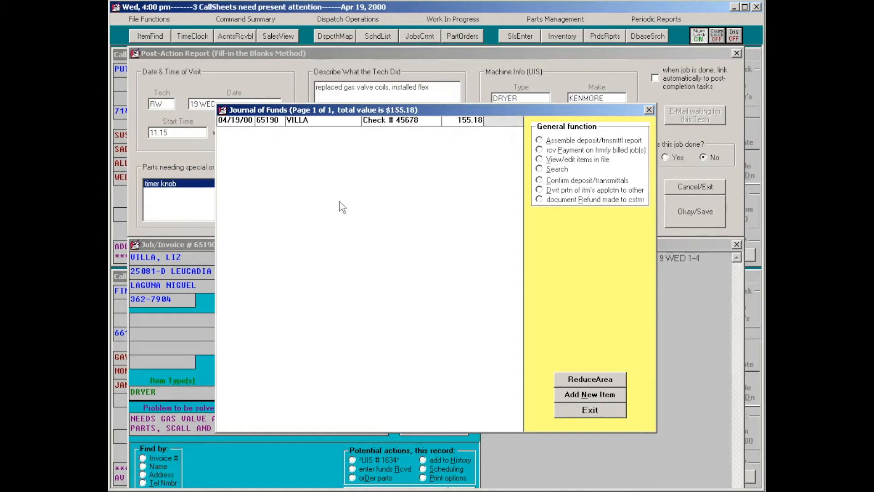
left_click(404, 122)
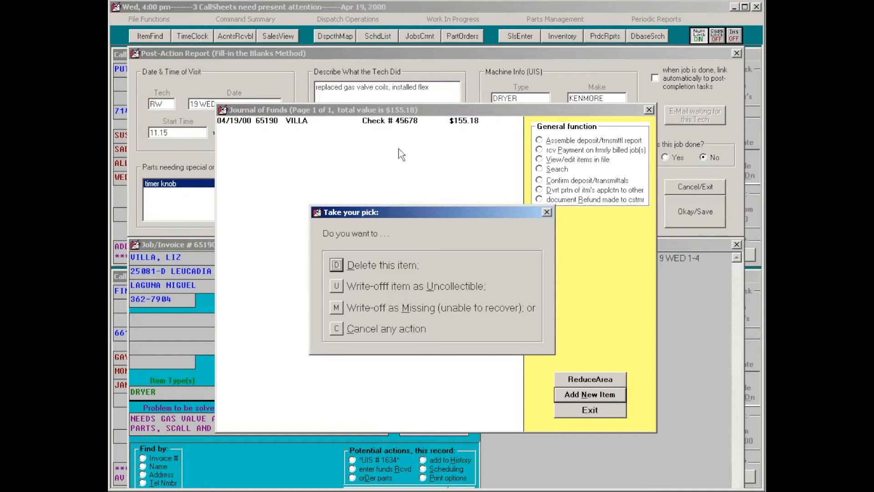
key("Return")
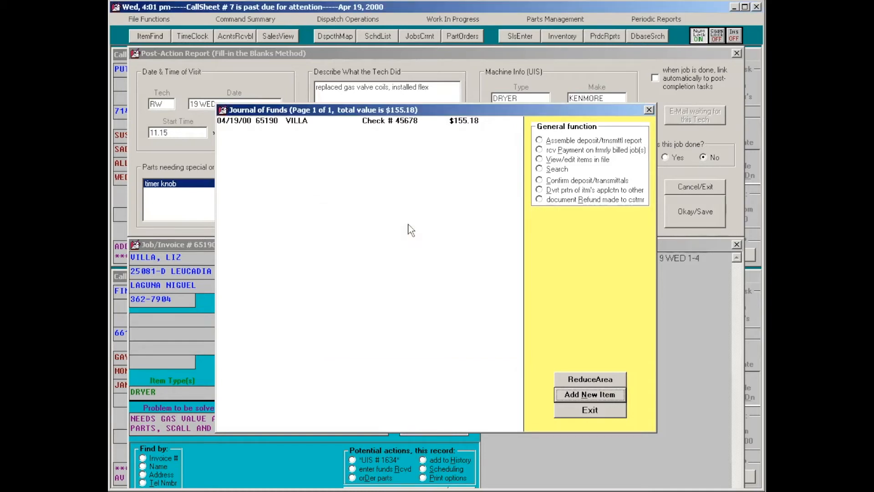
key("Escape")
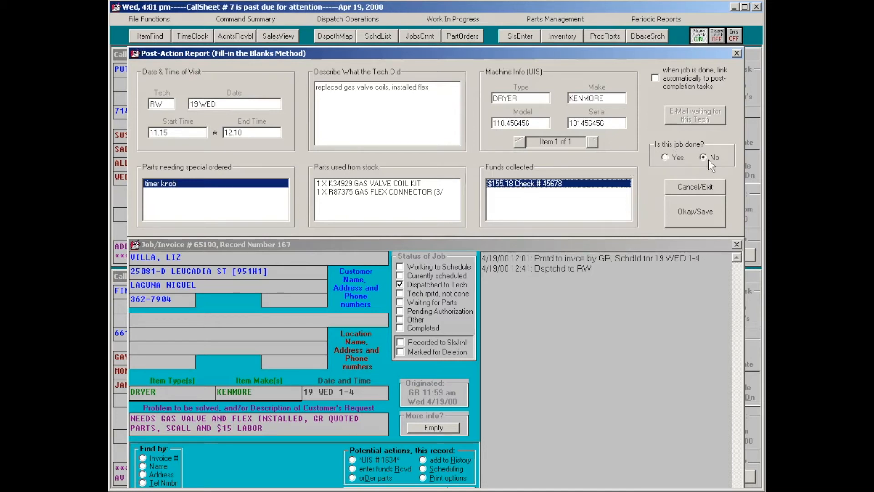
Save the filled-in Post-Action Report to the dryer job
left_click(679, 218)
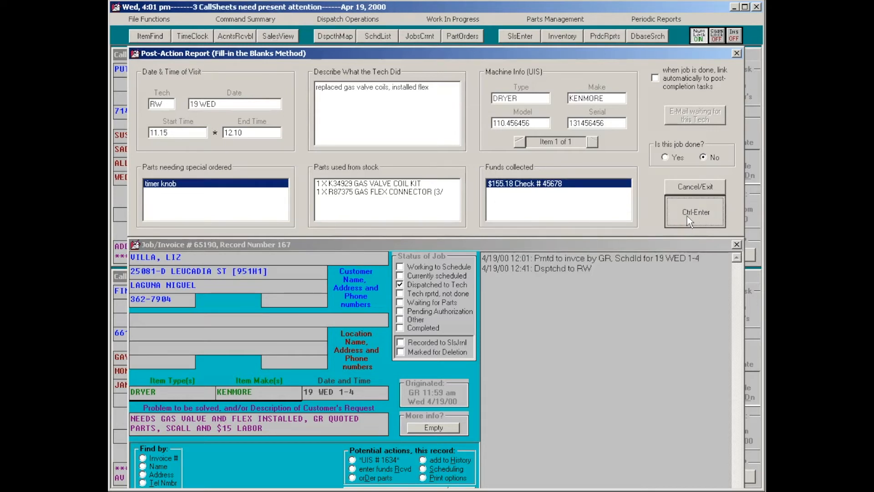
left_click(701, 214)
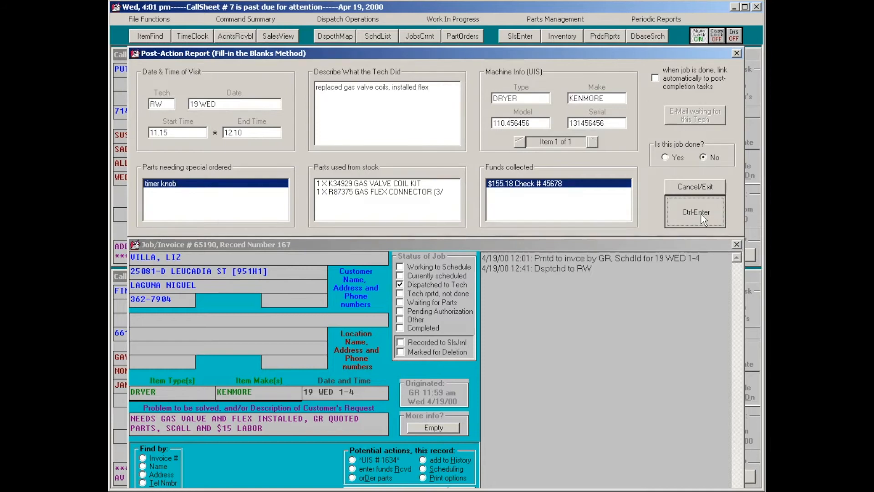
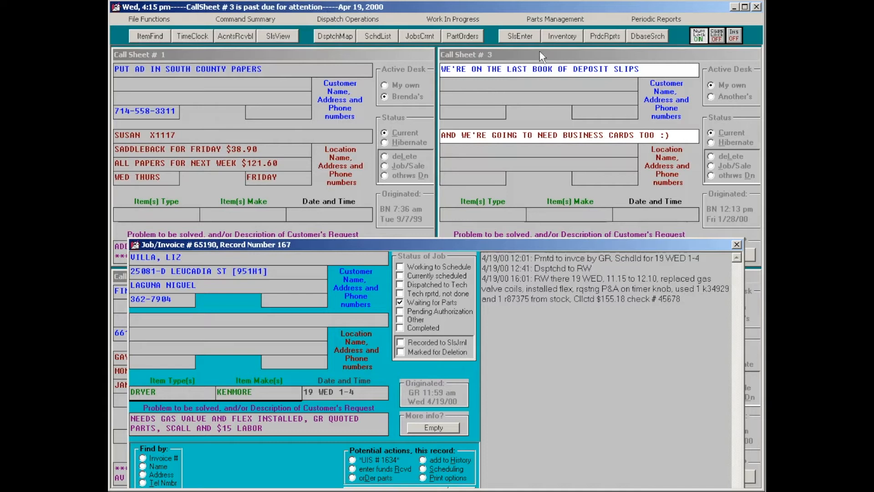
List the parts that need restocking on the RW truck through inventory control's review-needs-and-disburse transfer
left_click(564, 36)
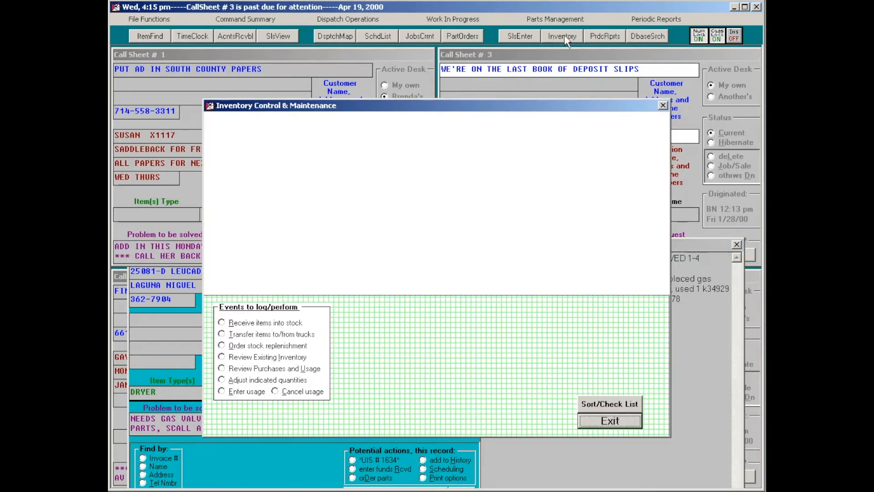
key("Caps_Lock")
left_click(256, 336)
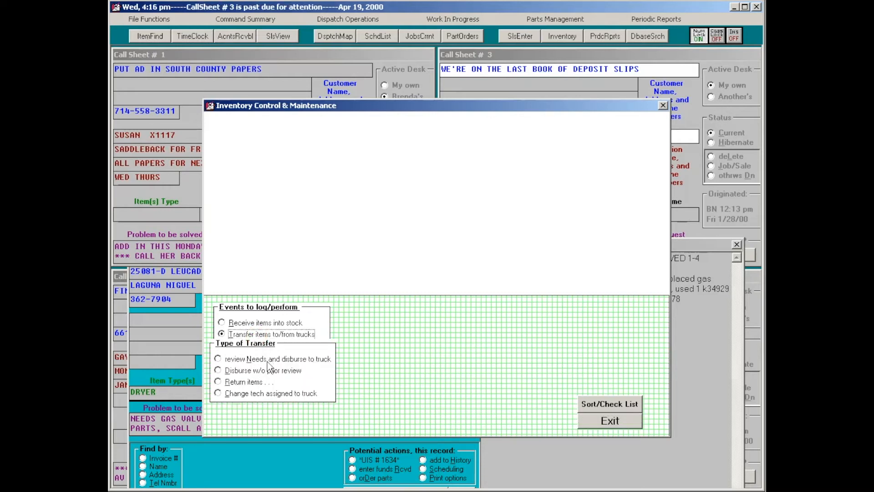
left_click(282, 360)
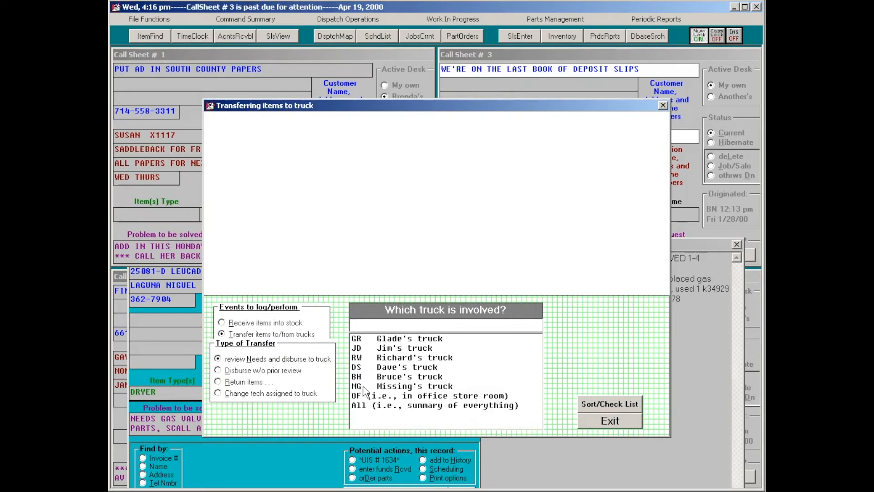
double_click(360, 358)
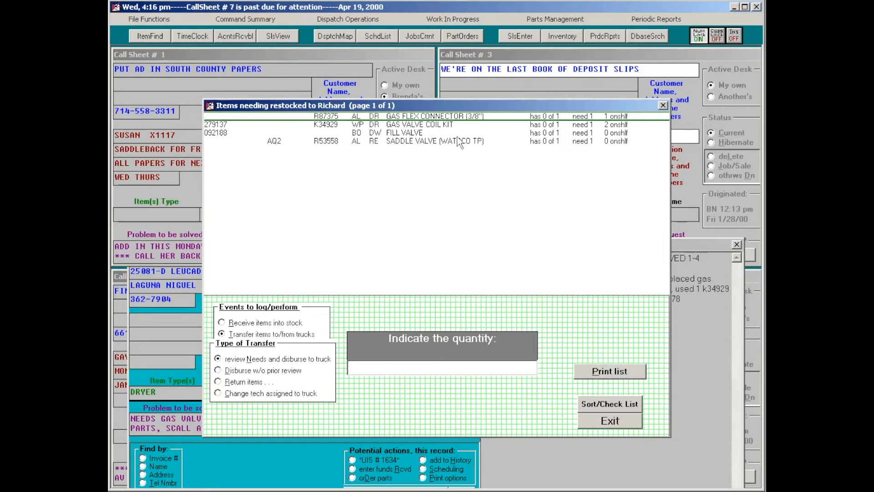
Mark one R87375 gas flex connector and one K34929 gas valve coil kit for transfer, then discard the entries and leave inventory control
type("1")
key("Return")
type("1")
key("Return")
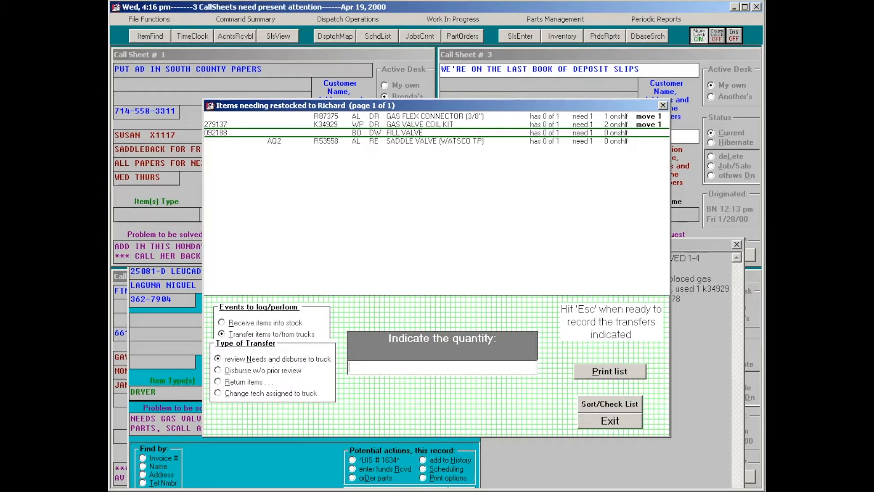
key("Escape")
key("Escape")
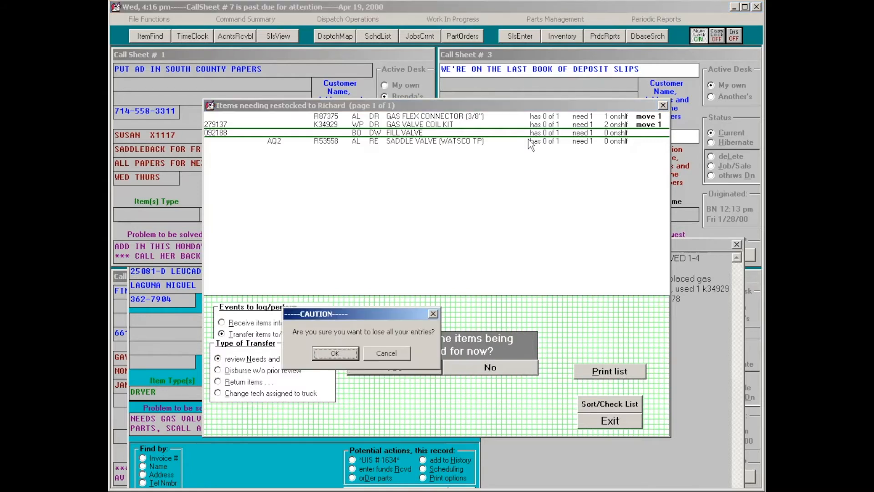
key("Return")
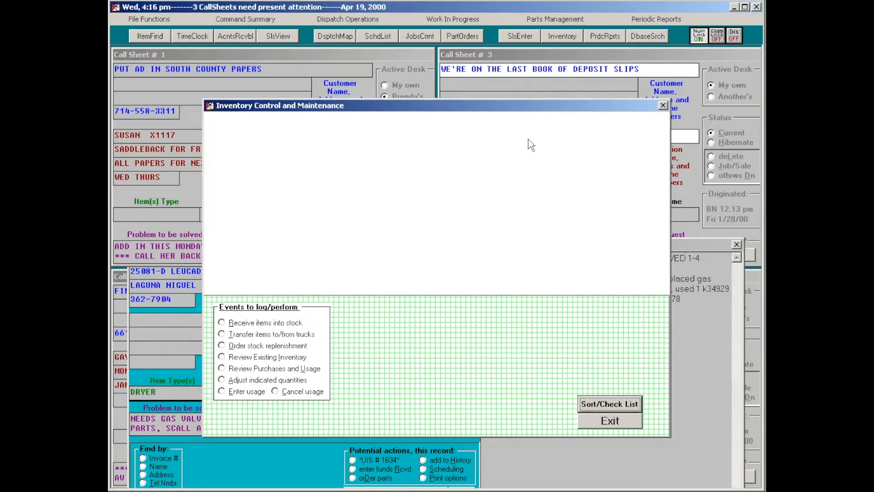
key("Escape")
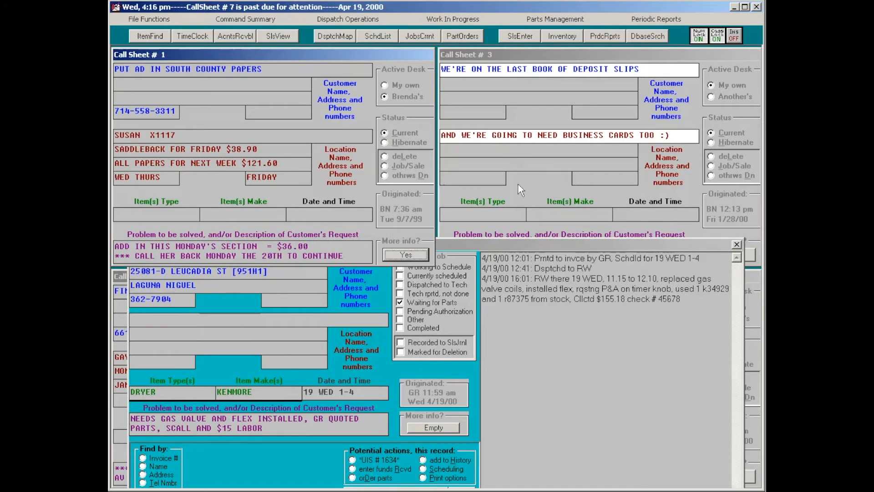
Bring the dryer job's record back in front of the call sheets
key("Caps_Lock")
left_click(504, 245)
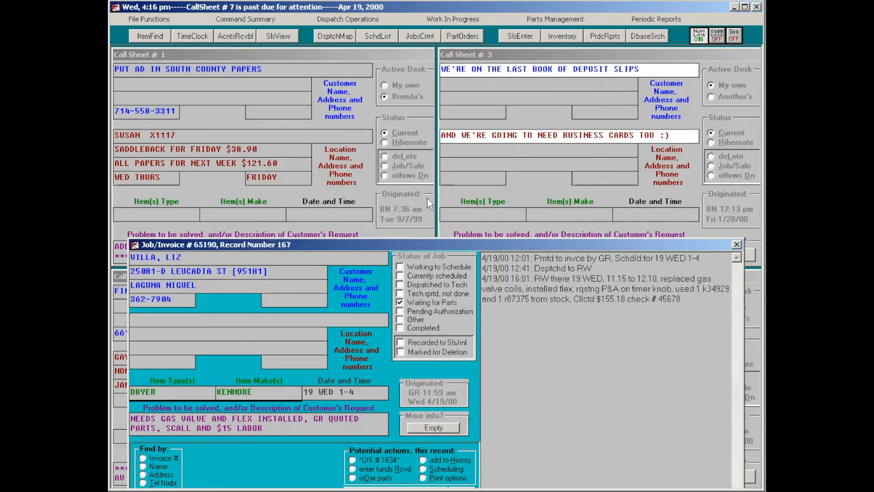
left_click(406, 53)
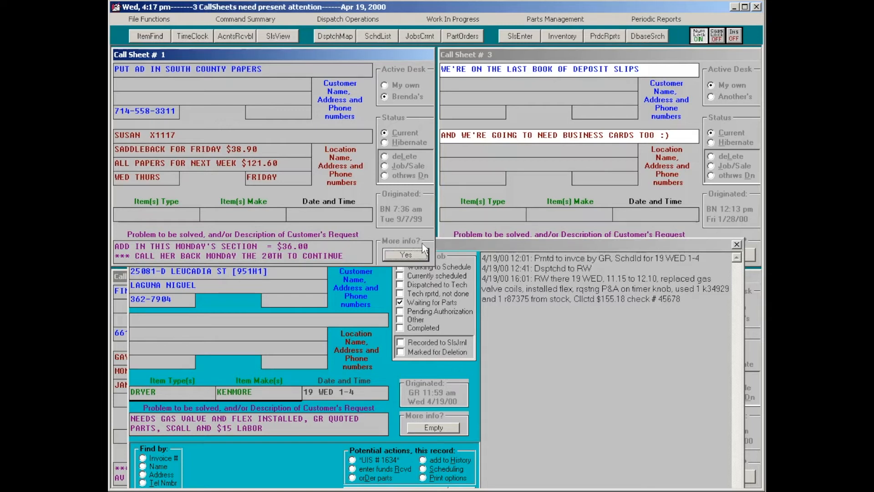
left_click(460, 250)
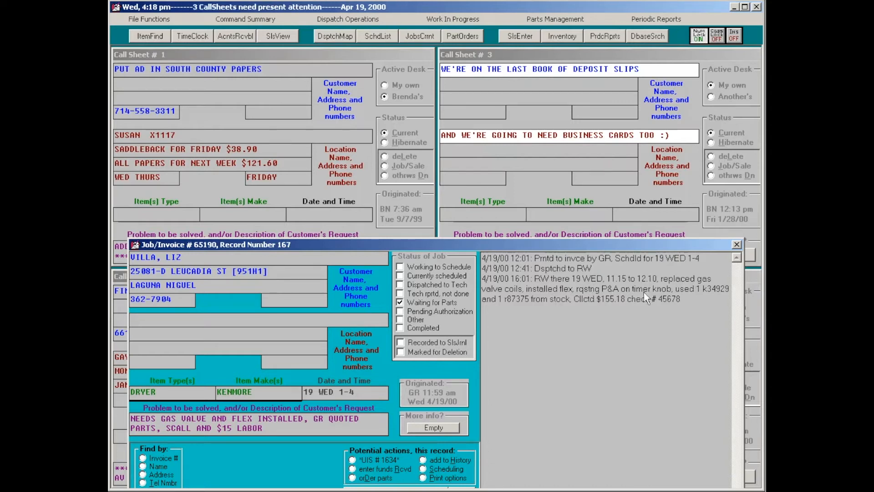
Display the parts items needing inquiry/order and check the dryer job's timer knob request
key("F8")
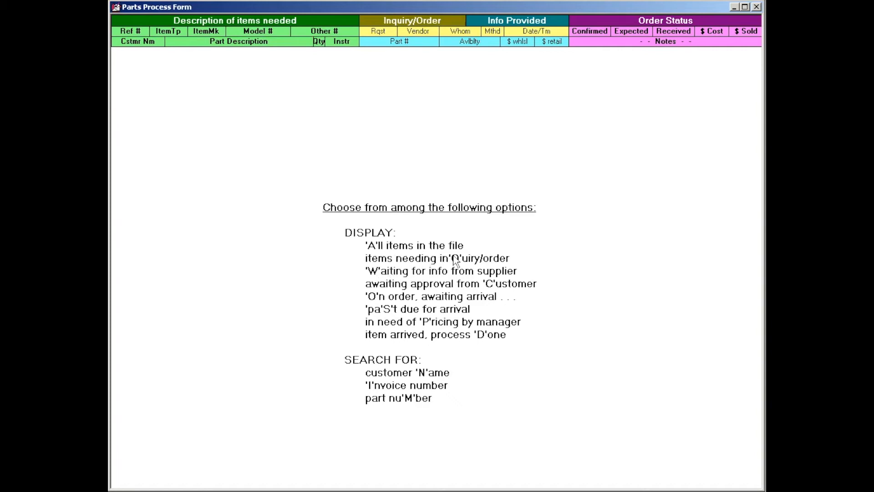
key("q")
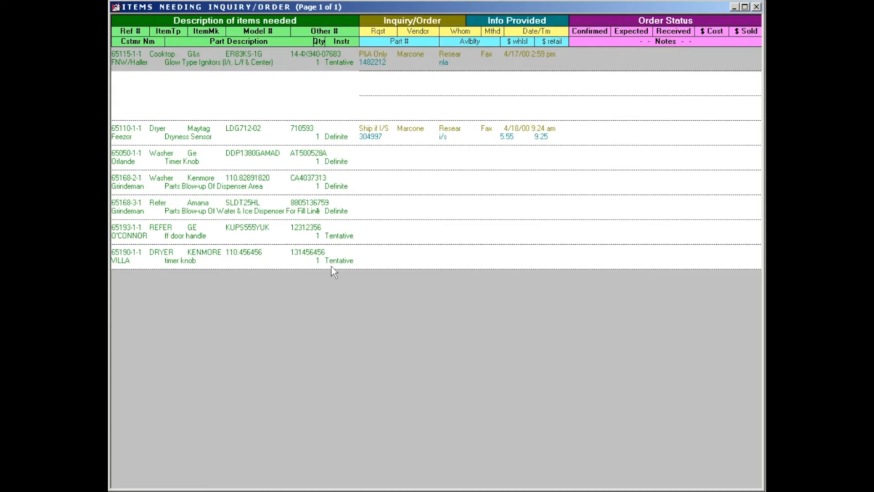
double_click(245, 260)
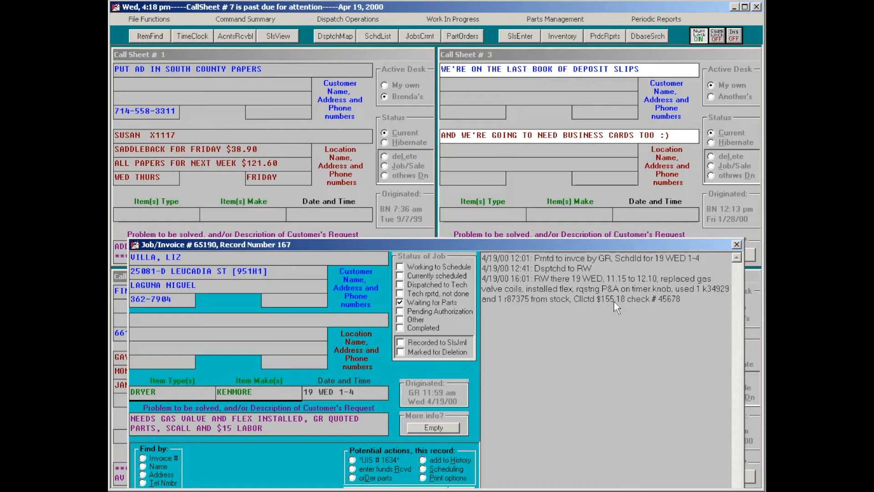
Review the undeposited/unverified check receipts in the Journal of Funds through the second page, and leave the journal
key("F9")
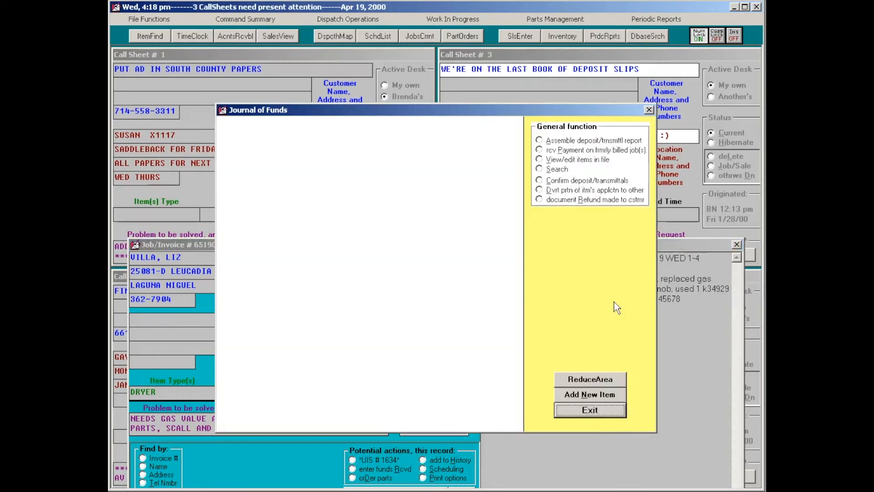
left_click(581, 160)
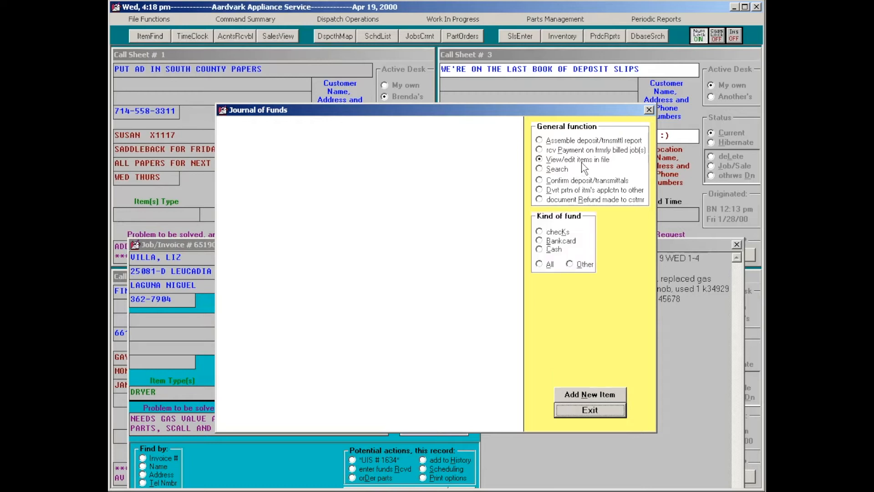
left_click(563, 234)
left_click(628, 237)
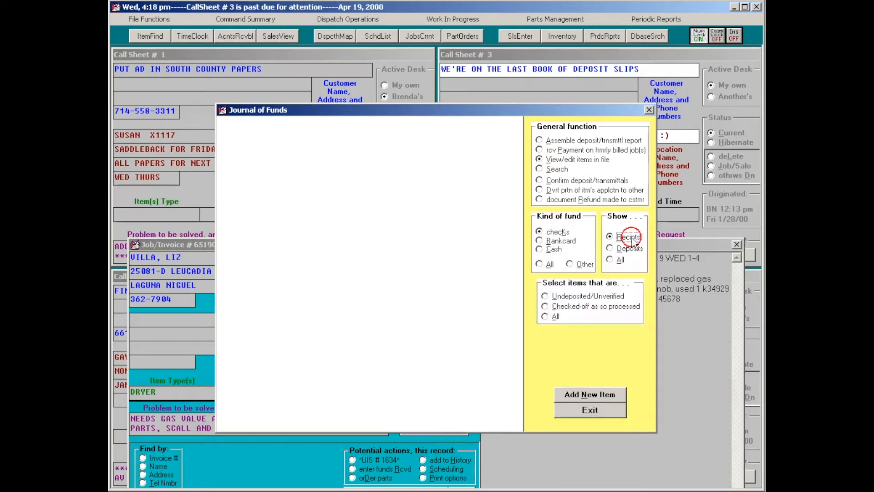
left_click(556, 297)
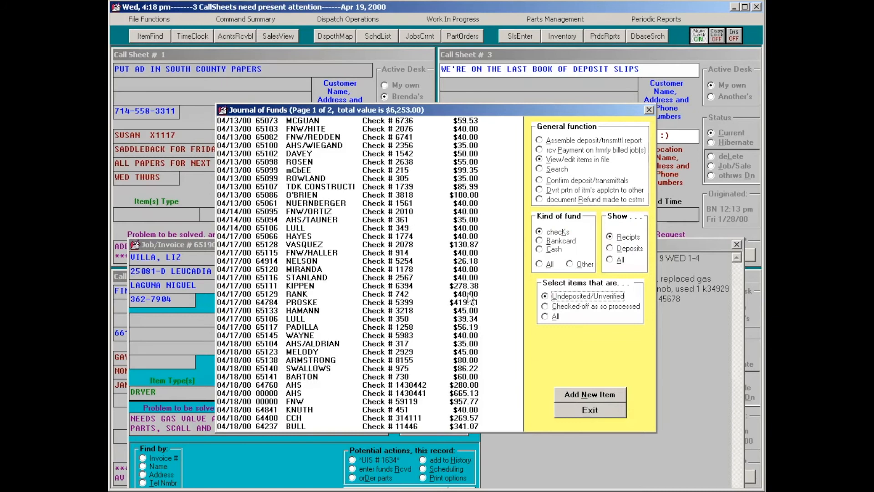
key("Page_Down")
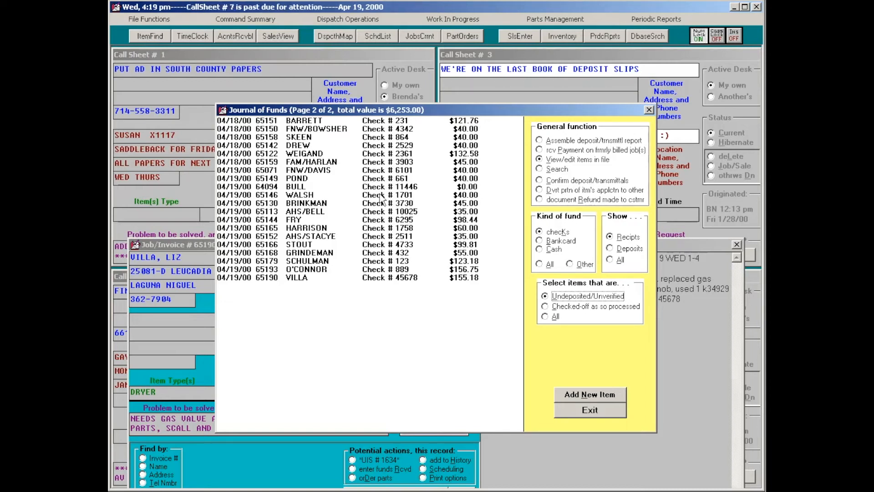
key("Escape")
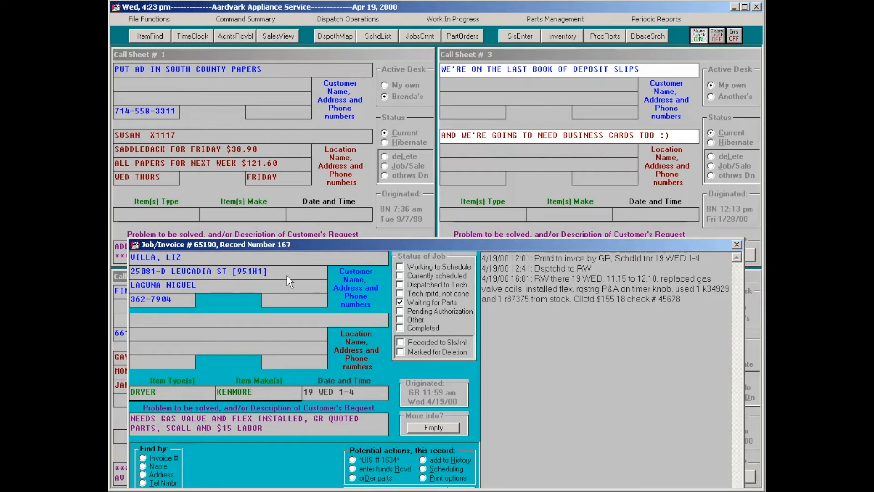
Browse back through the earlier job records to the Kenmore washer/refer job that is waiting for parts
key("Page_Up")
key("Page_Up")
key("Page_Up")
key("Page_Up")
key("Page_Up")
key("Page_Up")
key("Page_Up")
key("Page_Up")
key("Page_Up")
key("Page_Up")
key("Page_Up")
key("Page_Up")
key("Page_Up")
key("Page_Up")
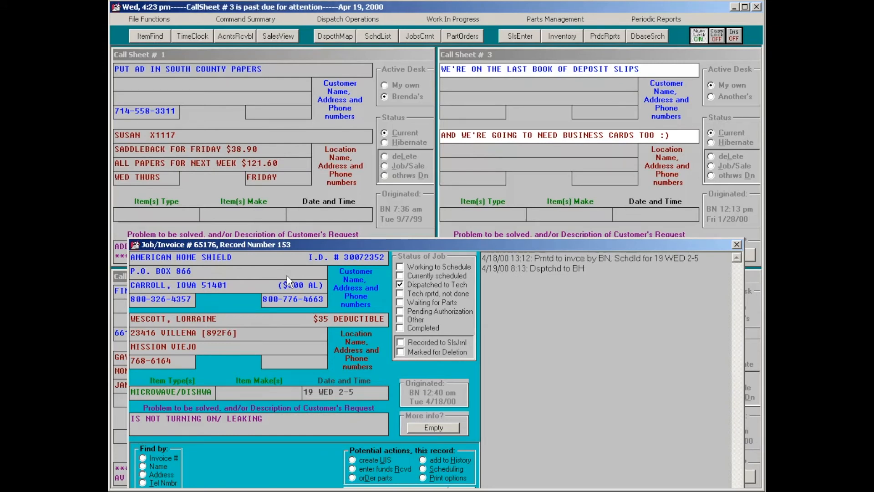
key("Page_Up")
key("Page_Up")
key("Page_Up")
key("Page_Up")
key("Page_Up")
key("Page_Up")
key("Page_Up")
key("Page_Up")
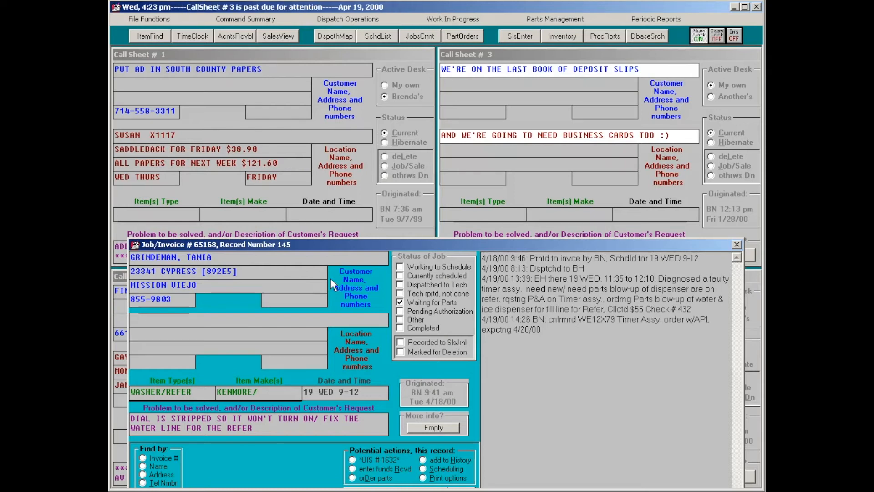
Enable sending WipAlerts to this station in the ServiceDesk settings and save the local values
key("ctrl+F1")
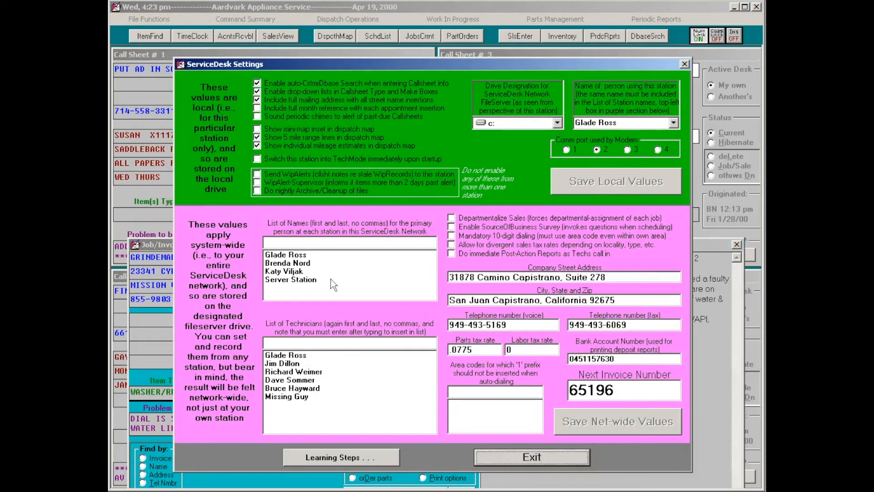
key("Escape")
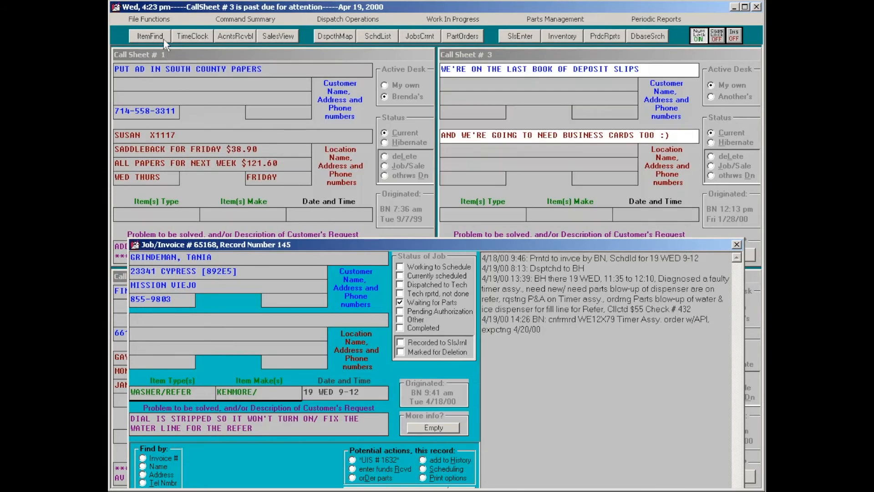
key("alt+f")
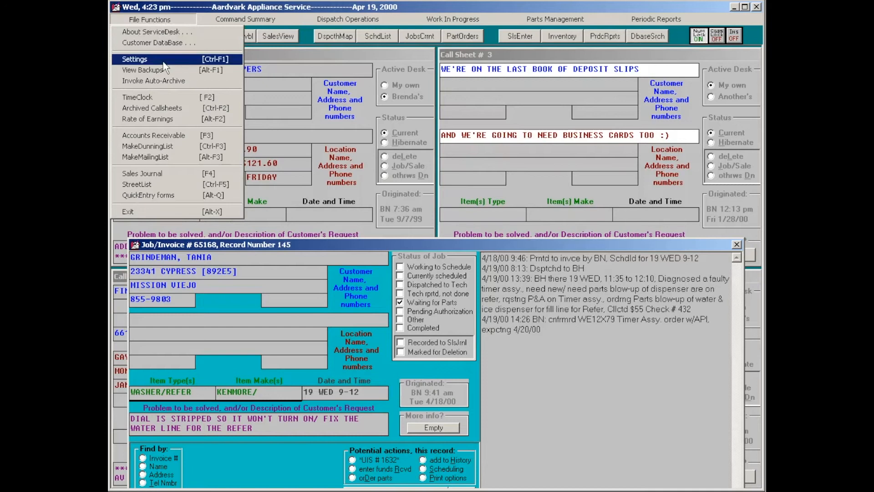
left_click(205, 60)
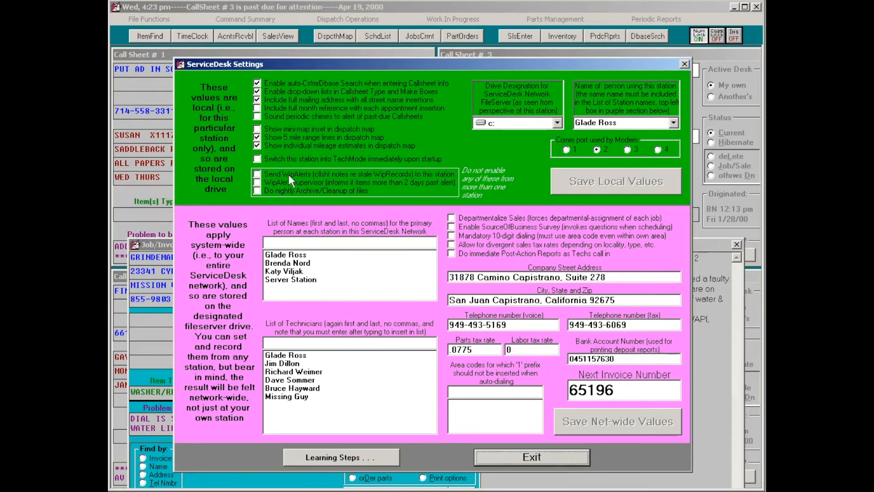
left_click(264, 174)
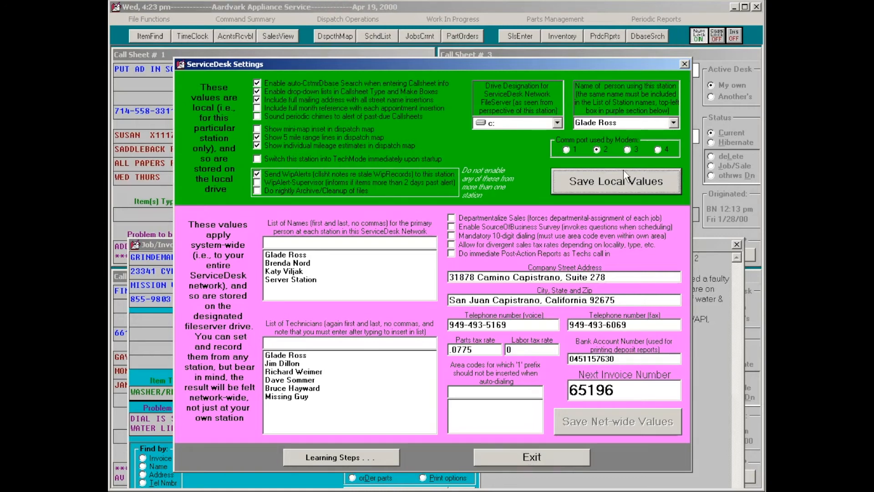
left_click(604, 181)
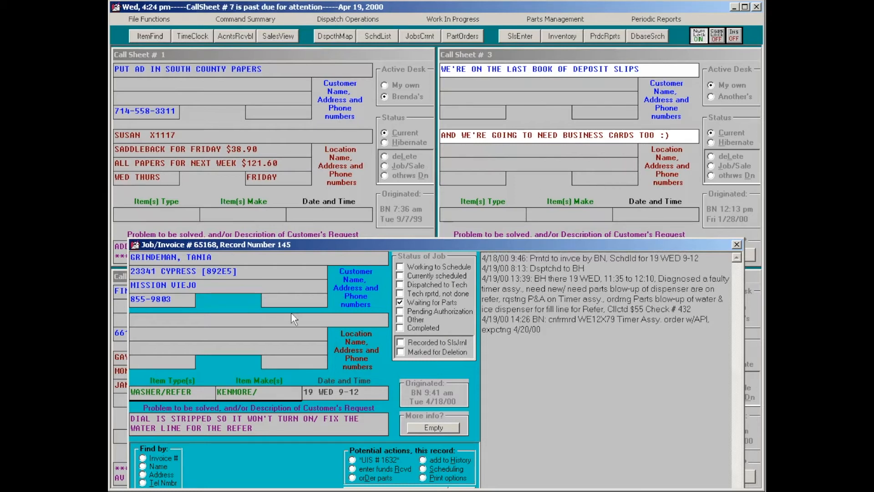
Check the grace periods of the Currently scheduled, Dispatched to Tech and Working to Schedule statuses on the preceding Sub Zero job, and close the record
key("Page_Up")
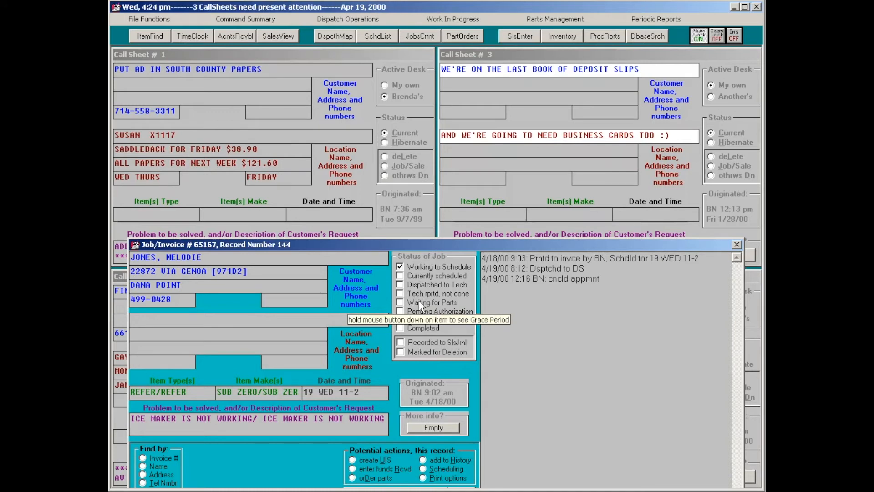
left_click(421, 276)
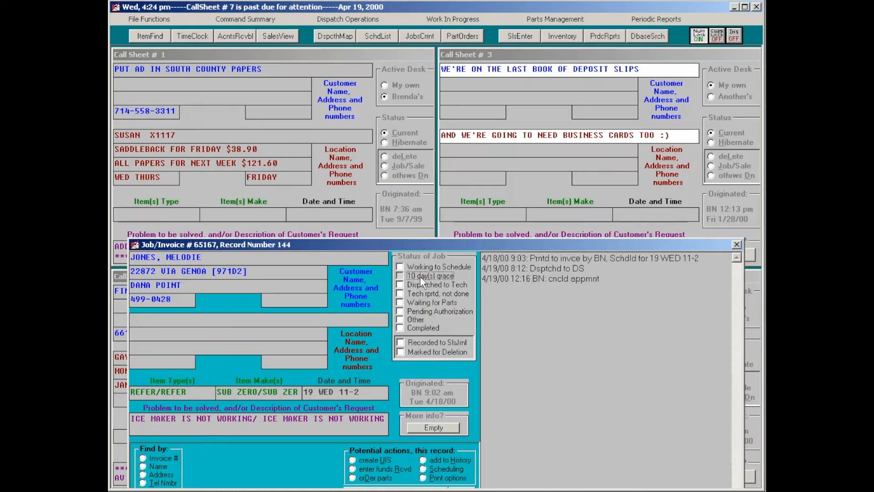
left_click(421, 278)
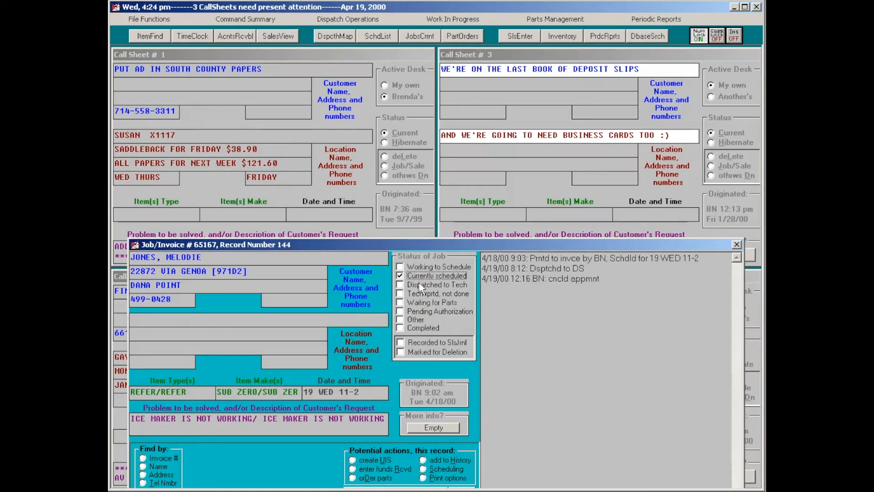
left_click(418, 284)
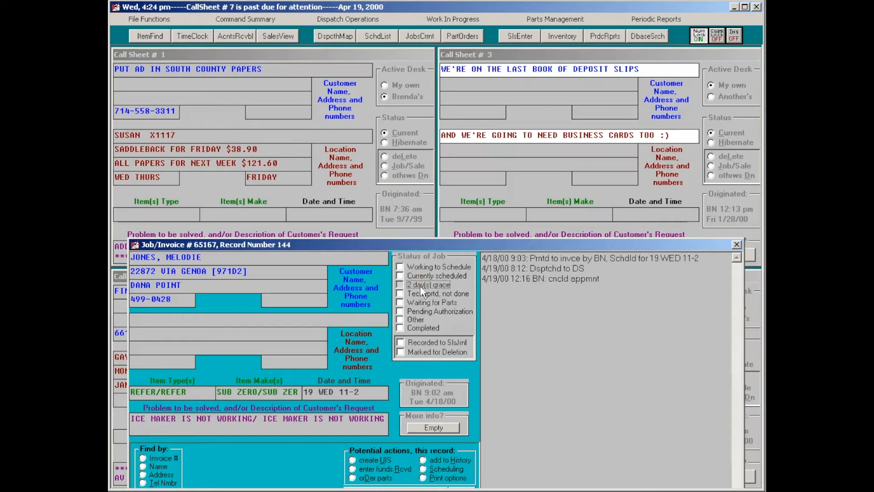
left_click(427, 269)
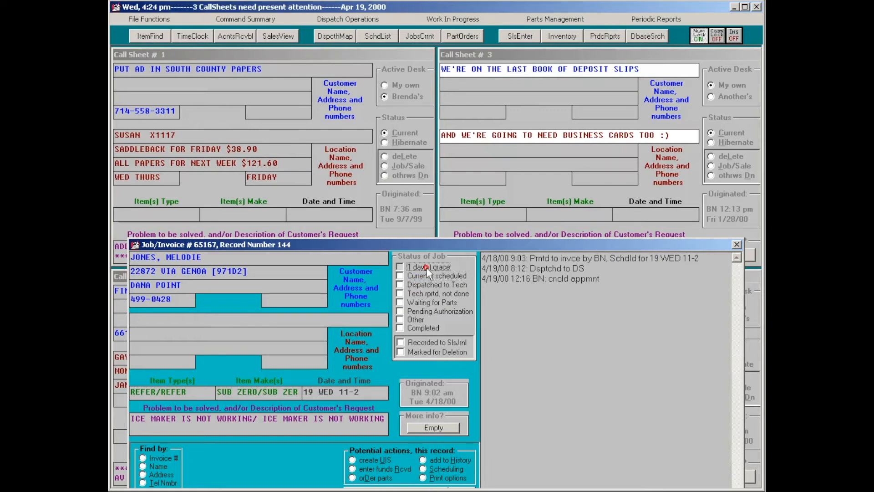
left_click(427, 269)
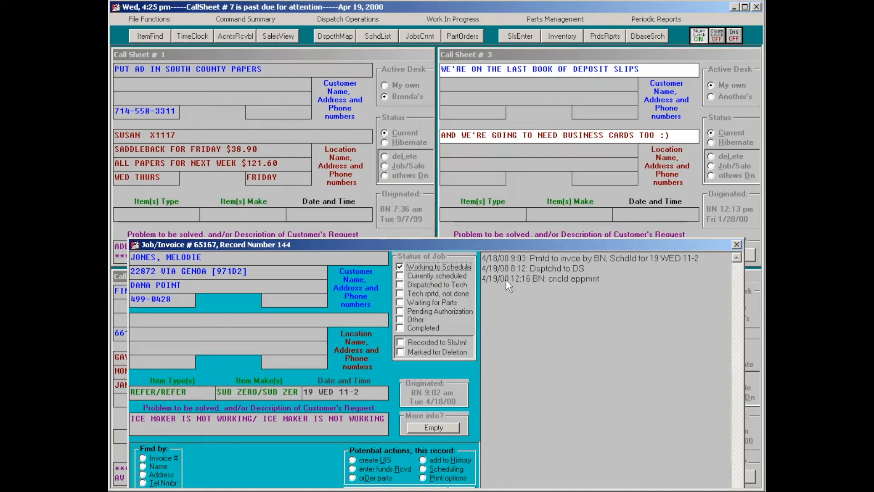
key("Escape")
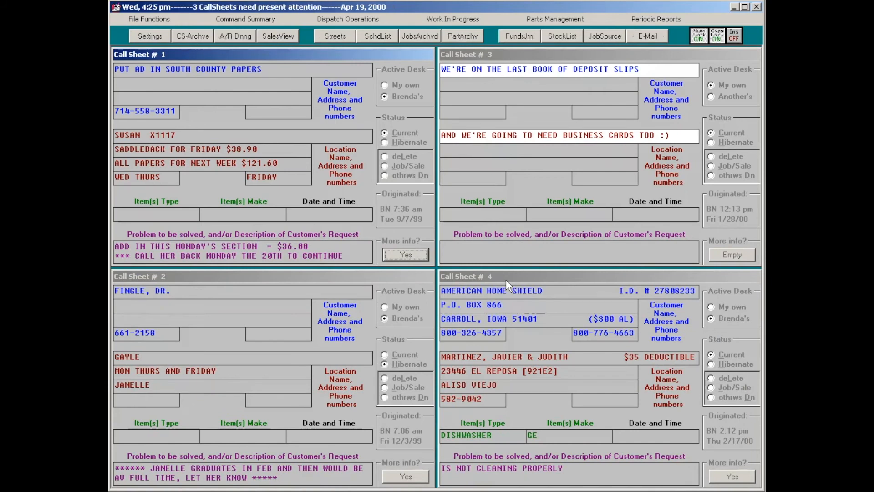
Enter "WIPALERT --" as the customer name on the first unassigned call sheet
key("ctrl+Page_Down")
key("Caps_Lock")
key("Insert")
type("WI")
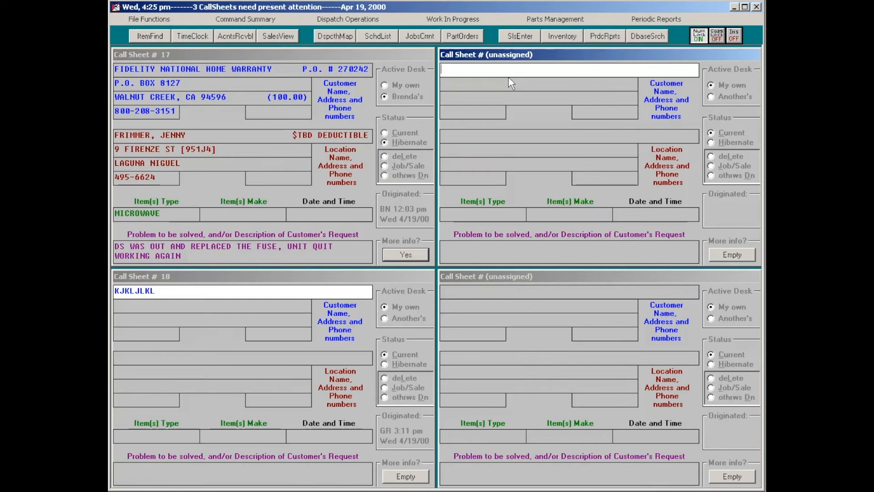
type("P")
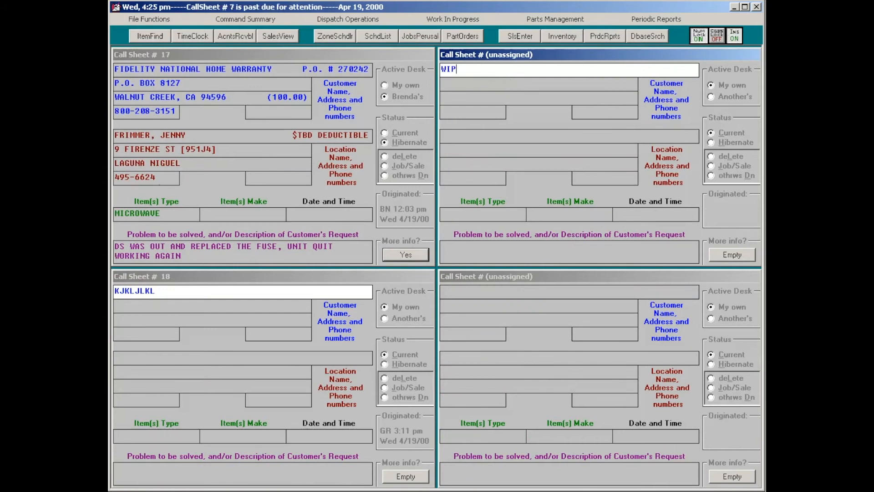
type("ALERT")
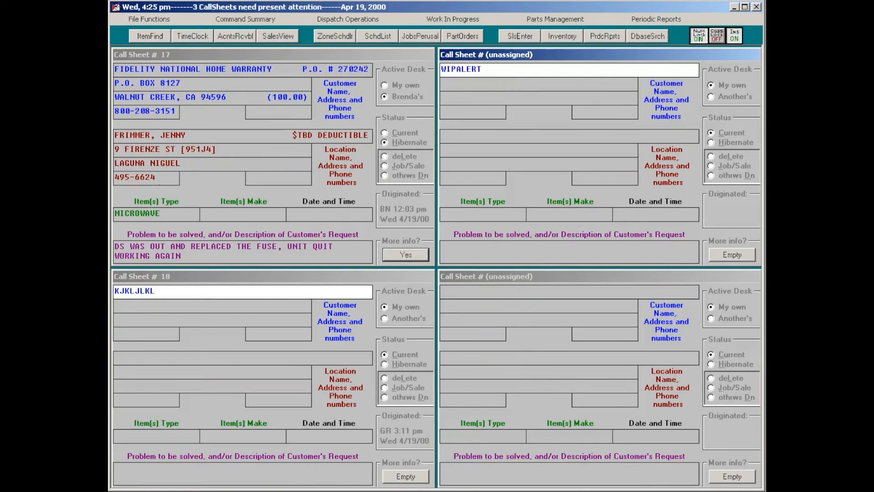
type(" --")
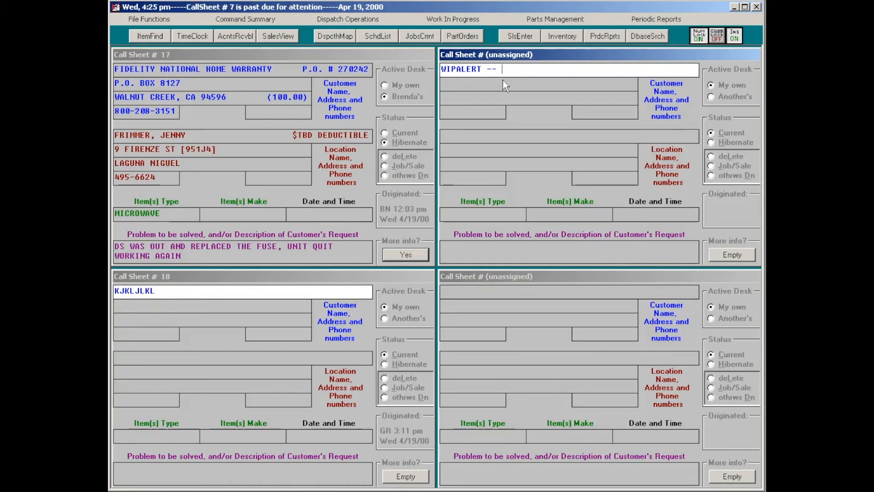
key("Insert")
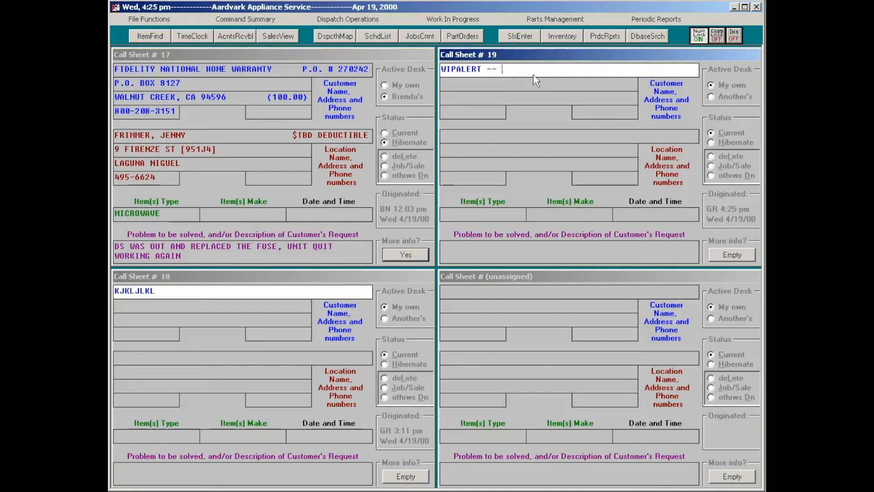
Add the history note "lmor indicating still waiting for part" to the Kenmore dryer job scheduled for 20 THU 10-1, and close the record
key("F7")
key("Page_Up")
key("Page_Up")
key("Page_Up")
key("Page_Up")
key("Page_Up")
key("Page_Up")
key("Page_Up")
key("Page_Up")
key("Page_Up")
key("Page_Up")
key("Page_Up")
key("Page_Up")
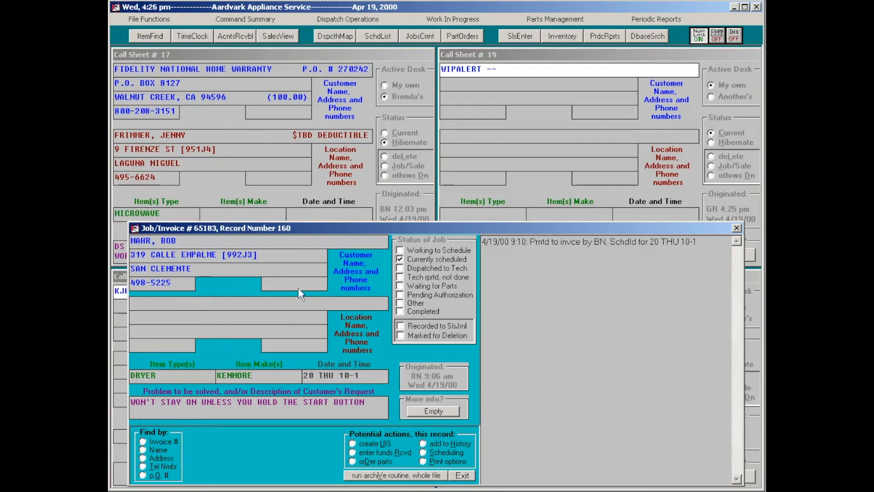
double_click(168, 282)
left_click(438, 443)
type("Imor")
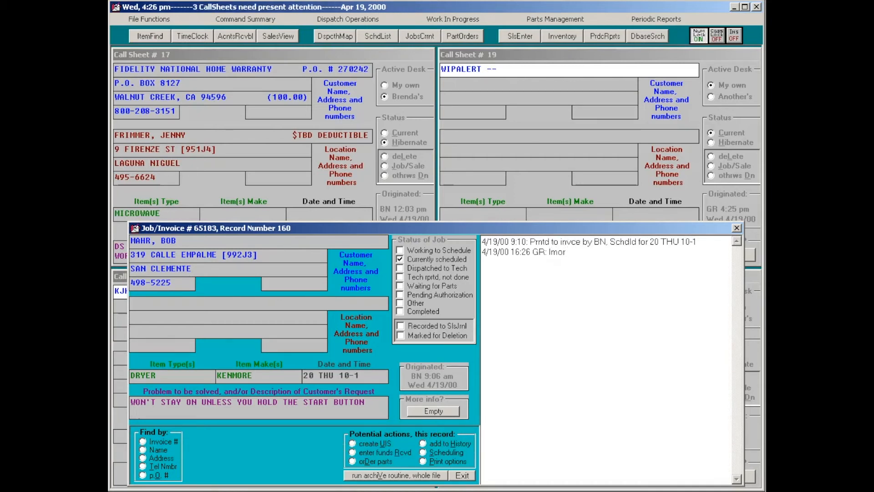
type(" indicating still waiting for part")
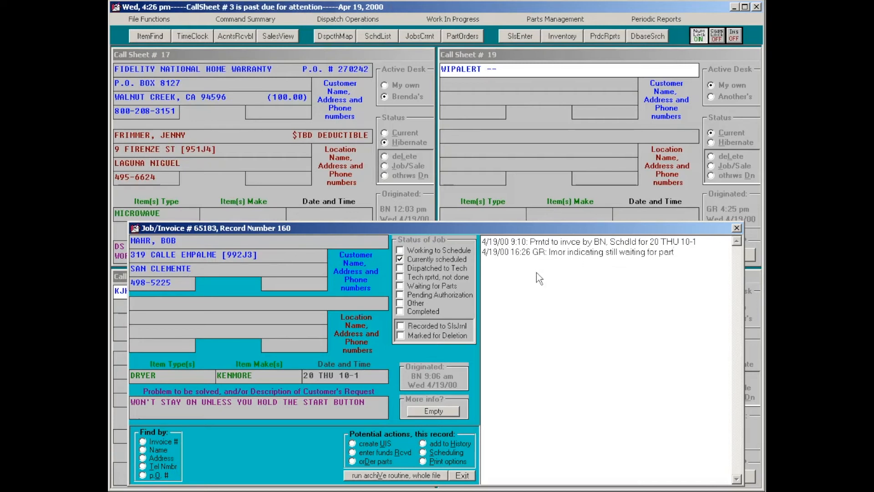
key("Escape")
key("Escape")
key("Caps_Lock")
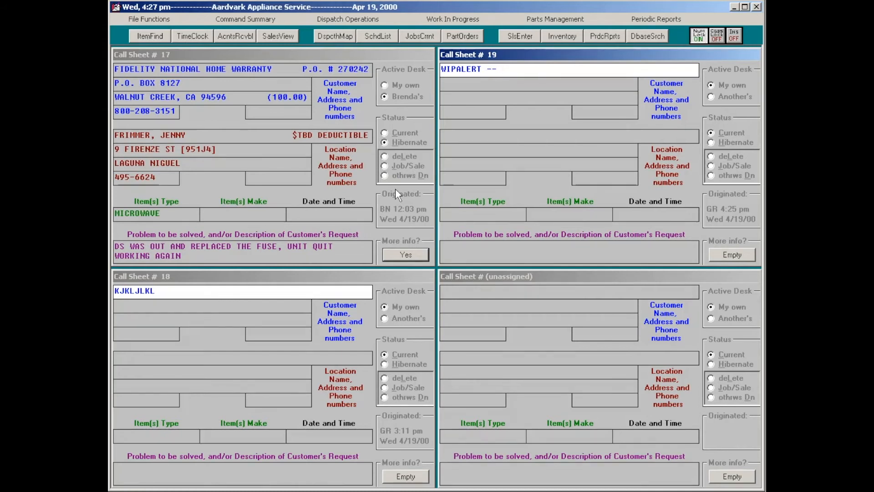
Browse back through the current job records to the GE range job recorded to the sales journal, and read its history
key("F7")
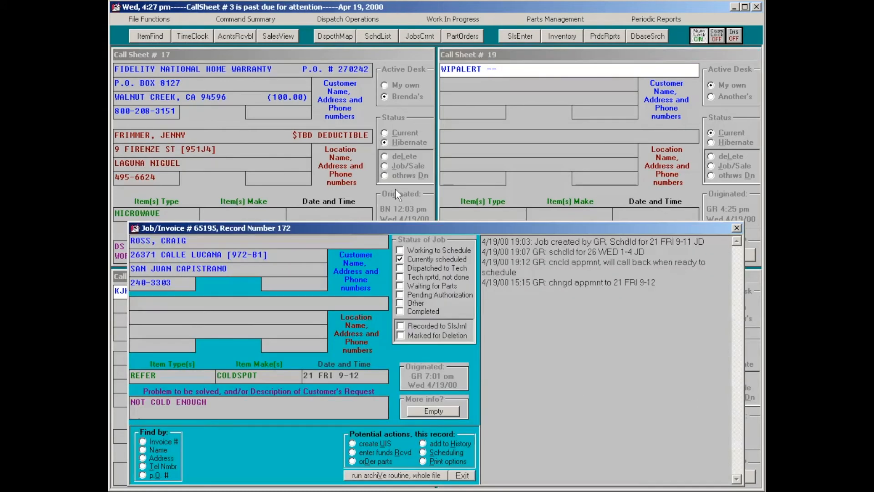
key("Page_Up")
key("Page_Up")
key("Page_Up")
key("Page_Up")
key("Page_Up")
key("Page_Up")
key("Page_Up")
key("Page_Up")
key("Page_Up")
key("Page_Up")
key("Page_Up")
key("Page_Up")
key("Page_Up")
key("Page_Up")
key("Page_Up")
key("Page_Up")
key("Page_Up")
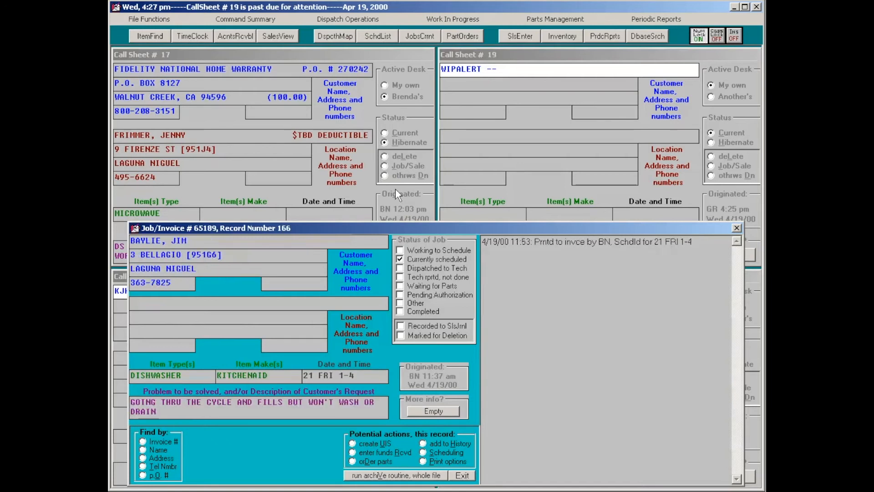
key("Page_Up")
key("Page_Up")
key("Page_Up")
key("Page_Up")
key("Page_Up")
key("Page_Up")
key("Page_Up")
key("Page_Up")
key("Page_Up")
key("Page_Up")
key("Page_Up")
key("Page_Up")
key("Page_Up")
key("Page_Up")
key("Page_Up")
key("Page_Up")
key("Page_Up")
key("Page_Up")
key("Page_Up")
key("Page_Up")
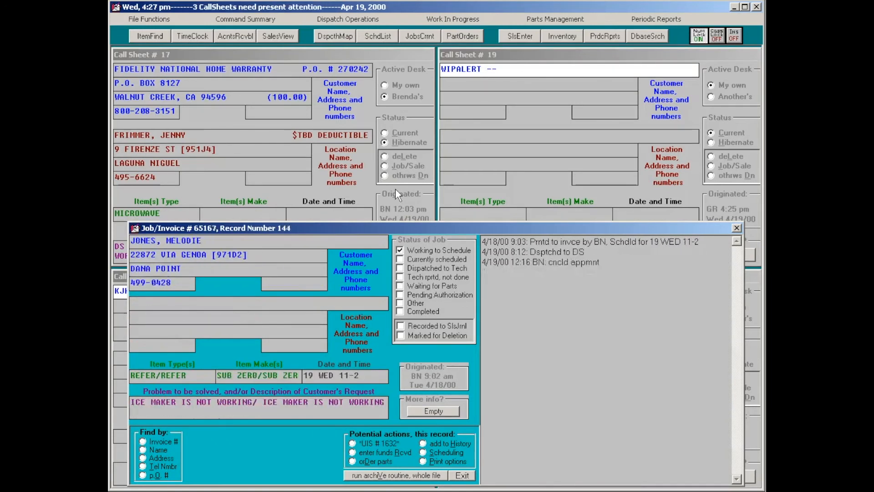
key("Page_Up")
key("Page_Up")
key("Page_Up")
key("Page_Up")
key("Page_Up")
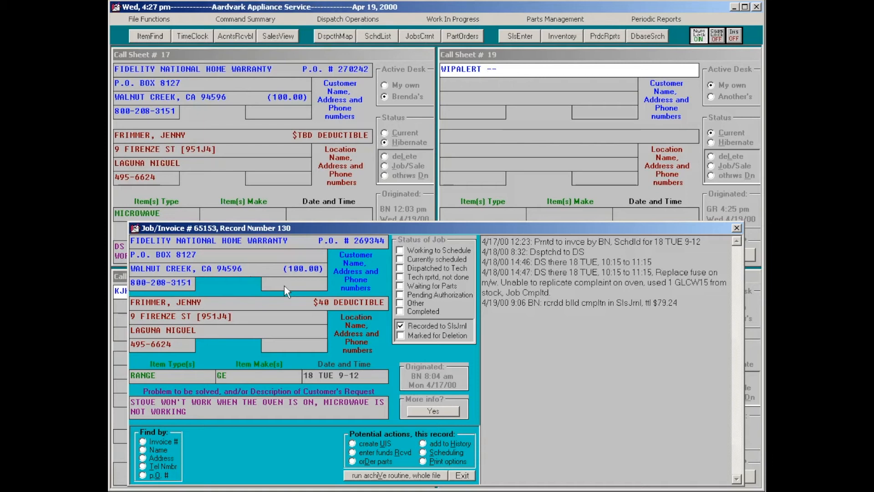
Try the WipAlert Supervisor option in the ServiceDesk settings, switch back to Send WipAlerts to this station, and save the local values
key("ctrl+F1")
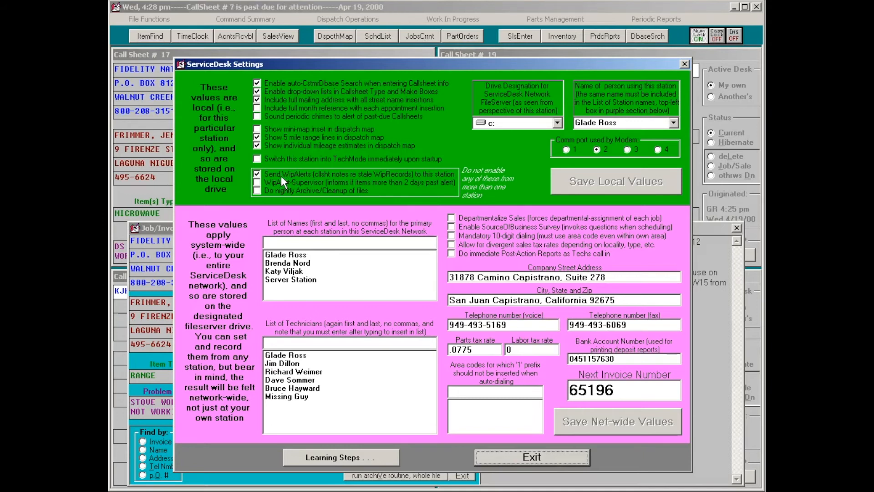
left_click(258, 182)
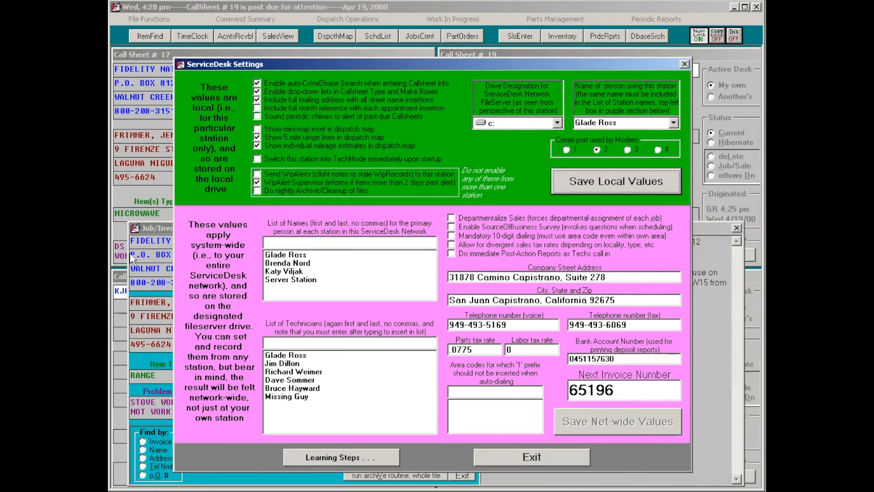
key("Escape")
key("Escape")
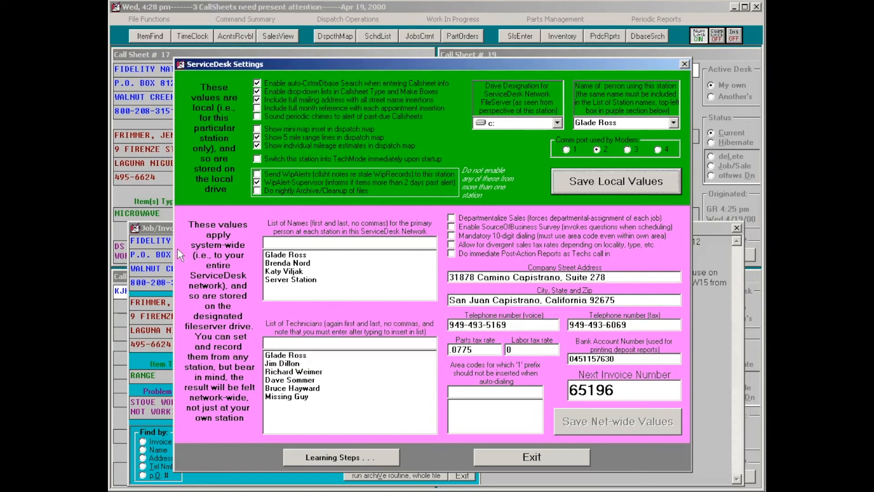
key("Escape")
key("Escape")
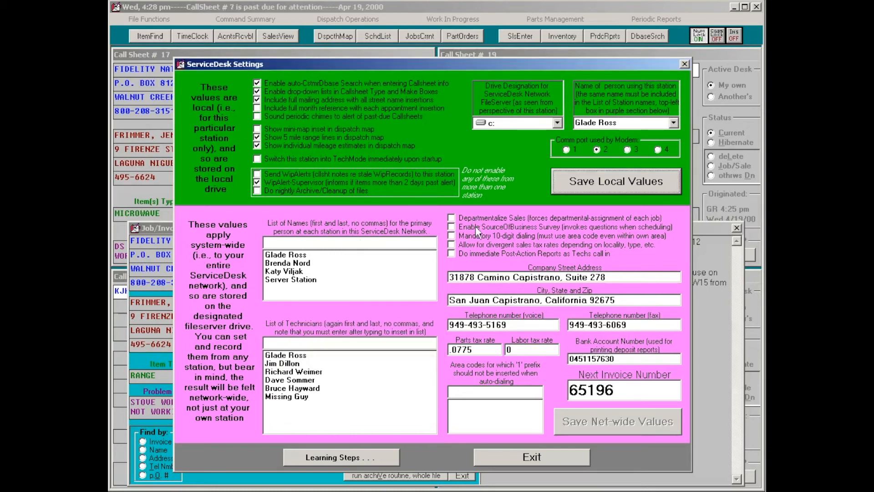
left_click(258, 175)
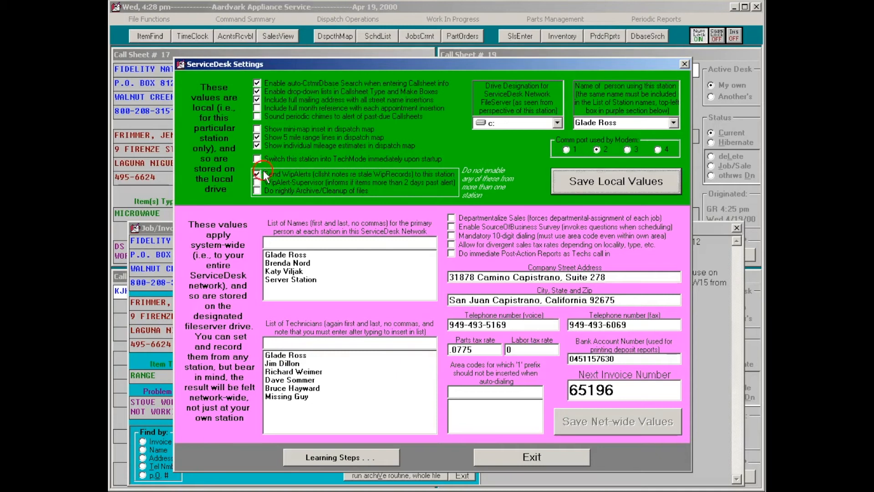
left_click(257, 175)
left_click(585, 192)
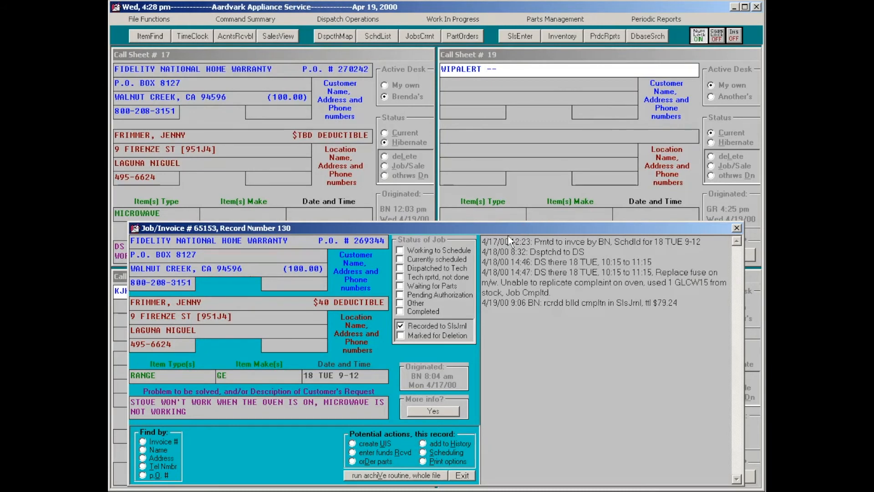
Look over the WIPALERT call sheet and the Parts Process Form's display and search options, and return to the GE range job record
left_click(509, 54)
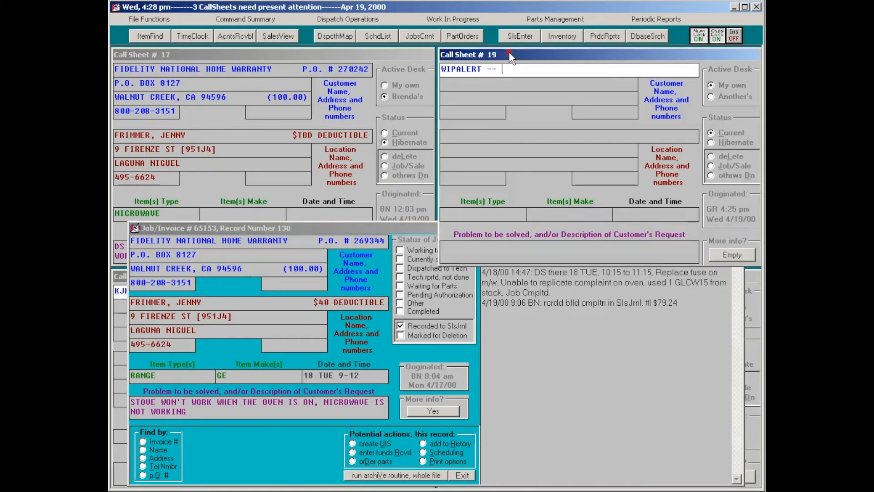
key("Caps_Lock")
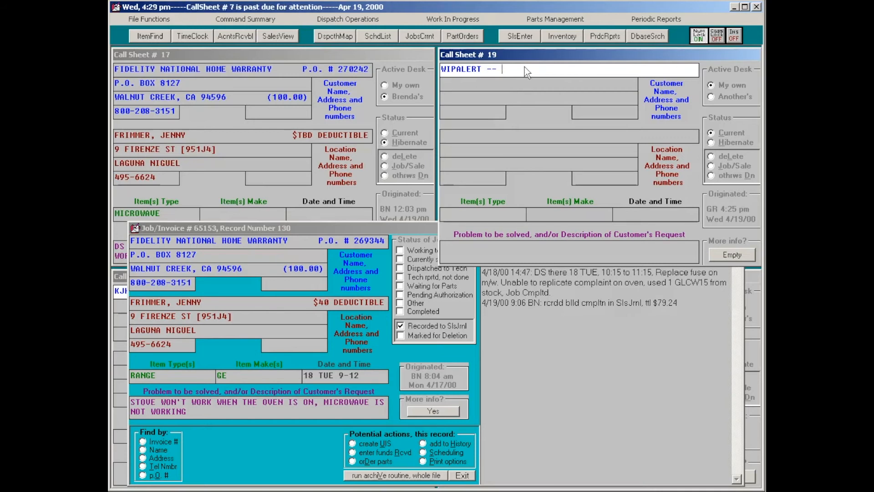
left_click(380, 230)
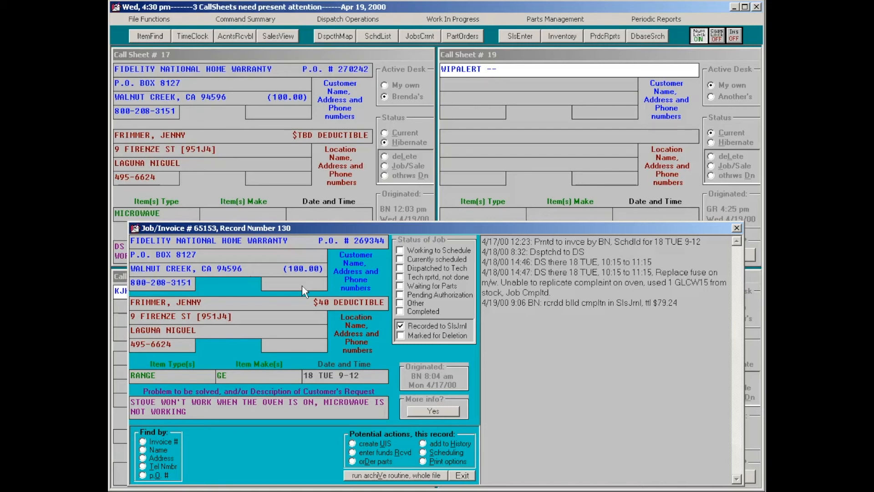
key("F8")
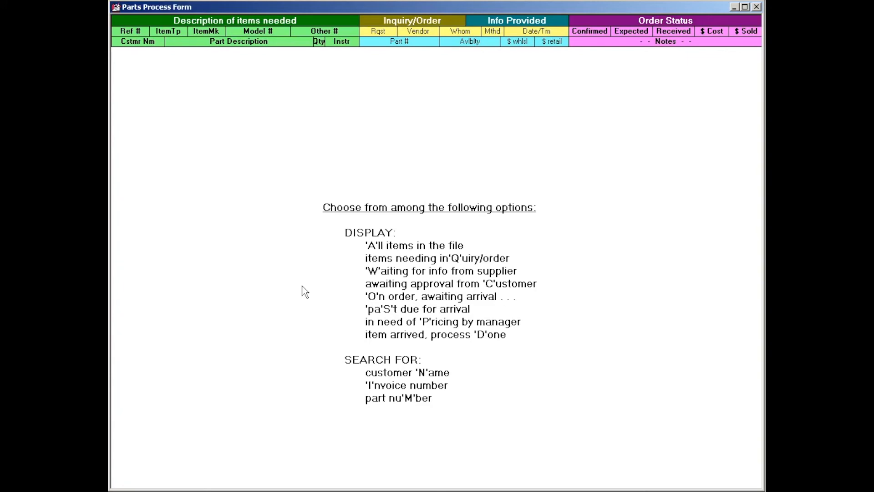
key("Escape")
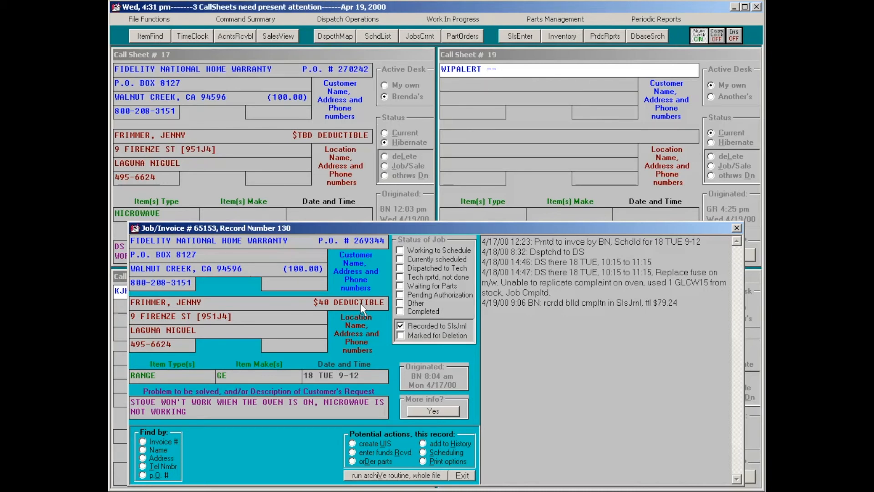
Open the archived jobs file alongside the current job records and compare the last record of each
key("ctrl+F7")
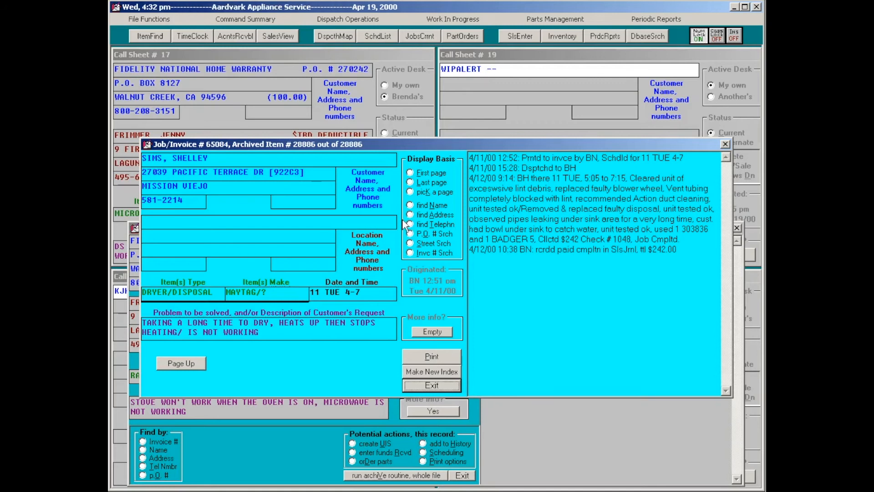
left_click(137, 233)
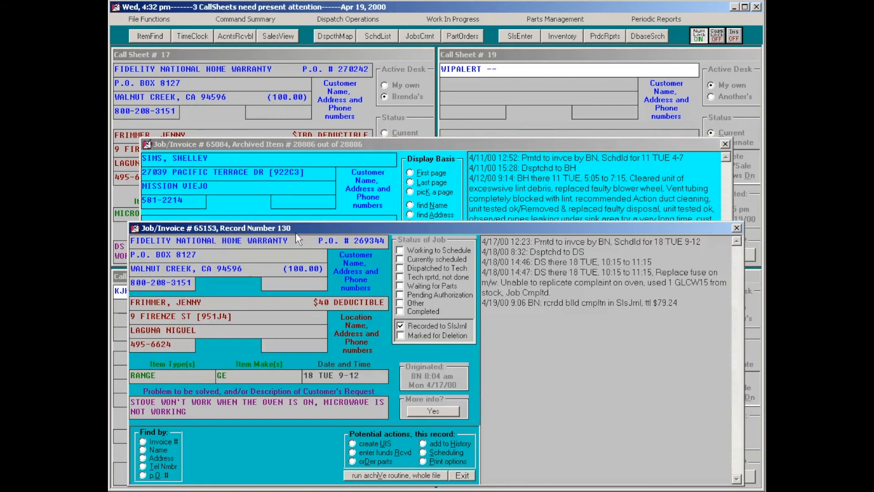
key("End")
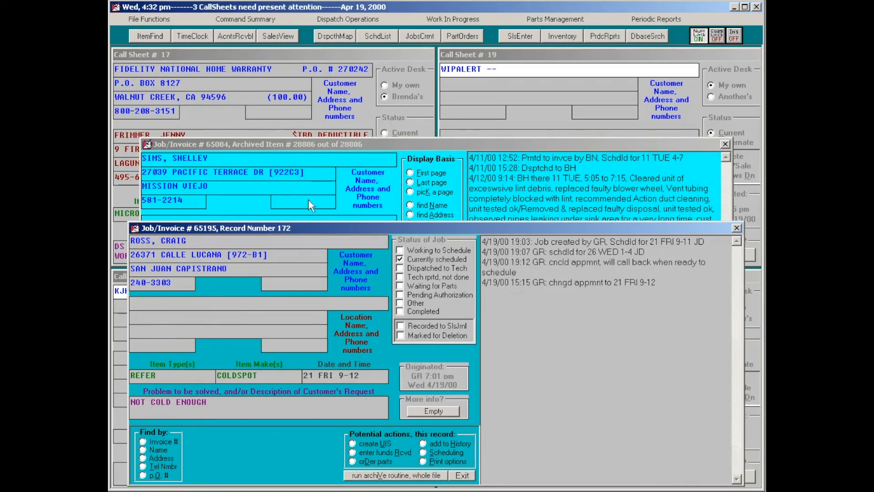
left_click(332, 143)
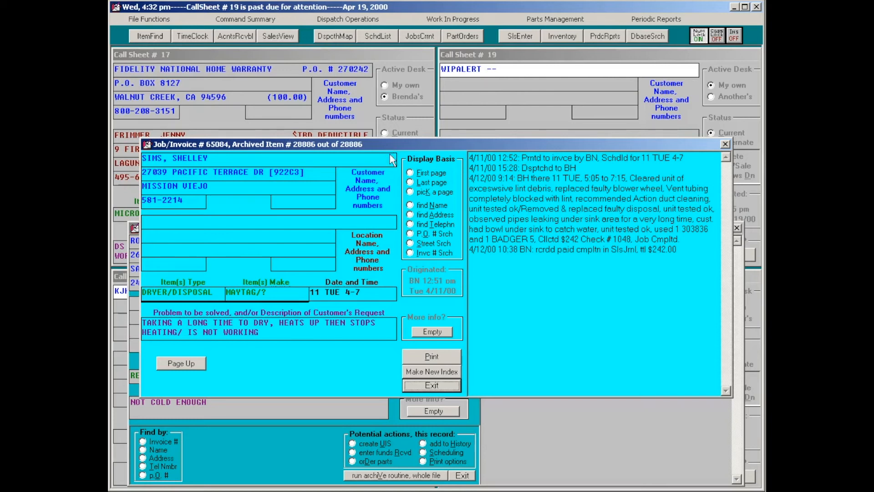
Browse back through the archived job records, check them against the current job file, and close the archive
key("Page_Up")
key("Page_Up")
key("Page_Up")
key("Page_Up")
key("Page_Up")
key("Page_Up")
key("Page_Up")
key("Page_Up")
key("Page_Up")
key("Page_Up")
key("Page_Up")
key("Page_Up")
key("Page_Up")
key("Page_Up")
key("Page_Up")
key("Page_Up")
key("Page_Up")
key("Page_Up")
key("Page_Up")
key("Page_Up")
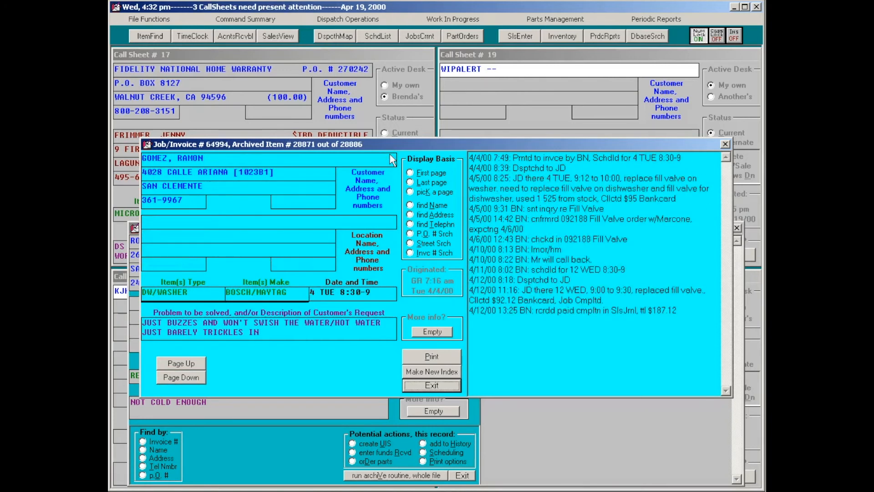
key("Page_Up")
key("Page_Up")
key("Page_Up")
key("Page_Up")
key("Page_Up")
key("Page_Up")
key("Page_Up")
key("Page_Up")
key("Page_Up")
key("Page_Up")
key("Page_Up")
key("Page_Up")
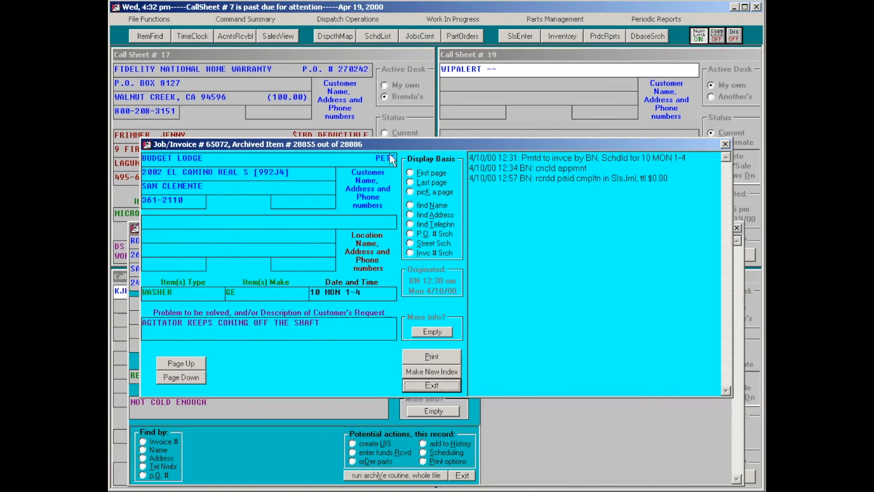
key("Page_Up")
key("Page_Down")
key("Page_Down")
key("Page_Down")
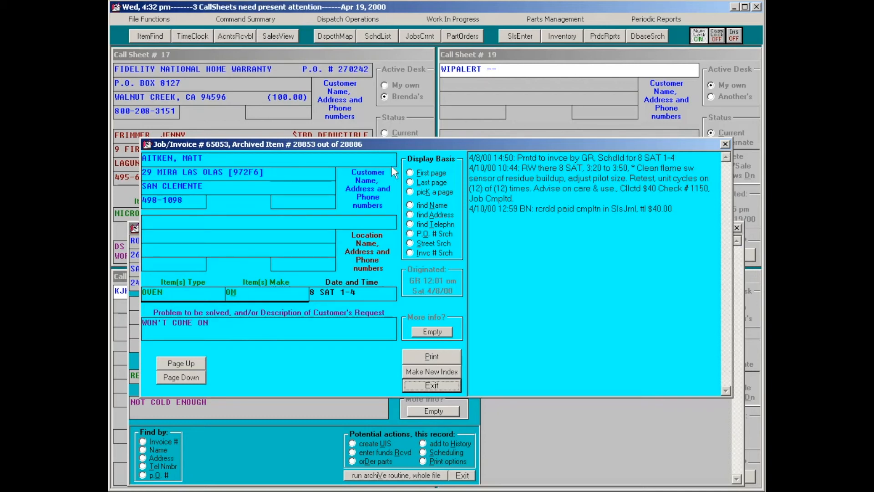
left_click(307, 451)
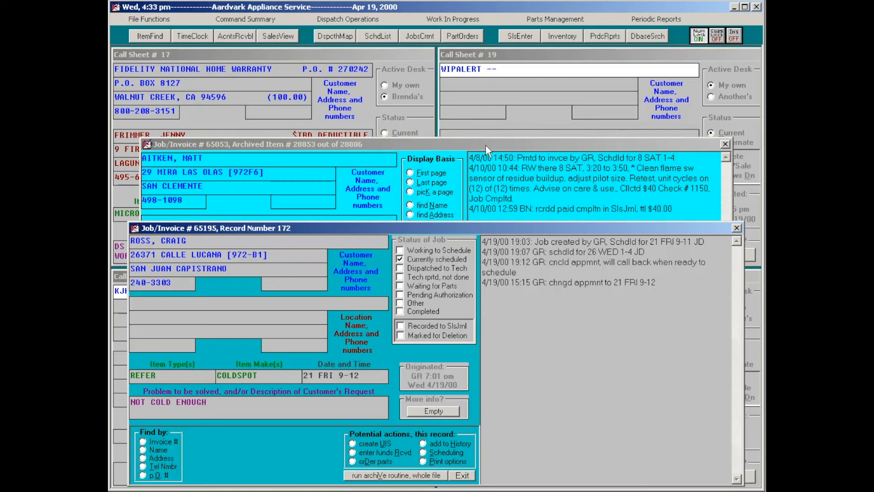
left_click(530, 146)
key("Escape")
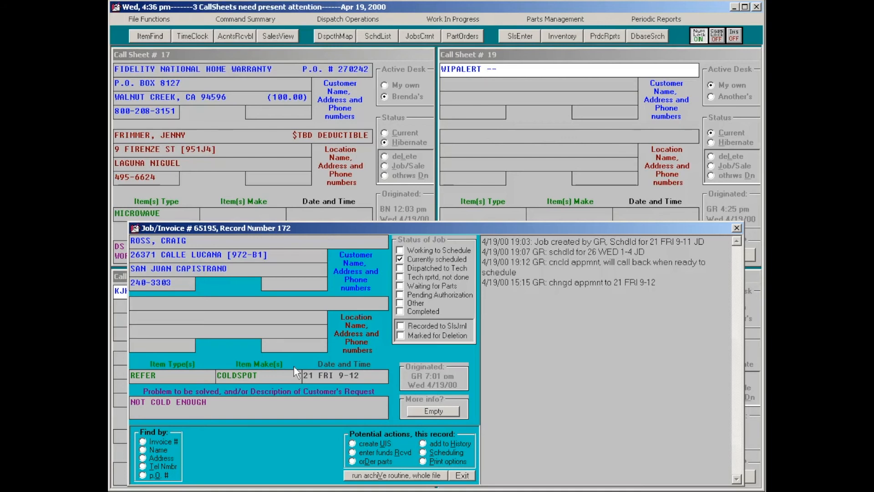
Display the items needing inquiry/order in the Parts Process Form
key("F8")
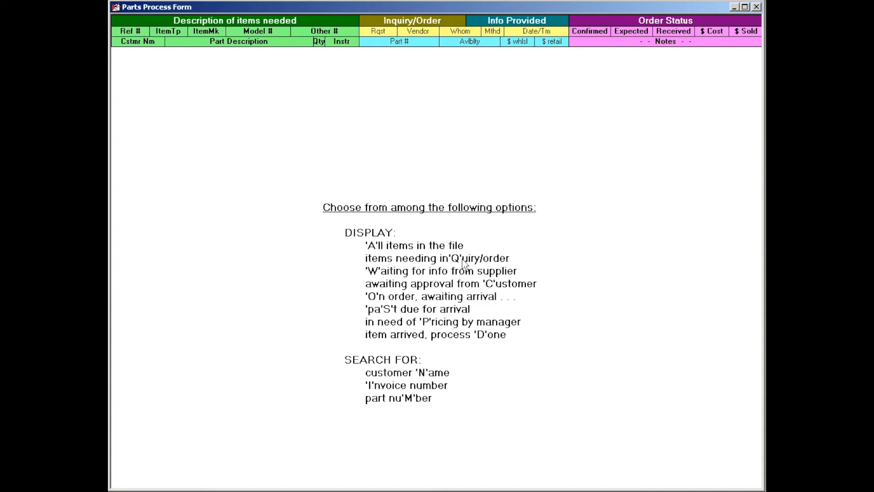
key("q")
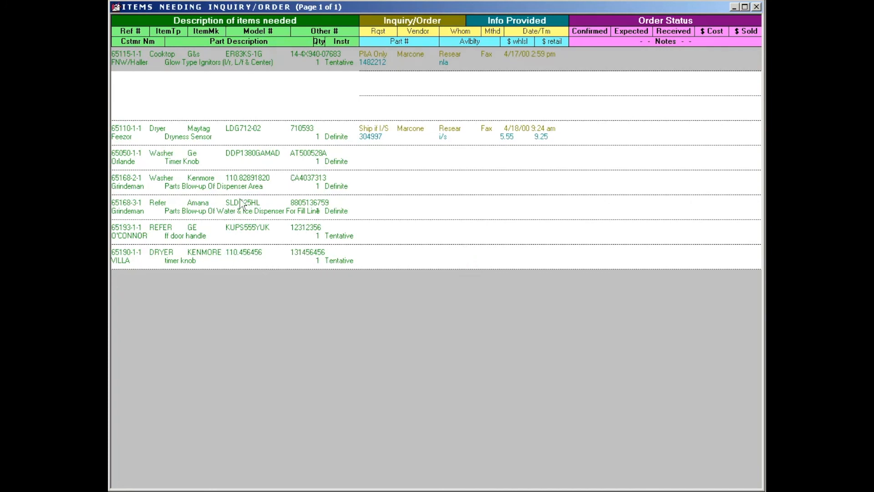
Fill in the Kenmore dryer timer knob's inquiry as P&A Only from vendor Marcone, with the contact's name
left_click(305, 258)
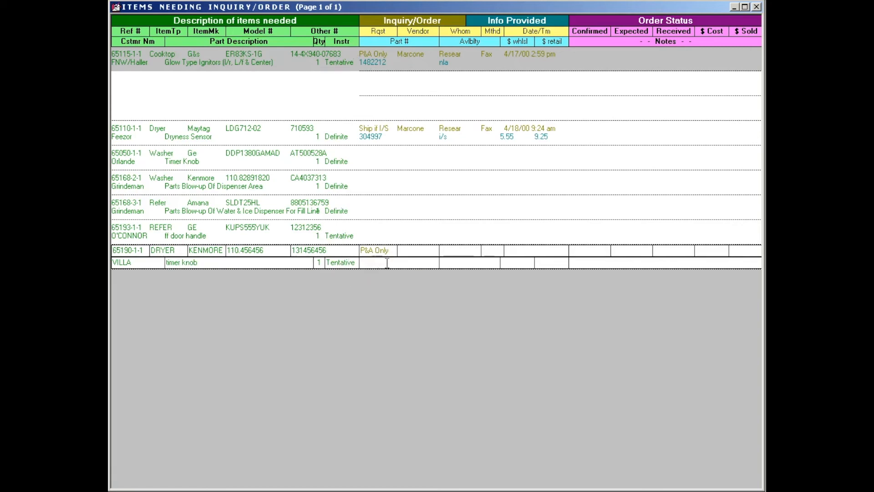
left_click(427, 253)
type("Marcone")
type("Ted")
key("Escape")
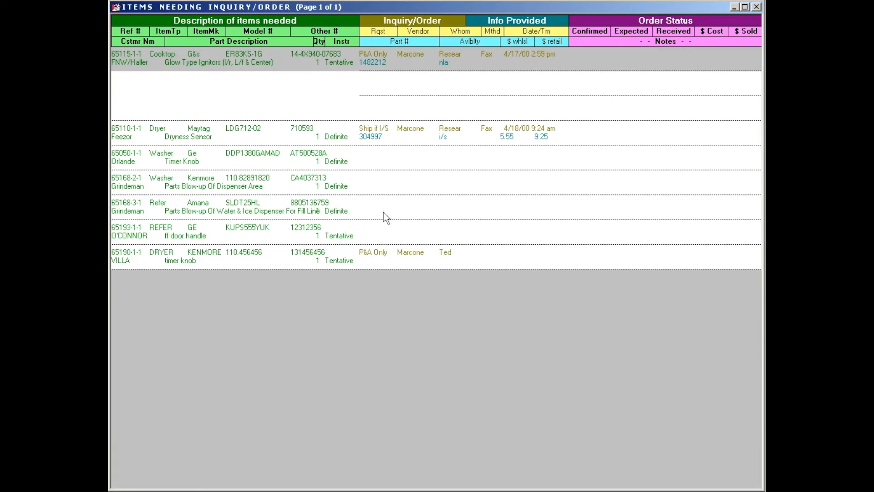
Mark the dryer timer knob, refer door handle, Amana dispenser blow-up and Kenmore washer blow-up items for a fax request to Marcone
right_click(419, 26)
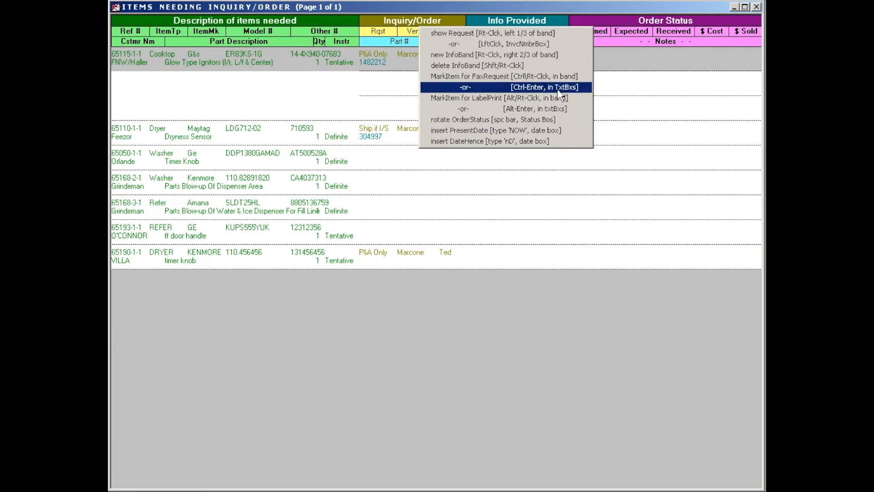
left_click(557, 89)
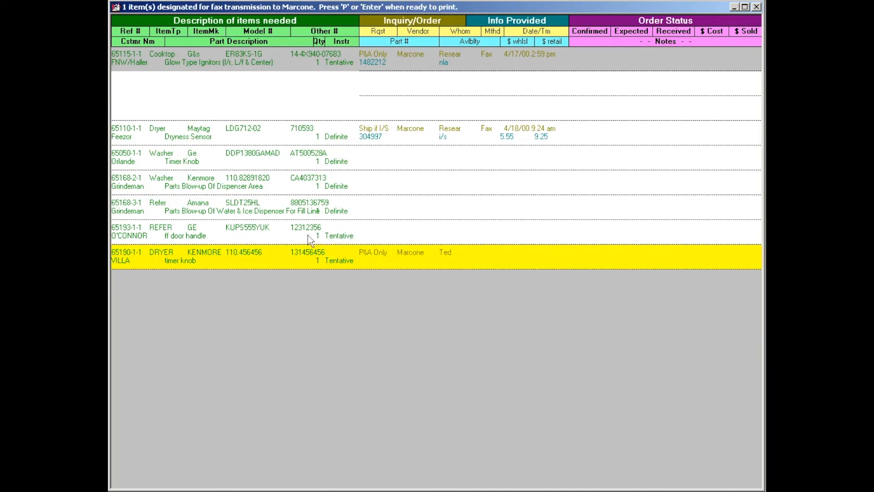
left_click(324, 233)
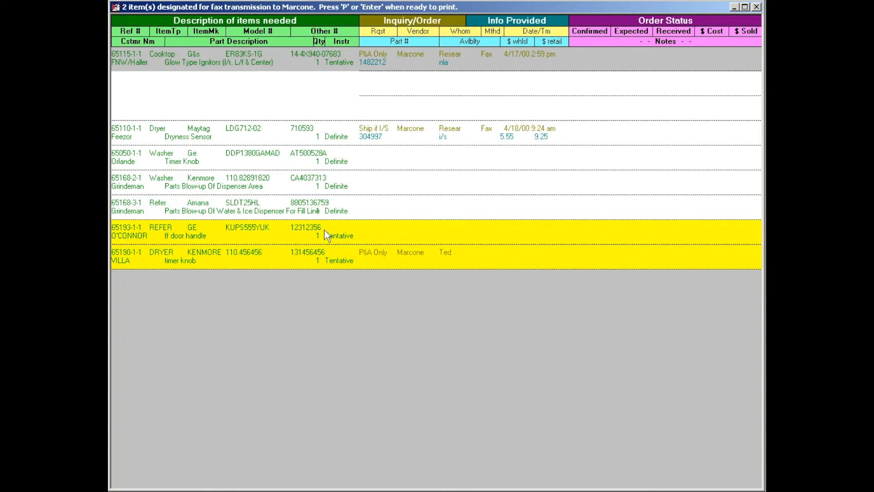
left_click(332, 211)
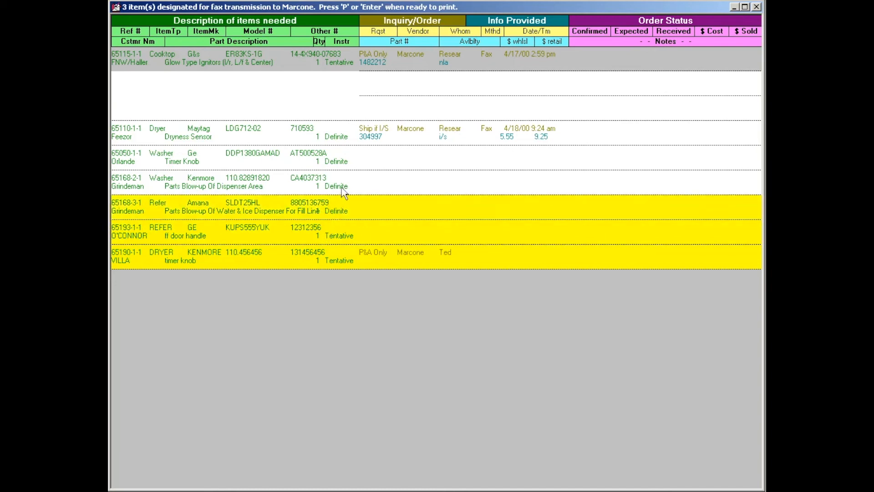
left_click(342, 191)
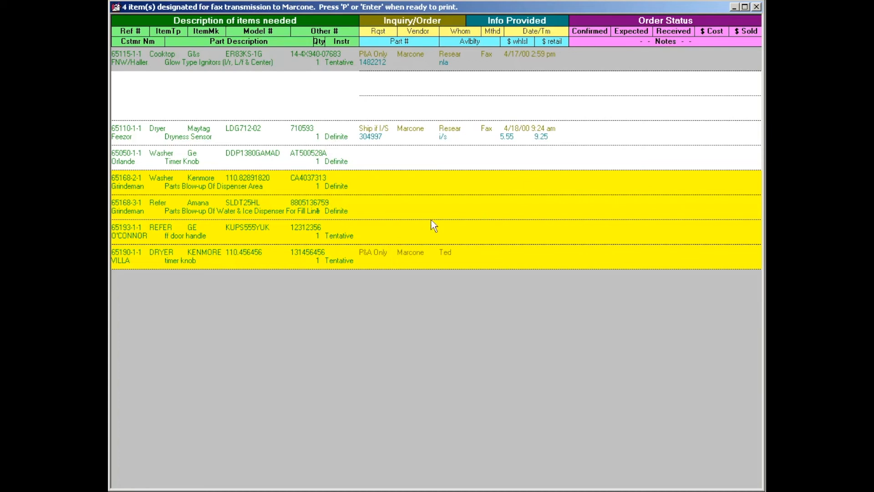
Print one copy of the Marcone fax request on the \\PC-CLUB#3\HP6 printer and record its transmission
key("p")
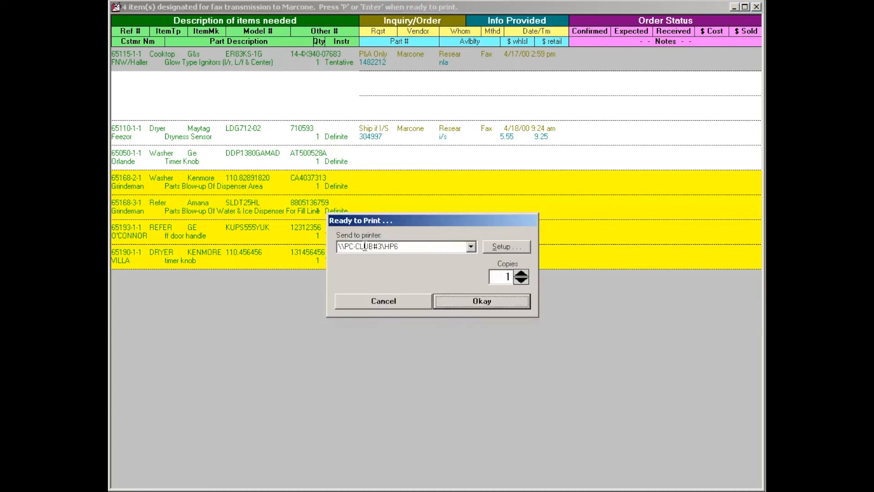
left_click(463, 246)
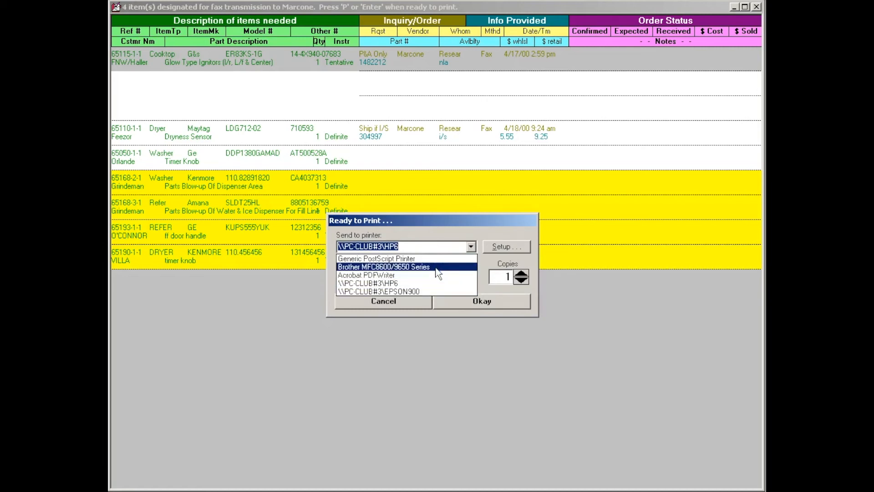
left_click(485, 304)
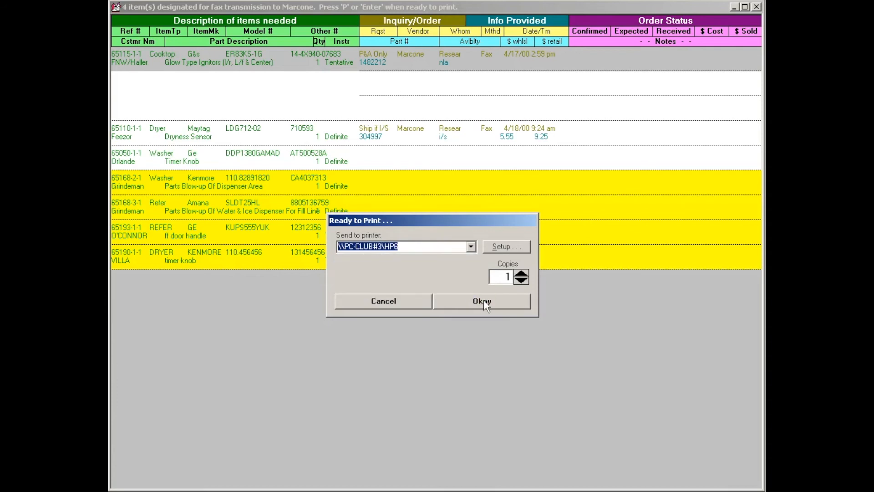
left_click(484, 301)
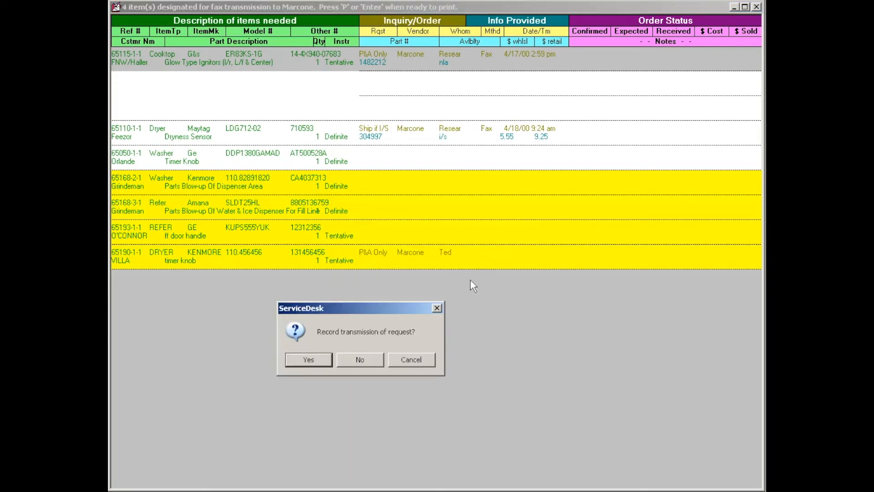
left_click(313, 362)
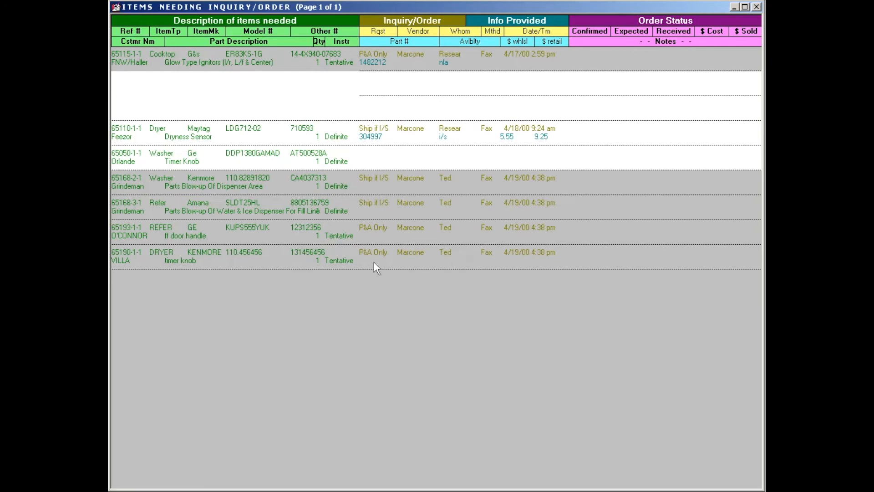
Set the Kenmore dryer timer knob's instruction status to Approved
left_click(348, 260)
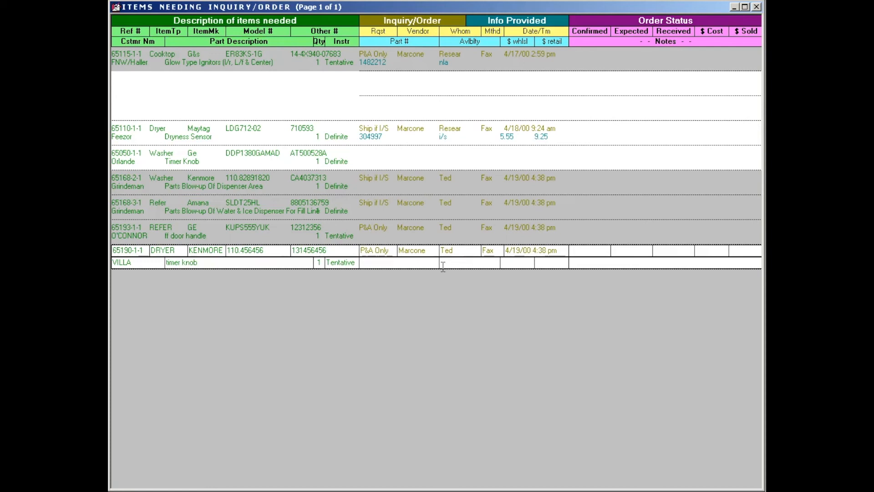
key("Escape")
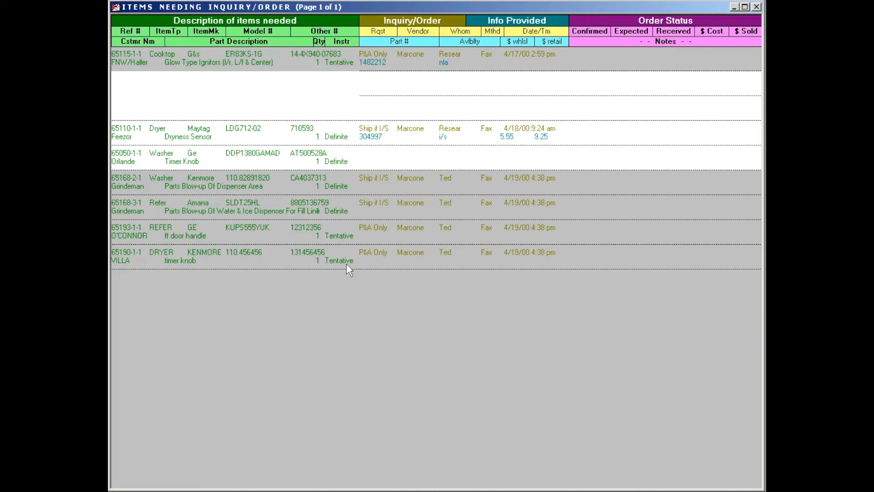
right_click(468, 38)
left_click(463, 42)
left_click(343, 262)
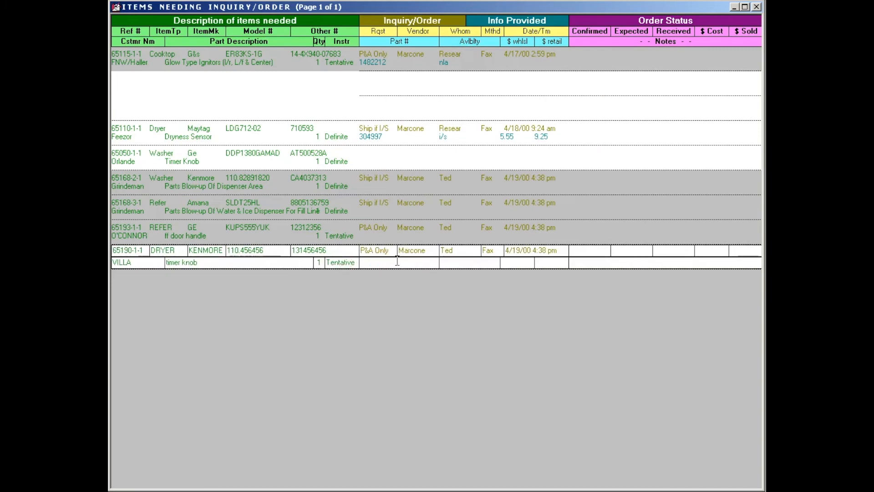
key("space")
left_click(406, 269)
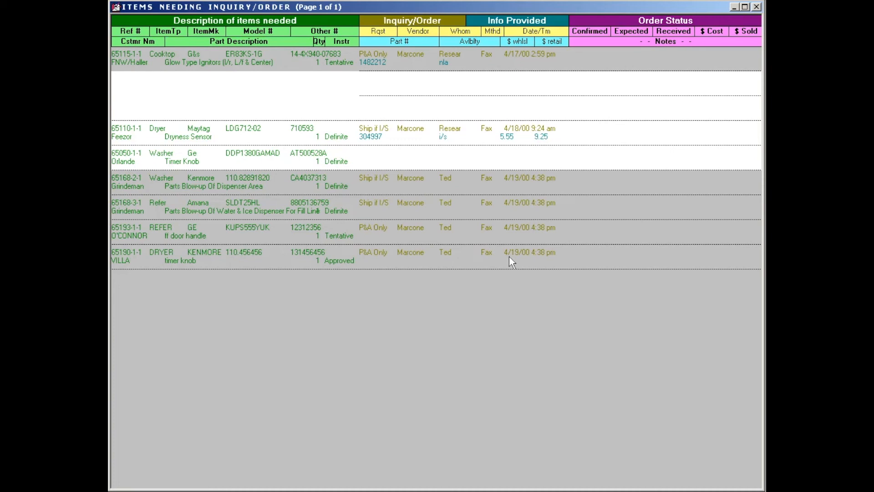
Switch the Kenmore dryer timer knob's request type to Ship if I/S
left_click(379, 254)
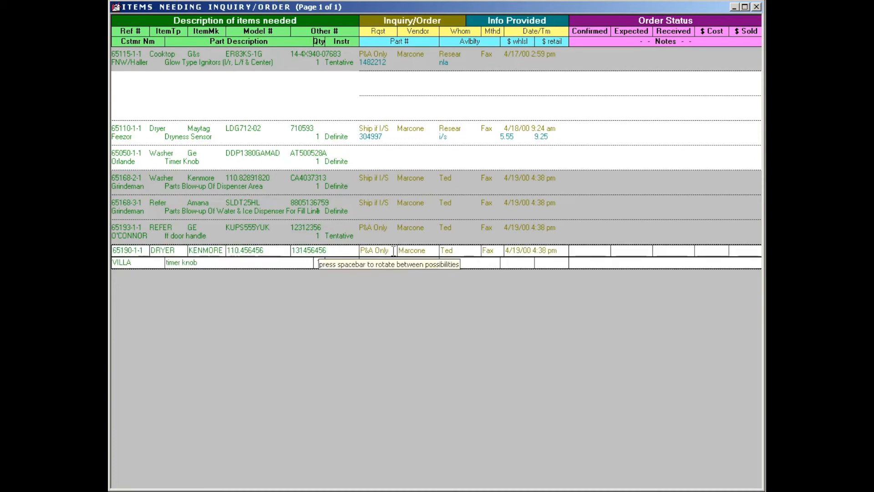
key("space")
key("space")
left_click(416, 250)
key("space")
key("space")
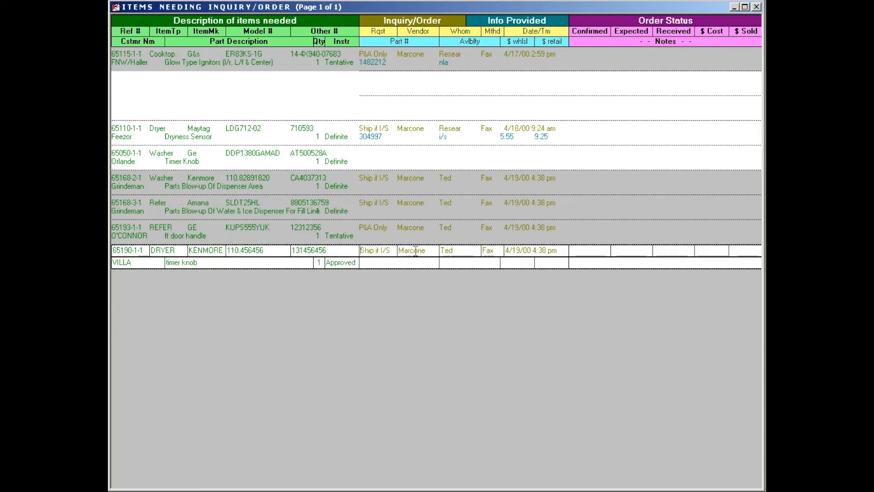
Enter the timer knob order's confirmed date as 4/19/00 and its expected date as one day ahead, 4/20/00
left_click(589, 251)
type("now")
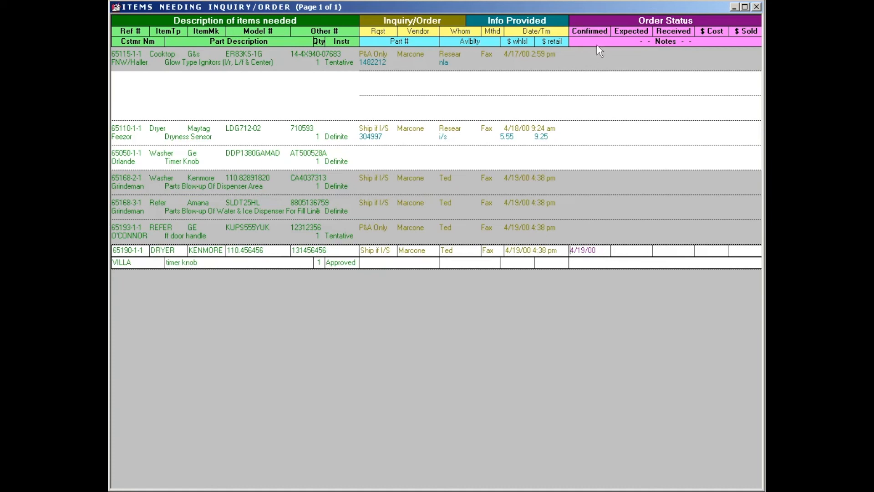
left_click(641, 252)
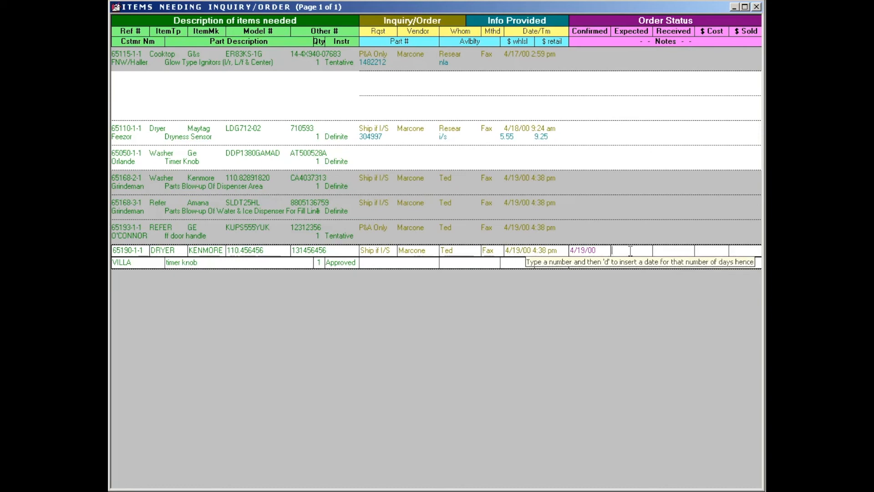
type("1d")
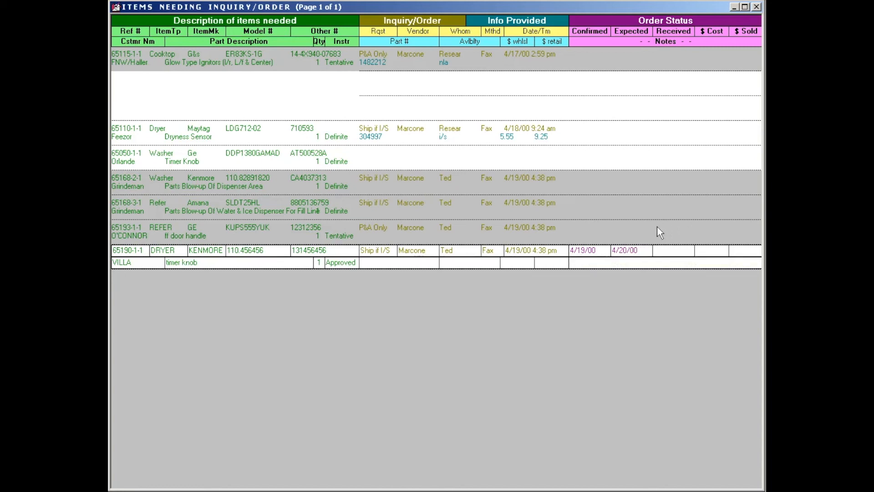
key("Escape")
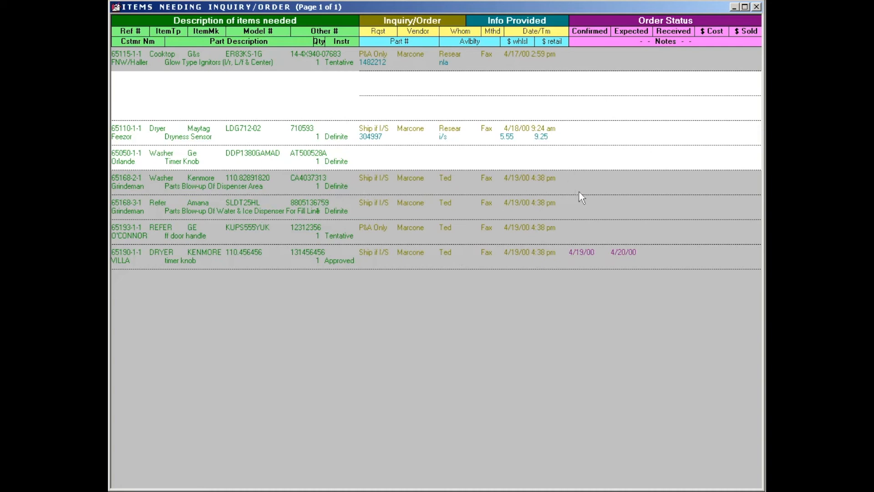
left_click(668, 256)
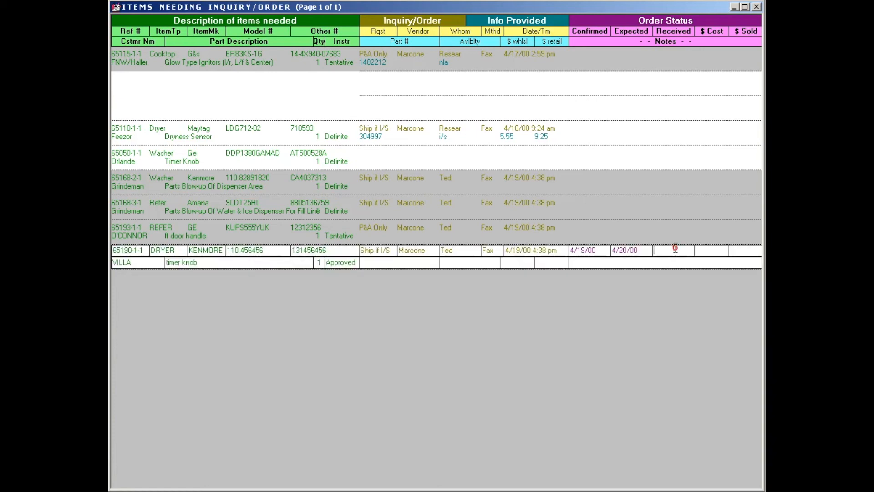
type("4/19/00")
left_click_drag(688, 250, 640, 251)
key("Delete")
key("Return")
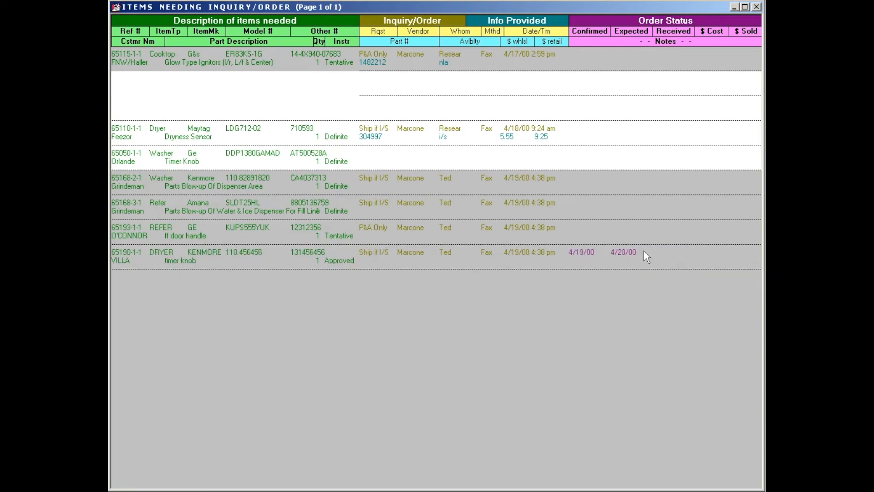
Look through the items on order awaiting arrival and the items needing inquiry/order
key("Escape")
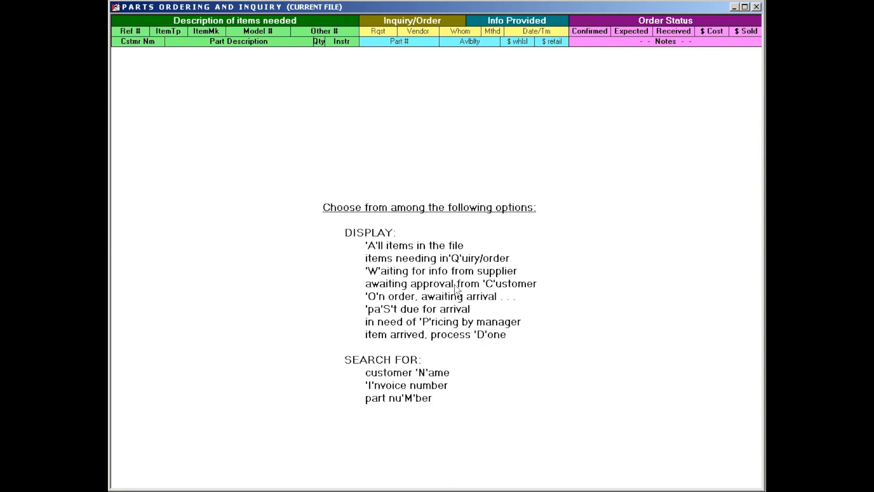
key("o")
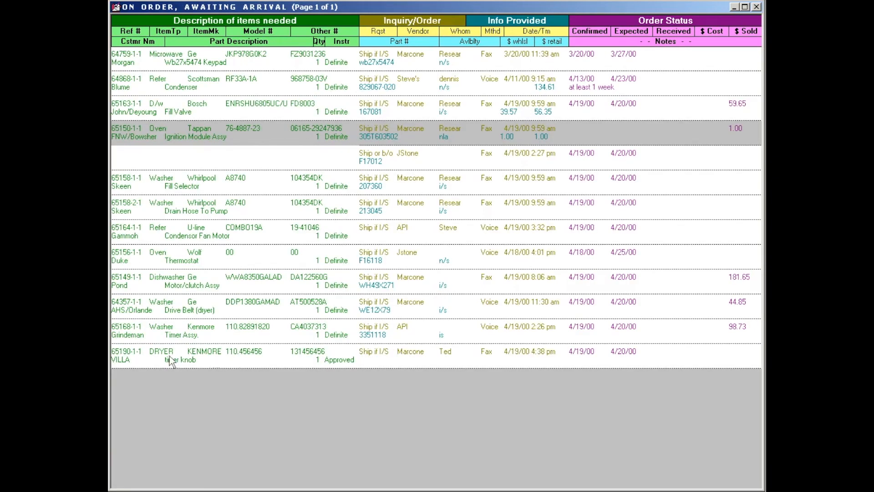
key("Escape")
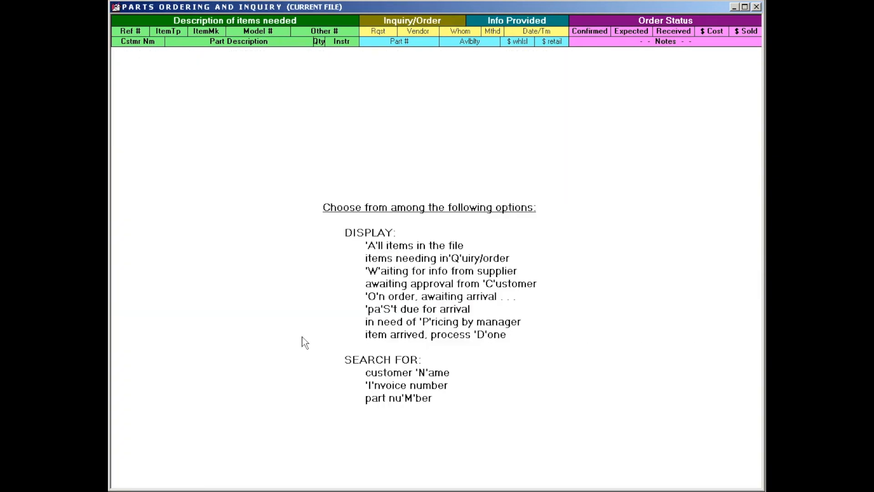
key("q")
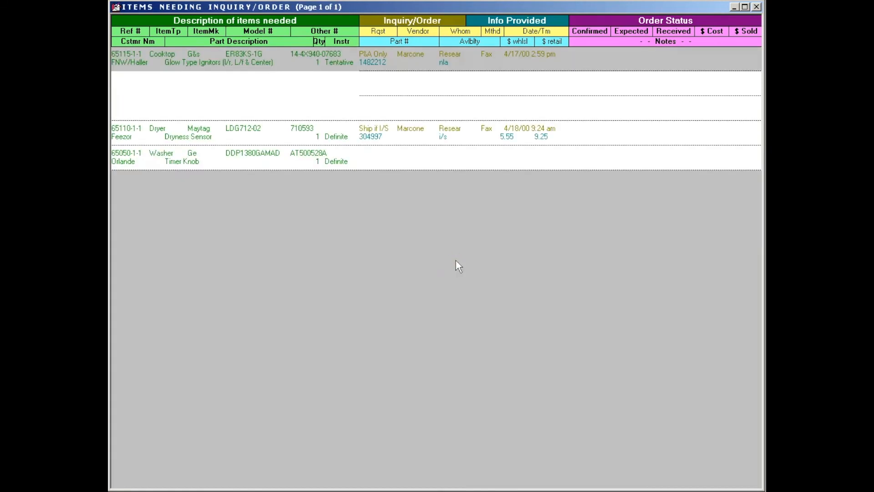
key("Escape")
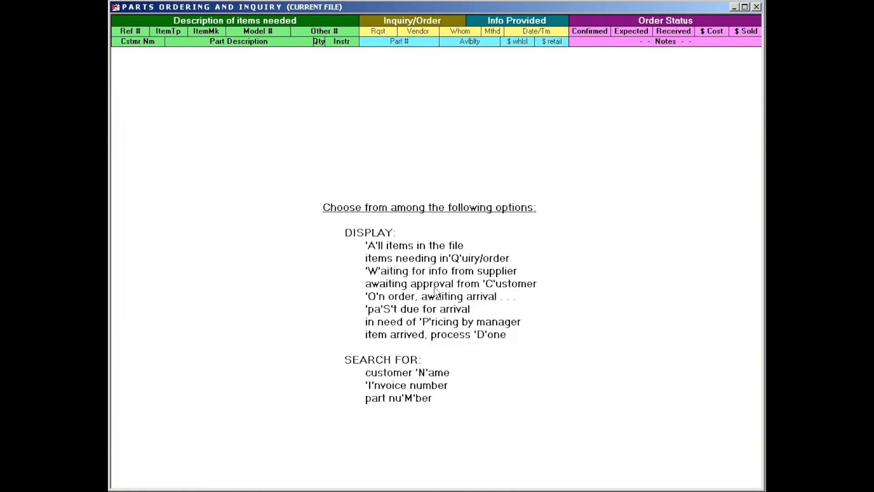
In the on-order list, record the timer knob as received 4/19/00, cost 5.22, sold 50.44, and accept Working-to-schedule status for its job
key("o")
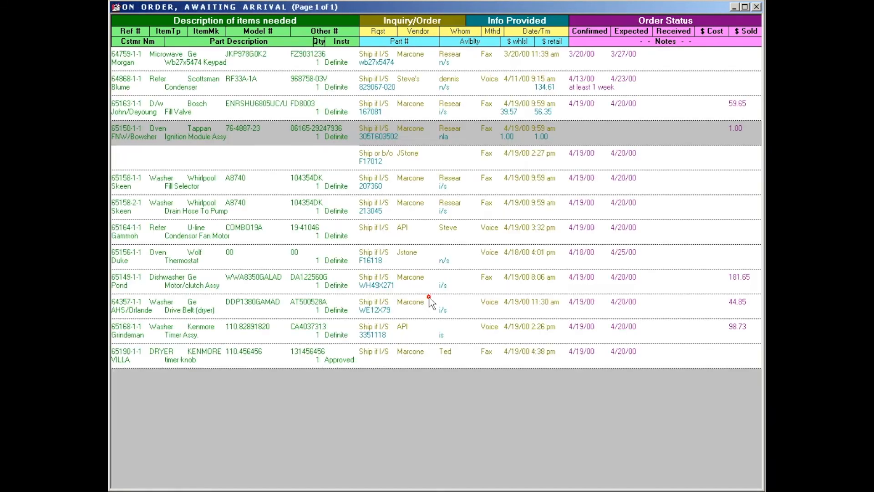
left_click(486, 354)
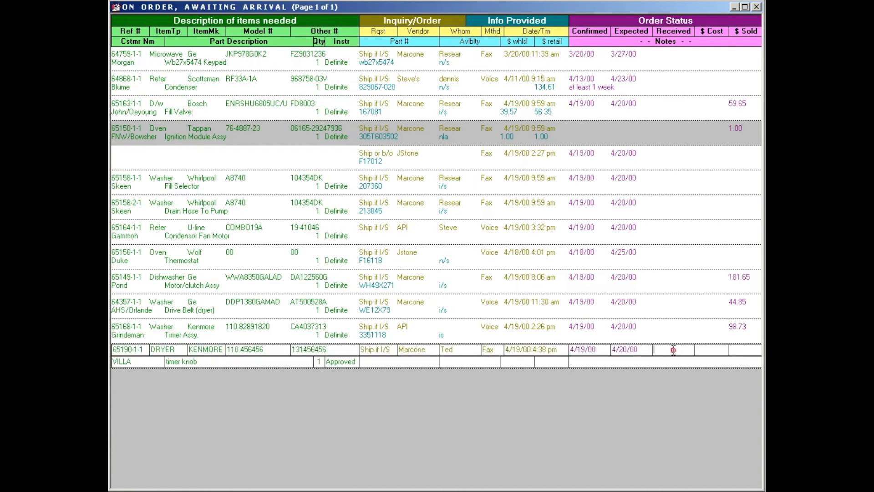
type("4/19/00")
type("5.22")
type("5")
type("0.44")
key("Return")
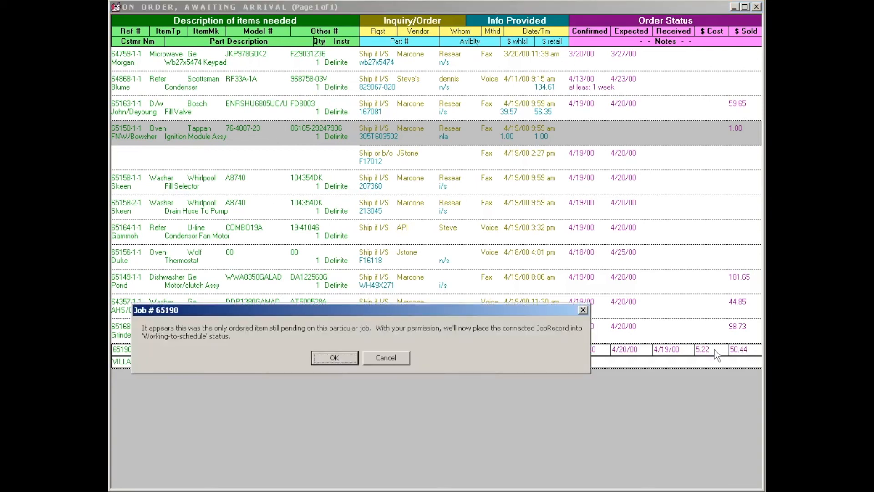
left_click(334, 358)
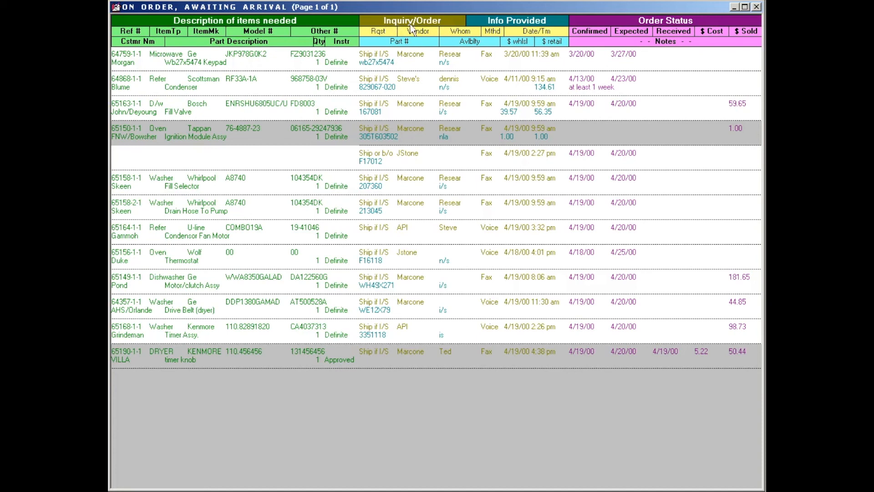
mouse_move(439, 29)
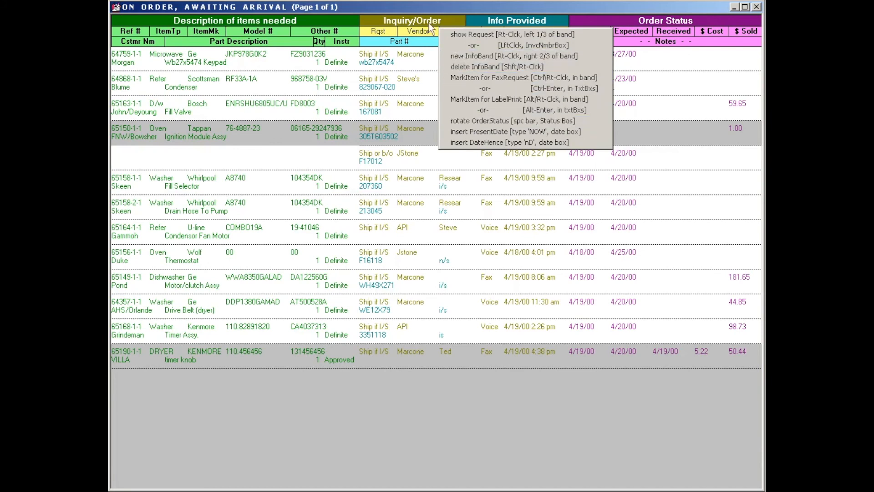
left_click(413, 53)
left_click(133, 358)
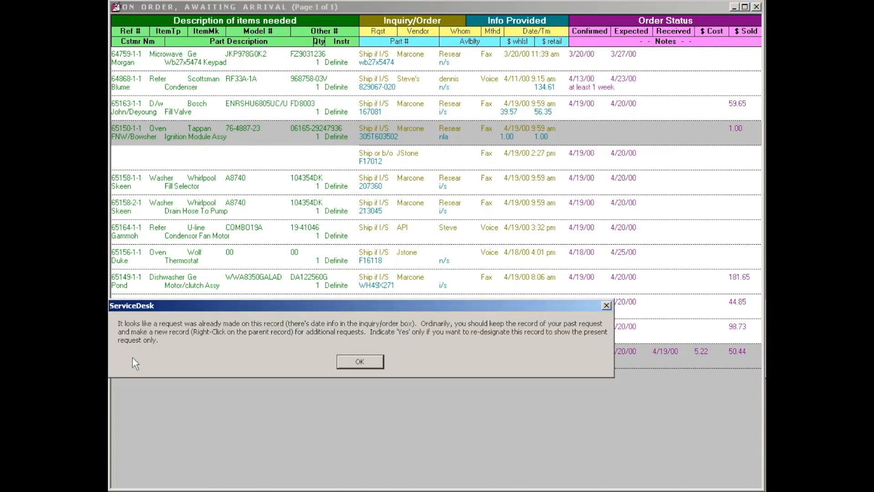
key("Return")
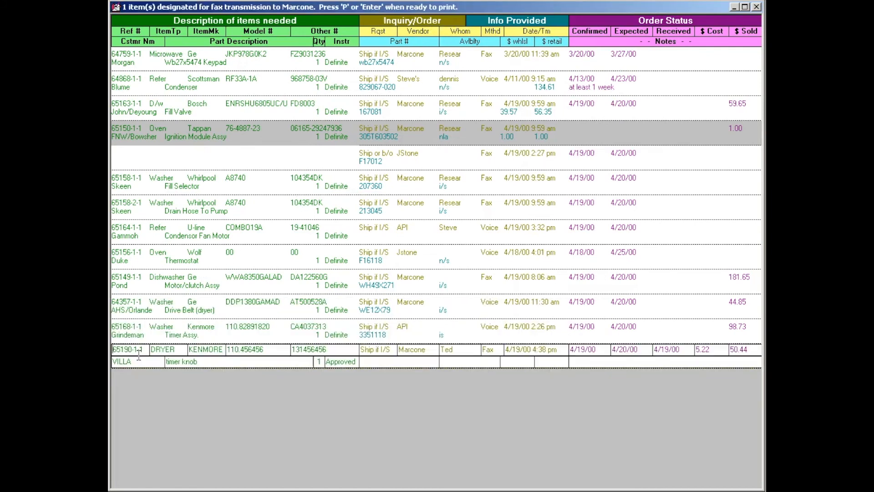
Open the timer knob's parts request and its linked job record to review the job's history, and close both
double_click(135, 352)
right_click(135, 351)
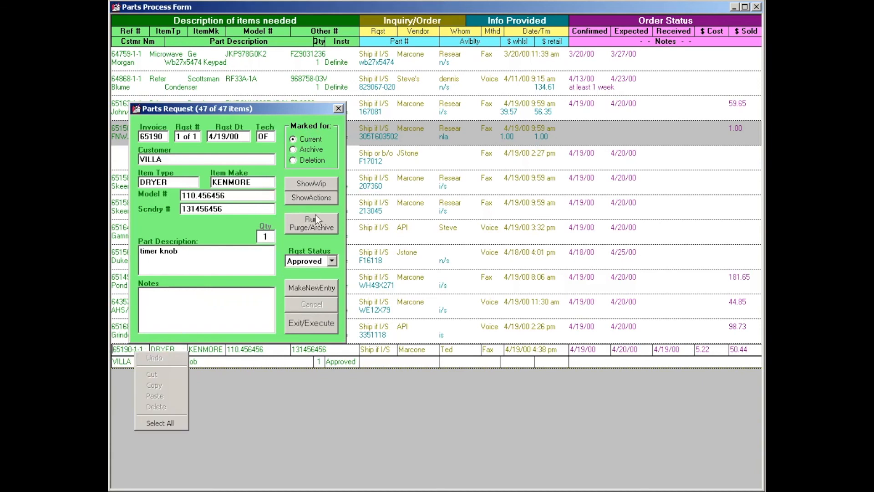
left_click(326, 184)
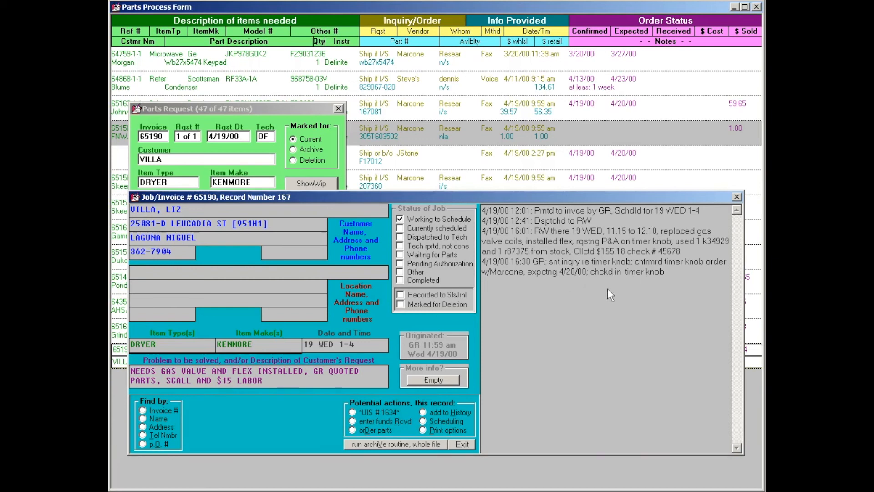
key("Escape")
key("Escape")
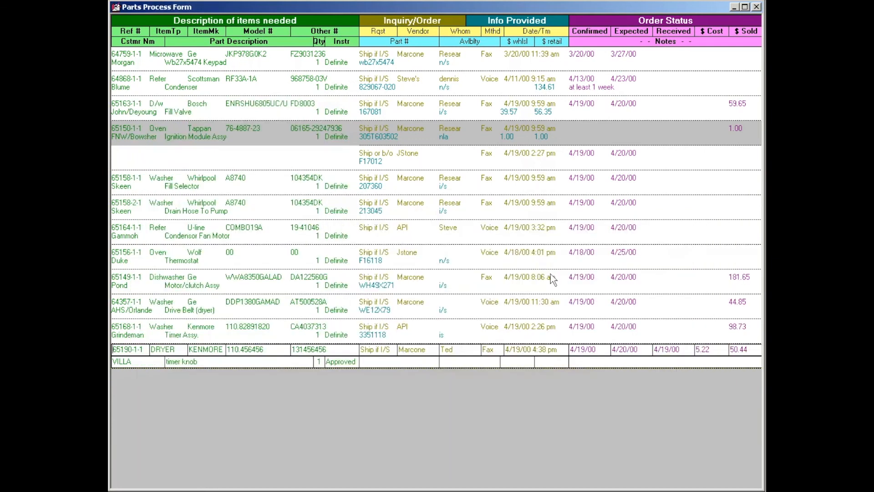
Un-designate the timer knob item marked for faxing and leave the on-order, awaiting-arrival list
key("Escape")
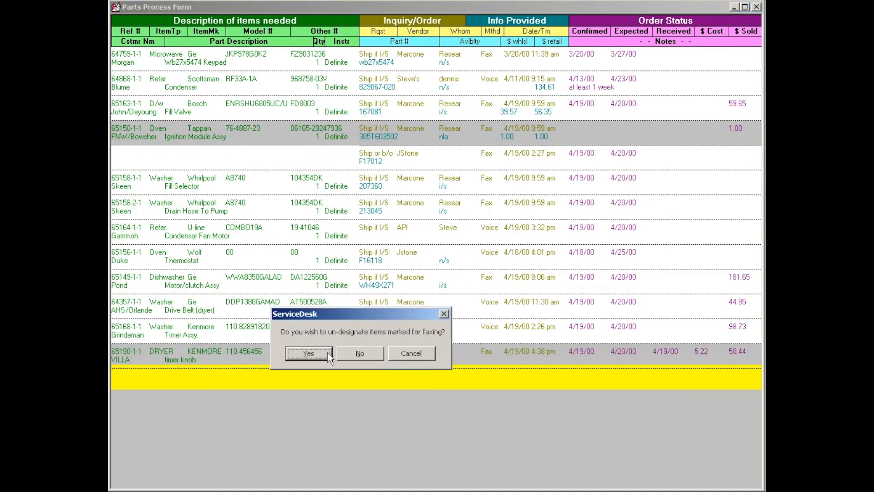
left_click(309, 353)
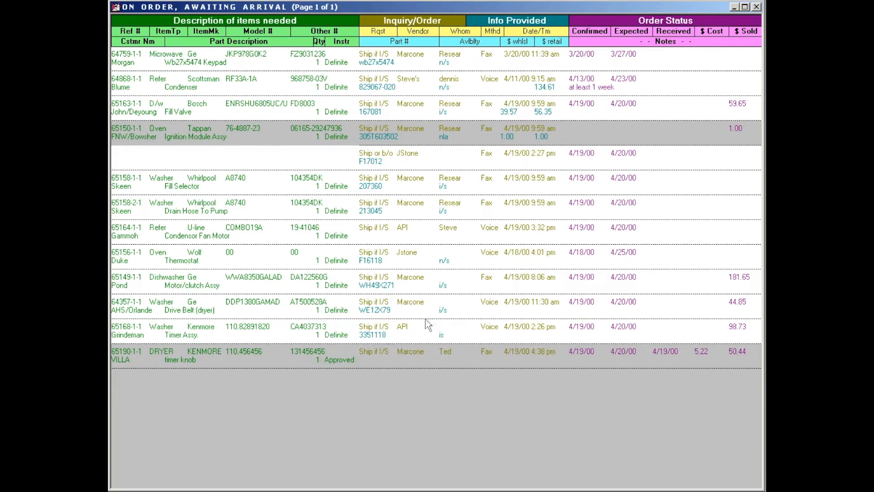
key("Escape")
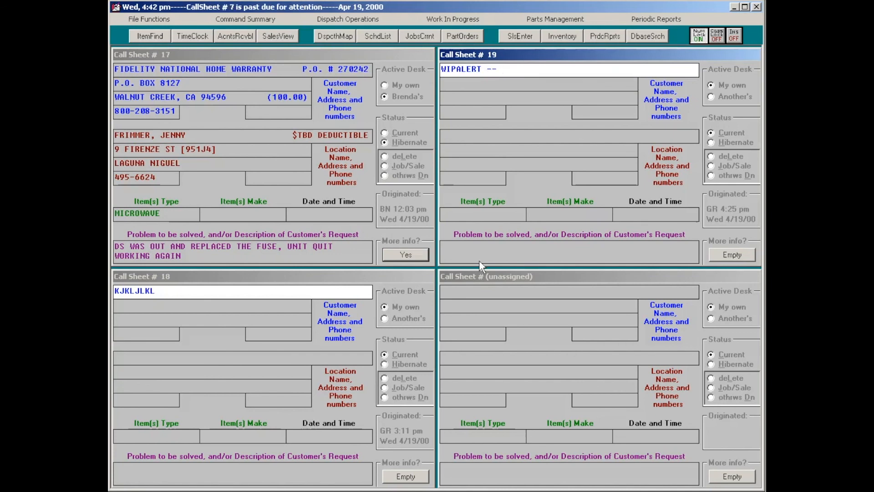
Open the inventory form and the catalog of stocking items, and look through the parts listed on its pages
left_click(562, 37)
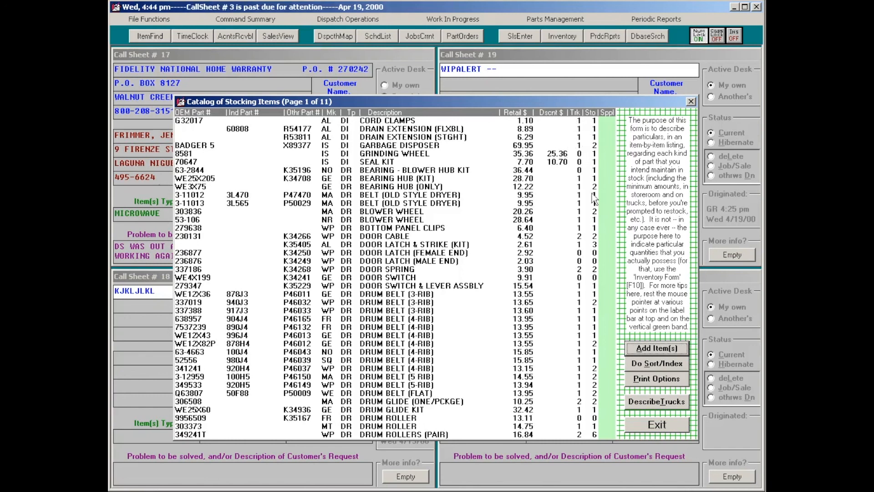
key("Page_Down")
key("Page_Down")
key("Page_Down")
key("Page_Down")
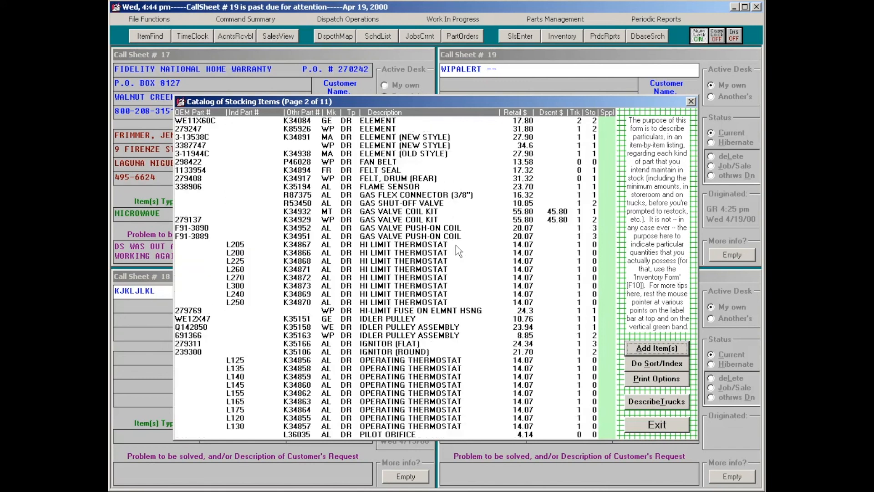
key("Page_Down")
key("Page_Down")
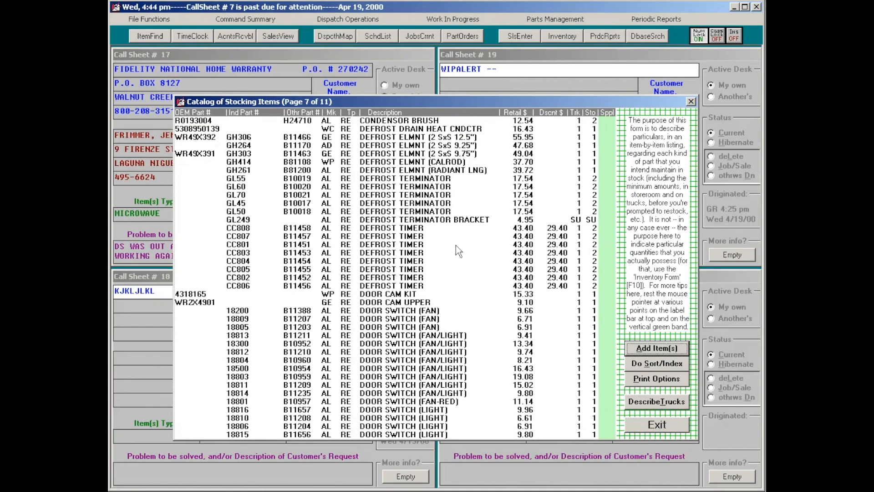
key("Page_Down")
key("Page_Down")
key("Page_Down")
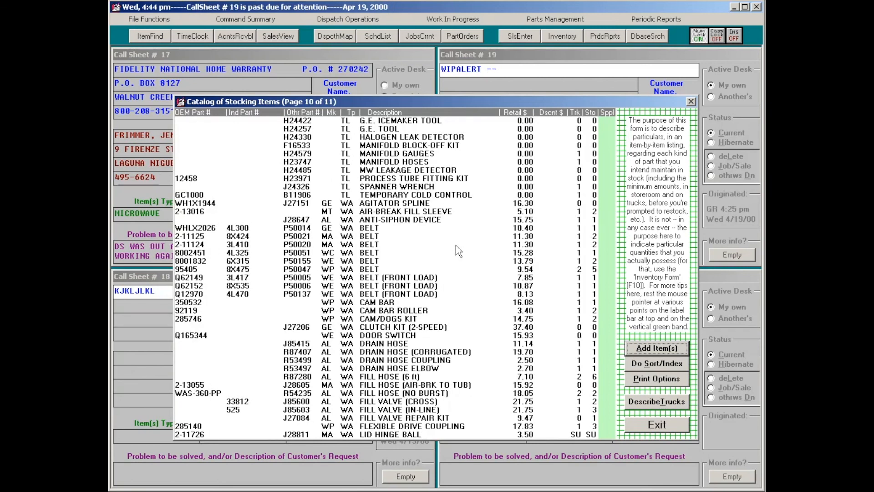
key("Page_Up")
key("Page_Up")
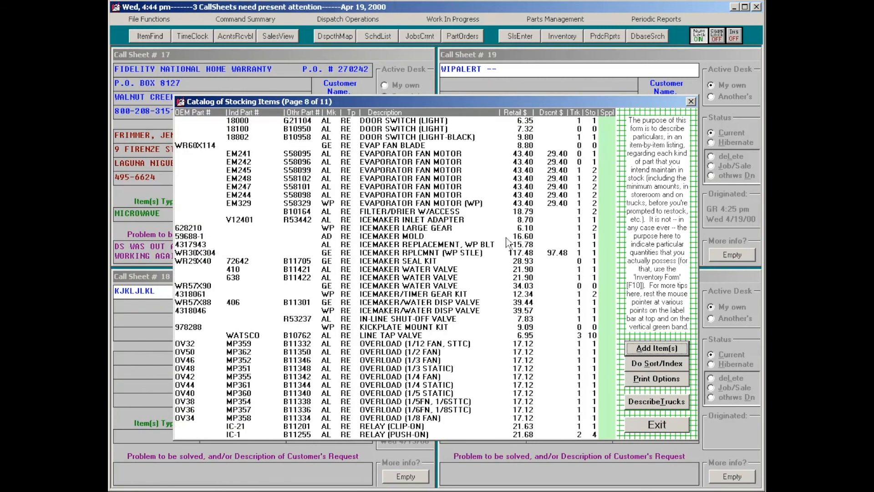
View the supplemental information for the 18000 Door Switch (Light), and close the stocking catalog and inventory form
left_click(607, 120)
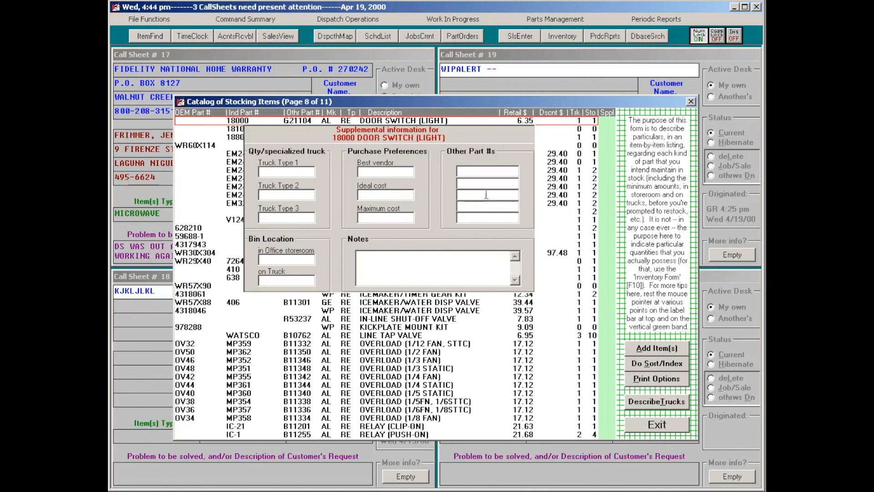
key("Escape")
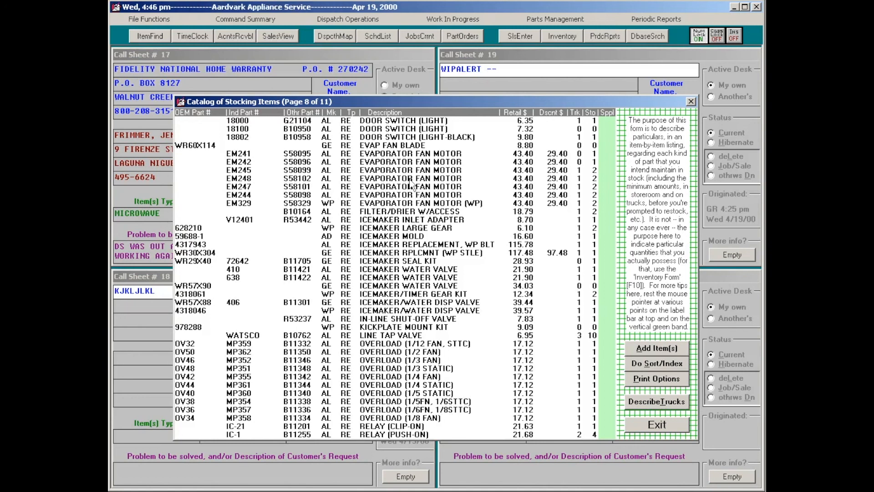
key("Escape")
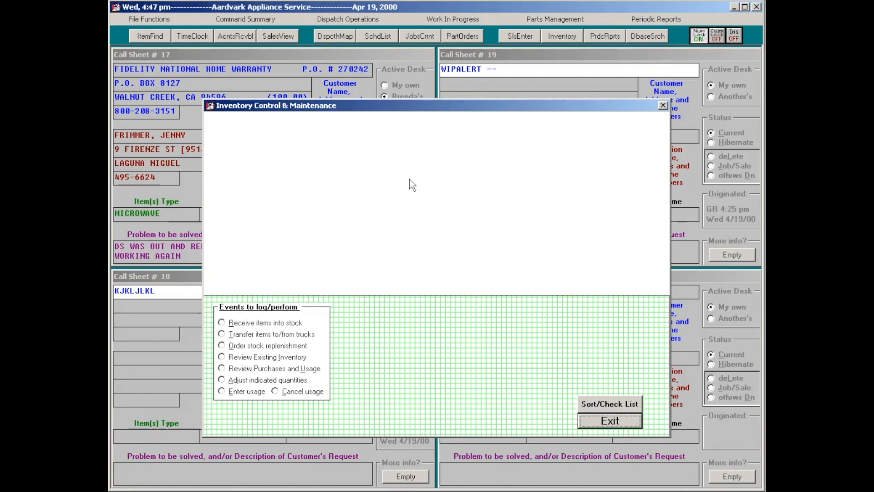
key("Escape")
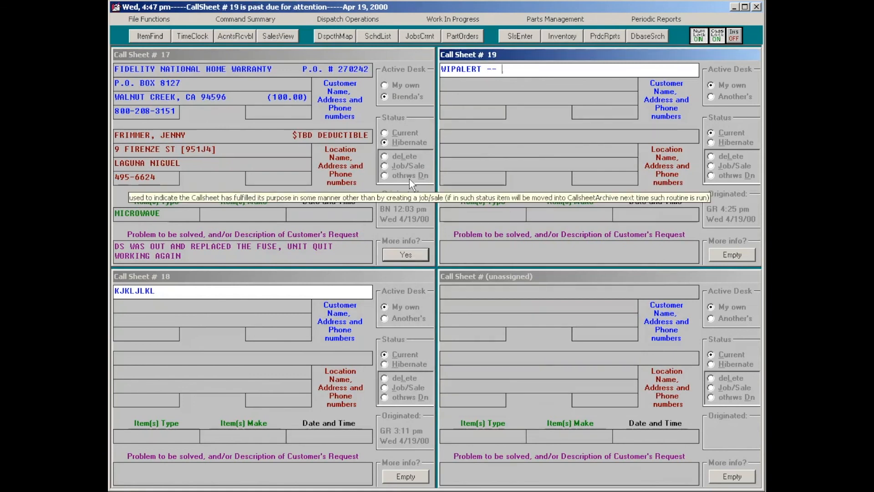
Open the Journal of Funds
key("ctrl+F9")
key("Caps_Lock")
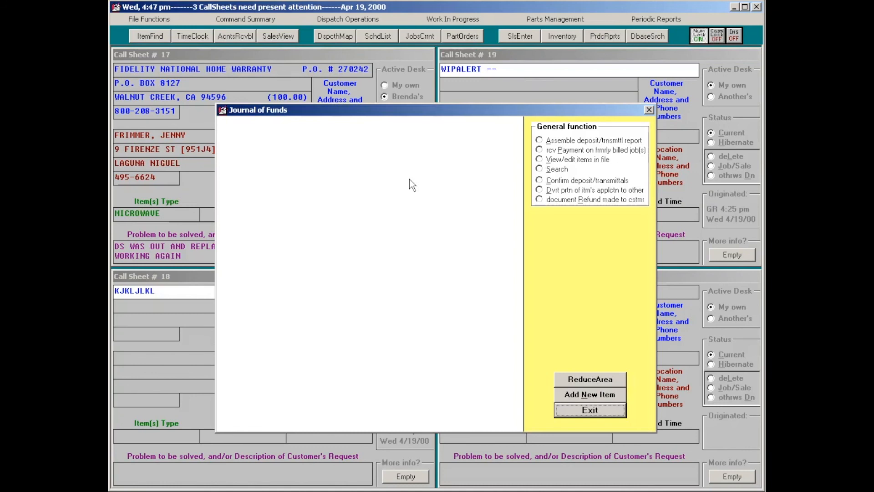